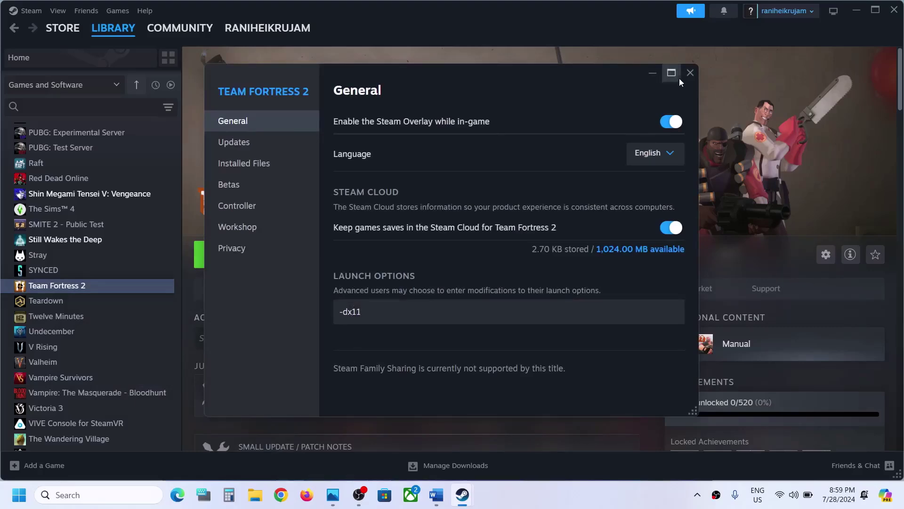
# Step: Reopen Team Fortress 2's properties and set its launch options to -dx12
pyautogui.click(690, 72)
pyautogui.rightClick(100, 285)
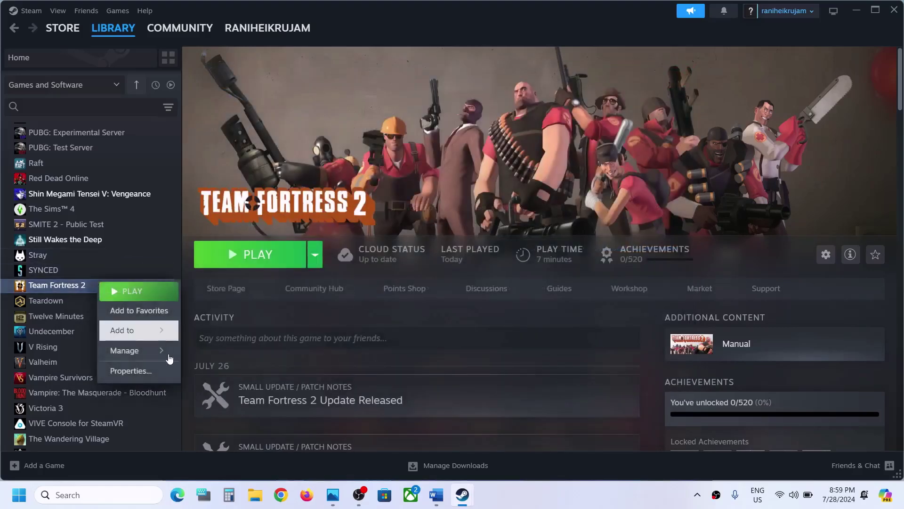
pyautogui.click(141, 371)
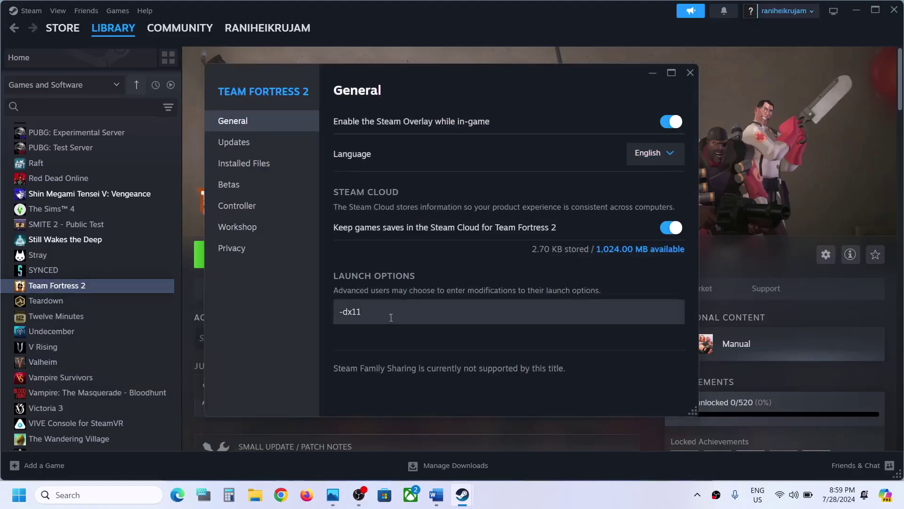
pyautogui.moveTo(391, 318); pyautogui.dragTo(281, 321)
pyautogui.write('-dx12')
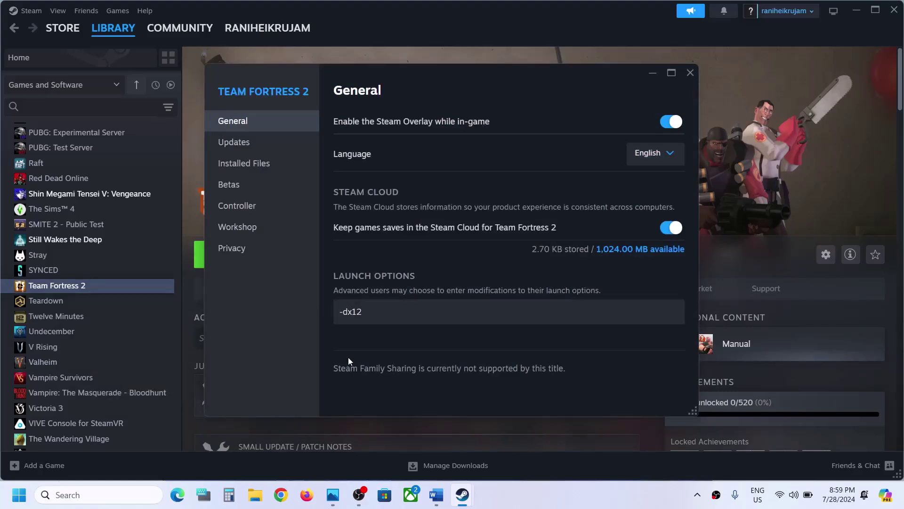
# Step: Clear Team Fortress 2's launch options and close its properties
pyautogui.moveTo(392, 306); pyautogui.dragTo(214, 322)
pyautogui.press('BackSpace')
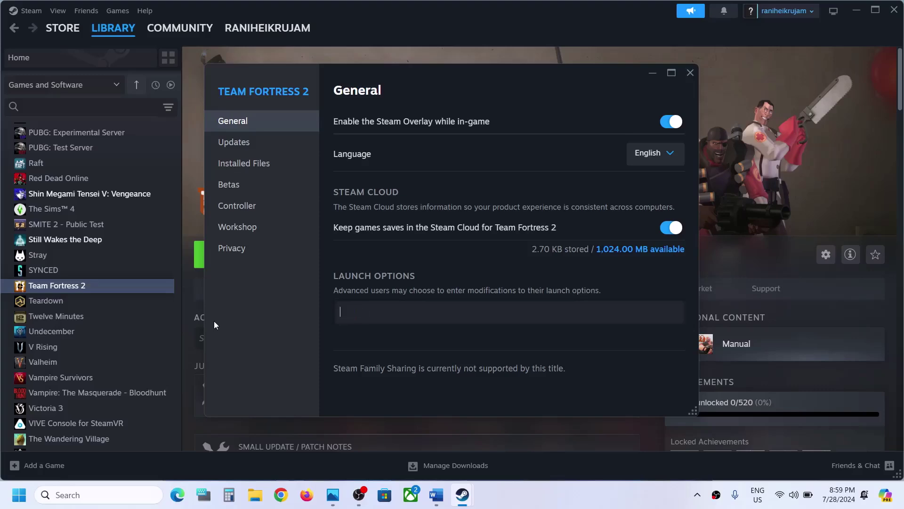
pyautogui.click(690, 73)
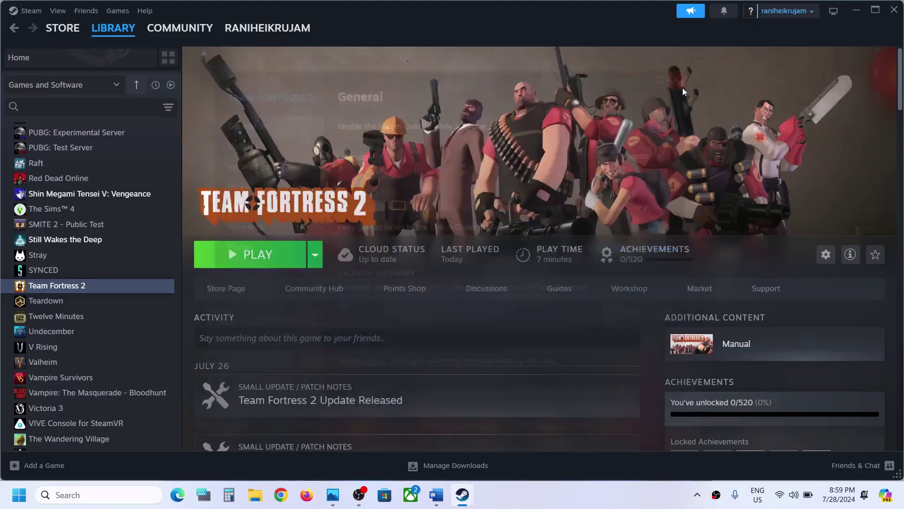
# Step: Highlight the run-as-administrator instruction in the Word notes, then switch back to Steam and browse Team Fortress 2's local files
pyautogui.click(437, 495)
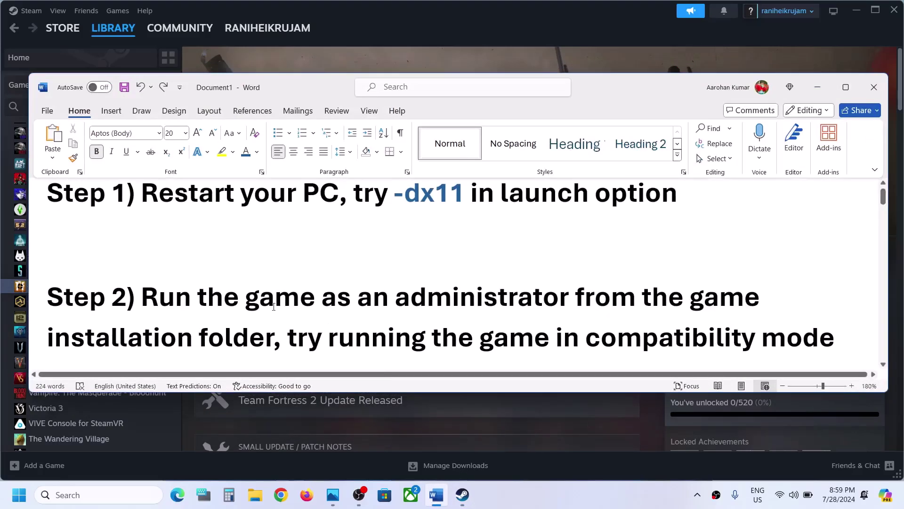
pyautogui.moveTo(144, 299); pyautogui.dragTo(277, 335)
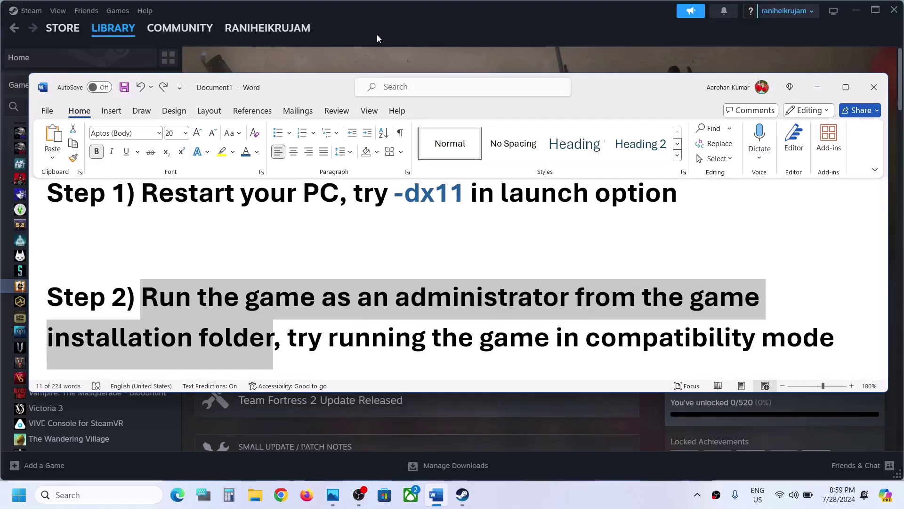
pyautogui.hotkey('alt', 'Tab')
pyautogui.rightClick(63, 289)
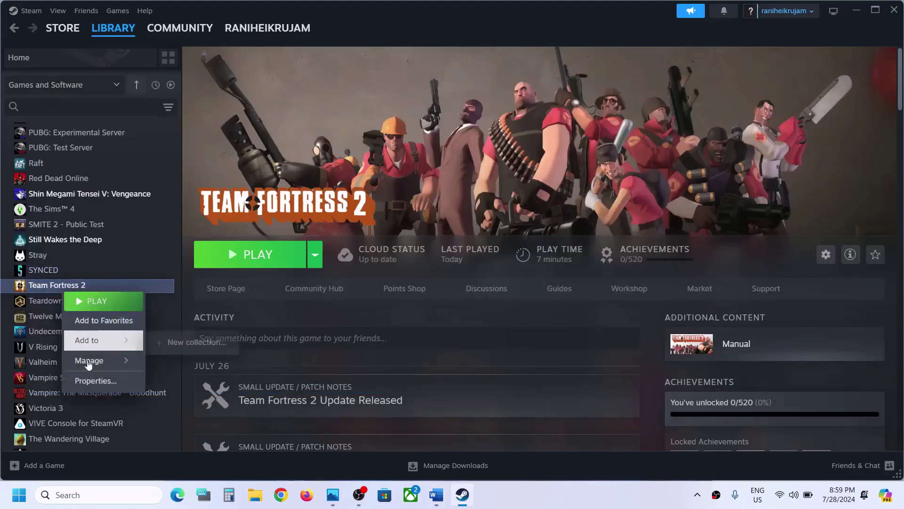
pyautogui.moveTo(94, 361)
pyautogui.click(187, 381)
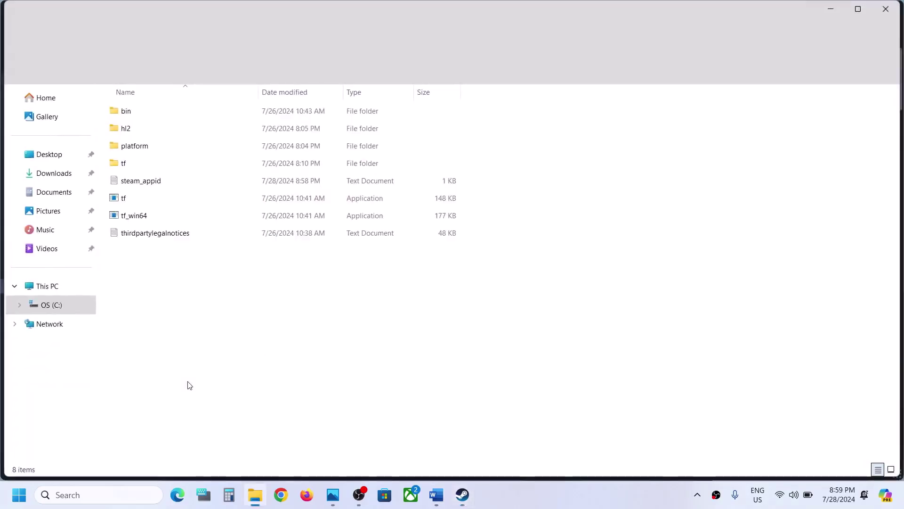
# Step: Set the tf application in the game folder to run as an administrator in its compatibility settings
pyautogui.click(128, 200)
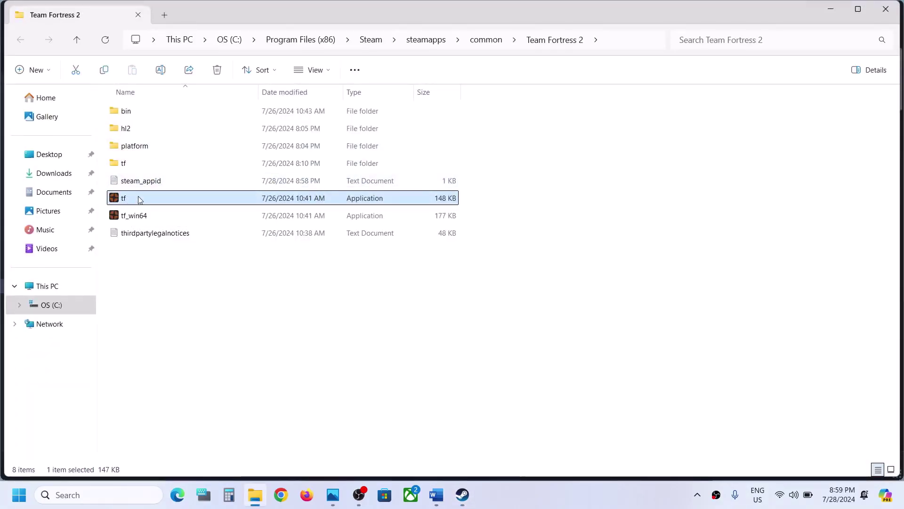
pyautogui.rightClick(140, 200)
pyautogui.click(190, 311)
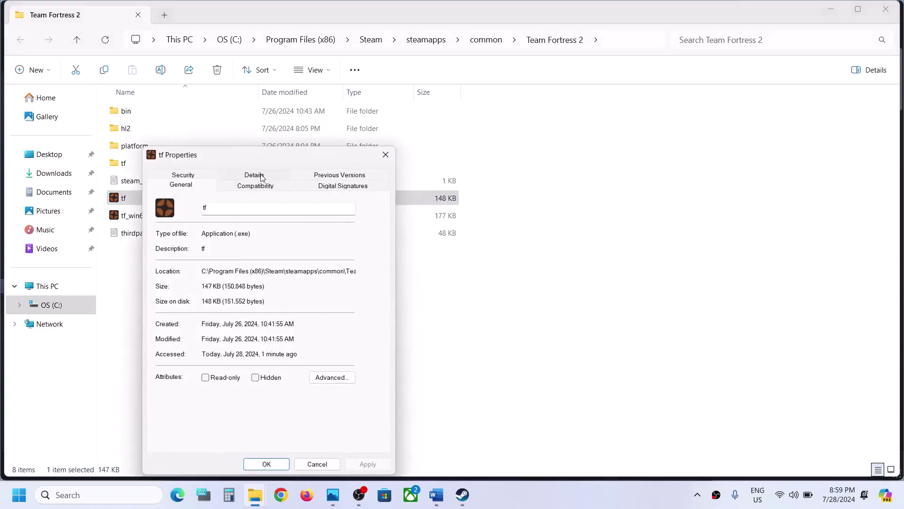
pyautogui.click(251, 187)
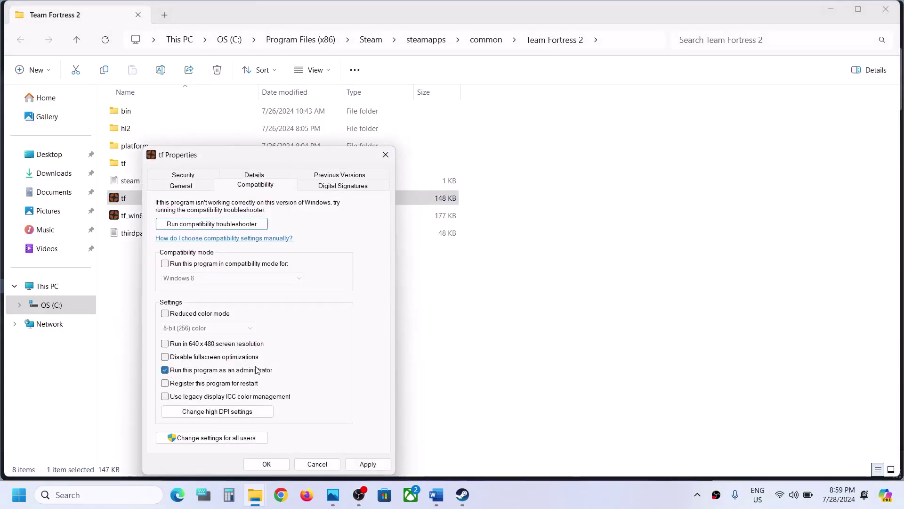
pyautogui.click(363, 465)
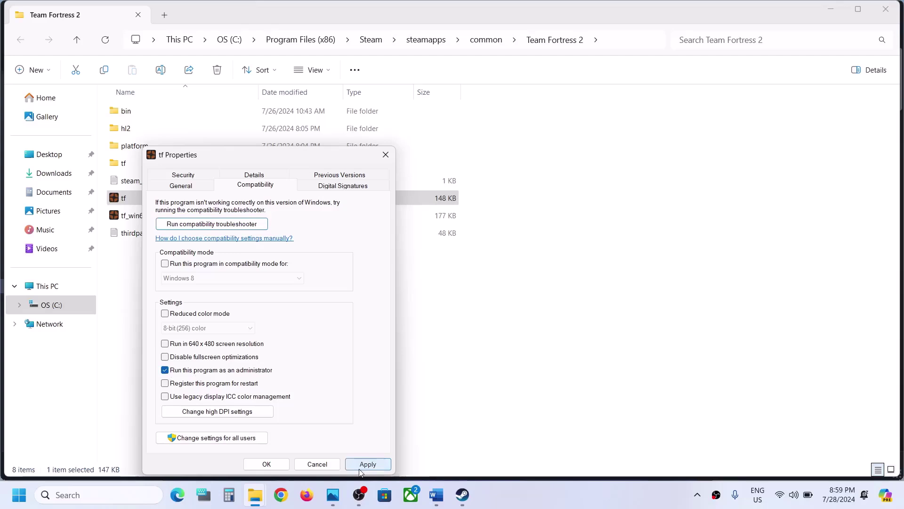
pyautogui.click(266, 464)
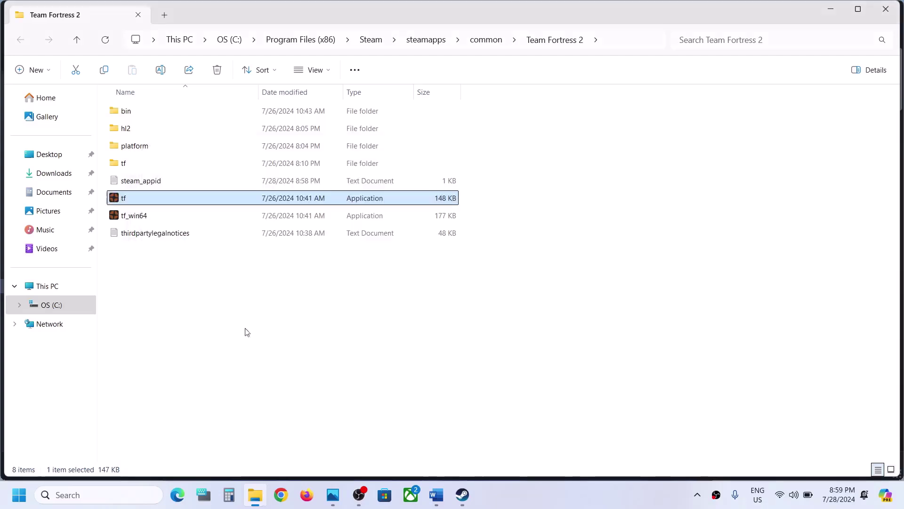
# Step: Set the tf application to run in compatibility mode for Windows 7 with fullscreen optimizations disabled
pyautogui.doubleClick(132, 203)
pyautogui.rightClick(133, 203)
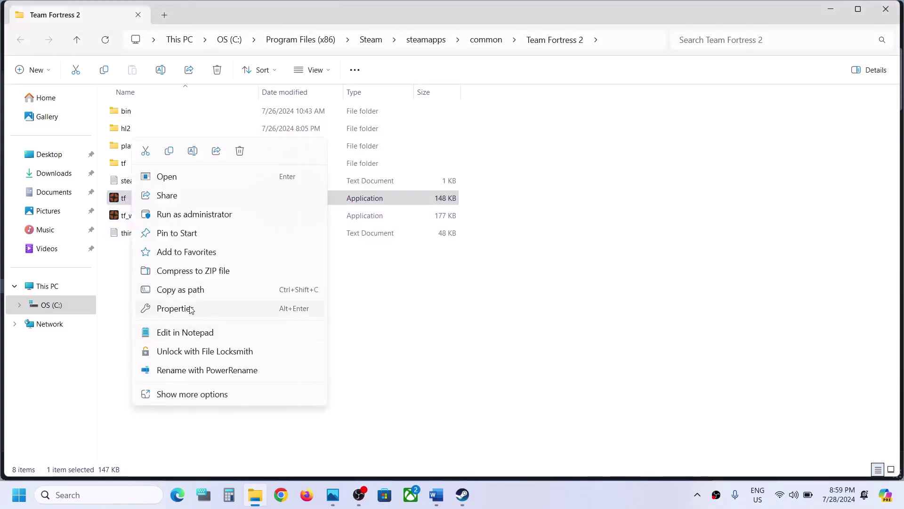
pyautogui.click(198, 308)
pyautogui.click(228, 188)
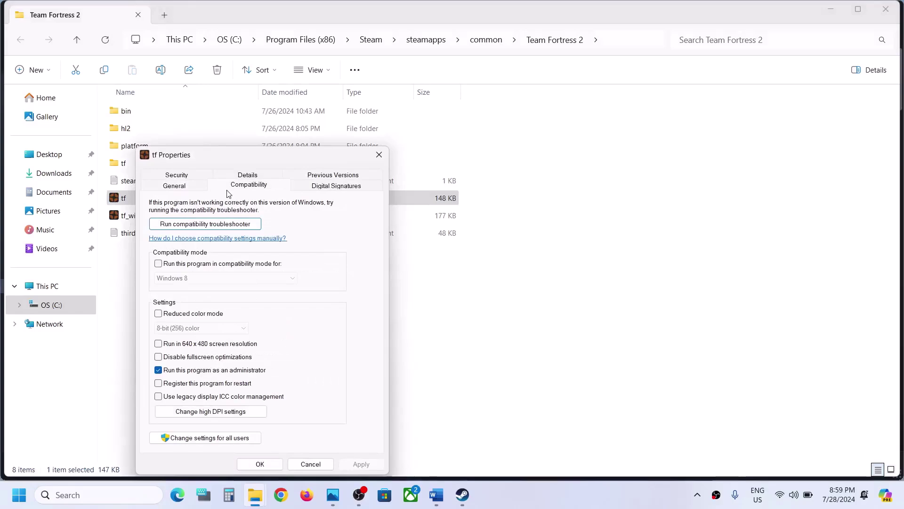
pyautogui.click(159, 264)
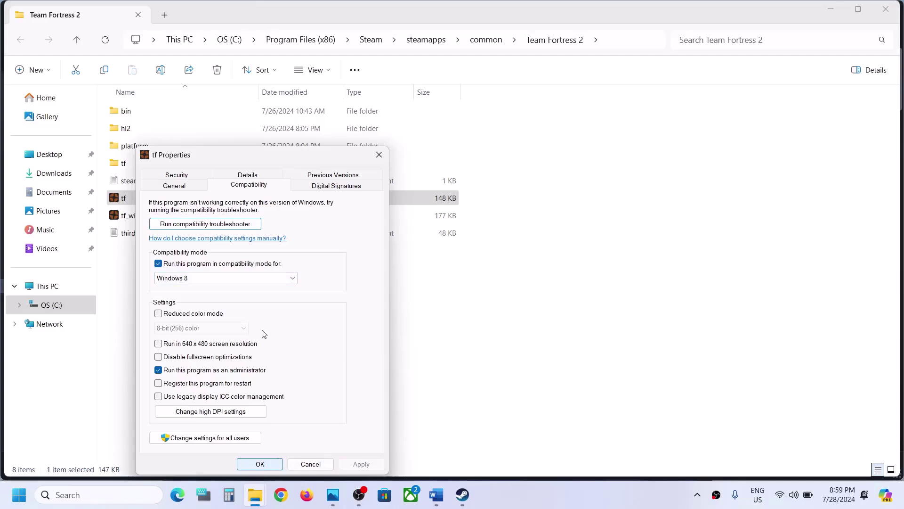
pyautogui.click(222, 279)
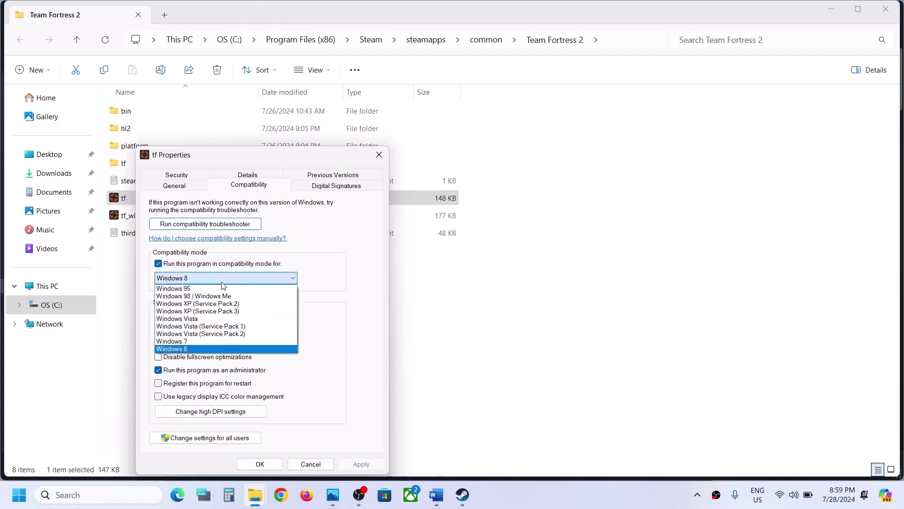
pyautogui.click(187, 342)
pyautogui.click(351, 465)
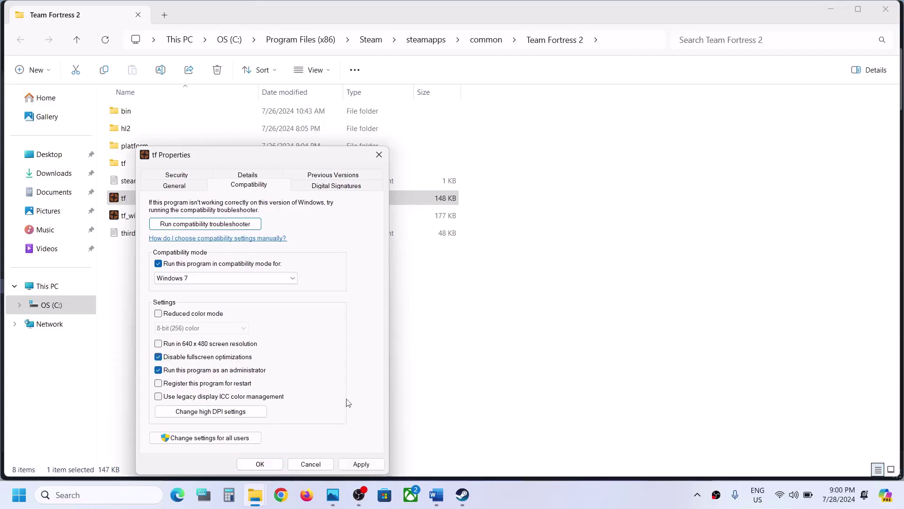
pyautogui.click(260, 464)
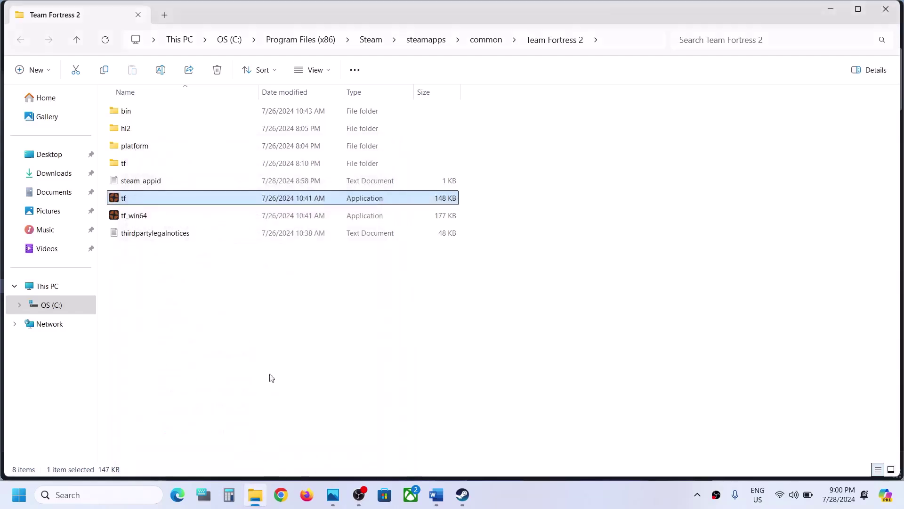
# Step: Set the tf_win64 application to run as an administrator and in compatibility mode for Windows 8
pyautogui.click(134, 218)
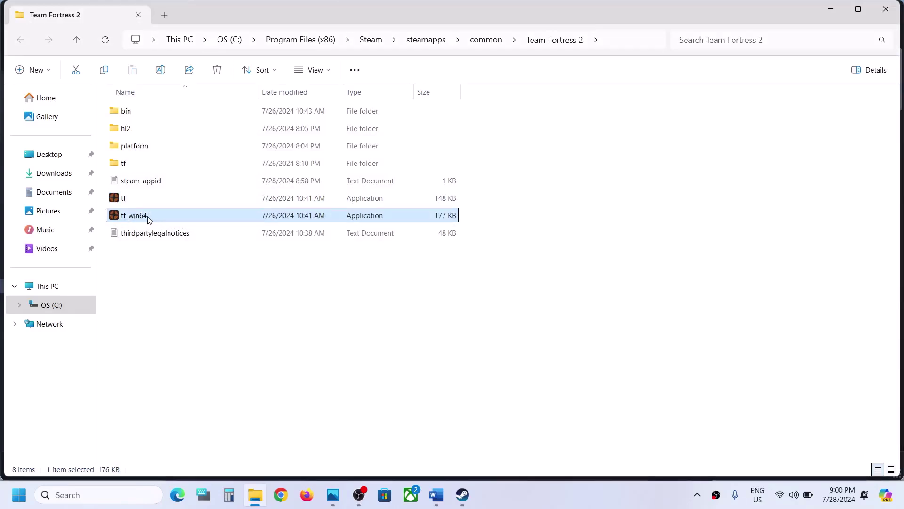
pyautogui.rightClick(148, 219)
pyautogui.click(215, 309)
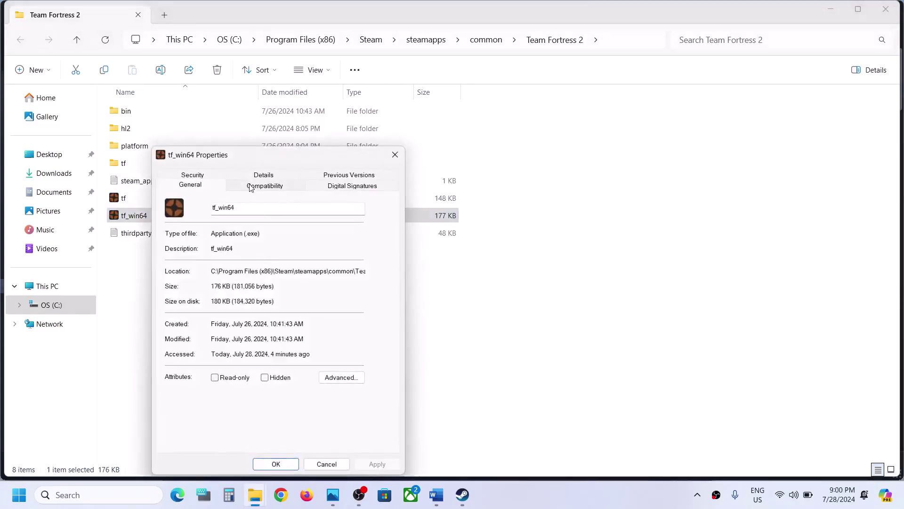
pyautogui.click(250, 188)
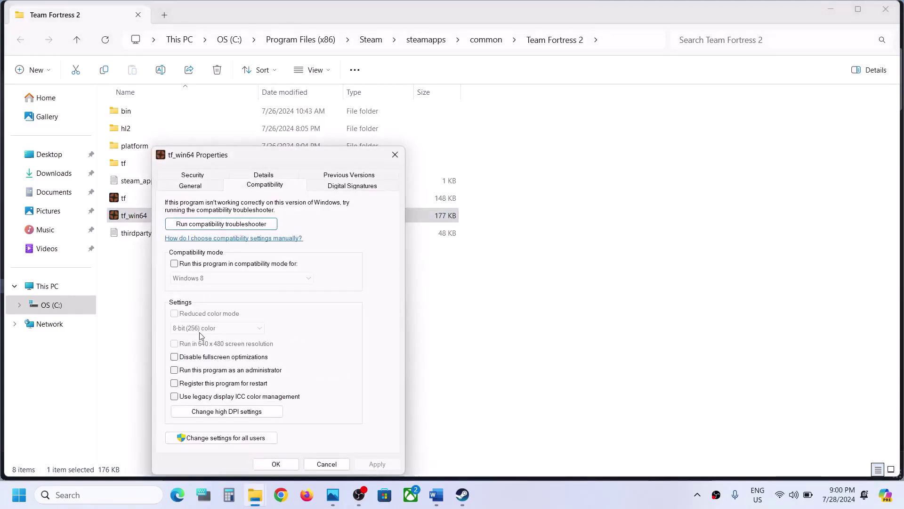
pyautogui.click(174, 370)
pyautogui.click(377, 464)
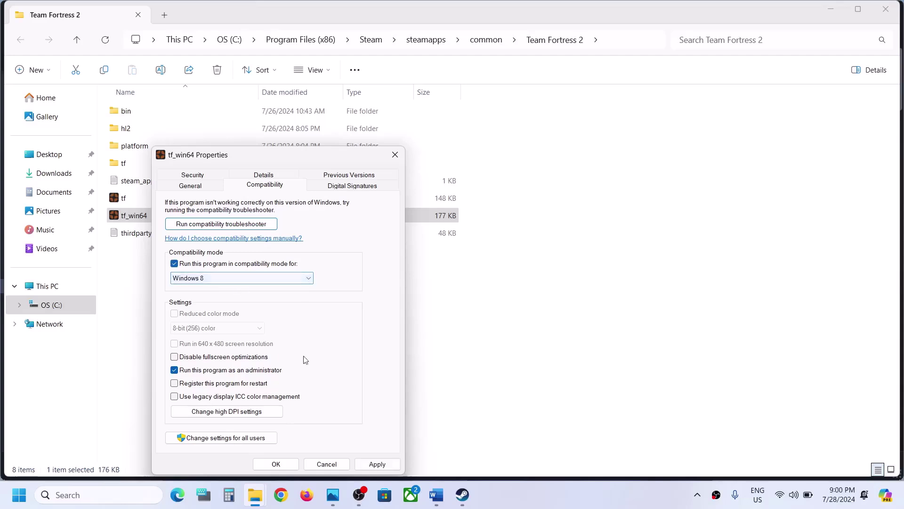
pyautogui.click(377, 464)
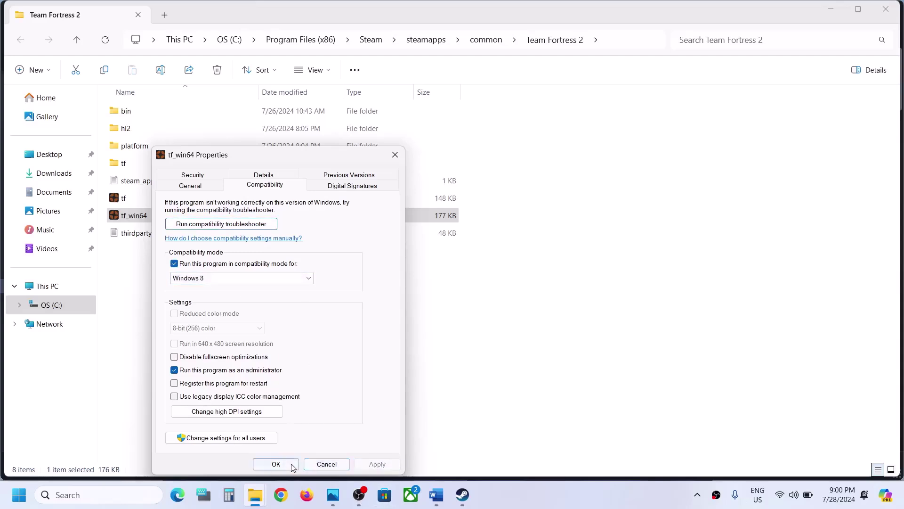
# Step: Change tf_win64's compatibility mode to Windows 7 and disable its fullscreen optimizations
pyautogui.click(266, 278)
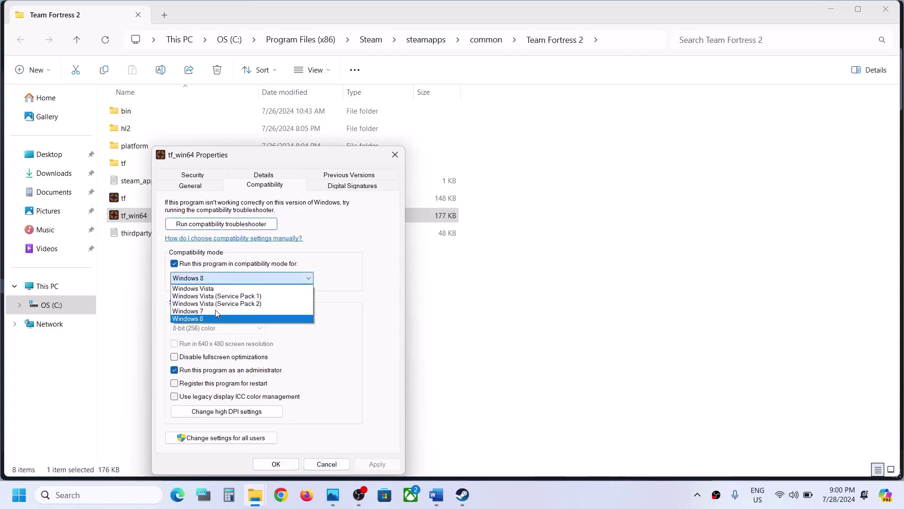
pyautogui.click(216, 312)
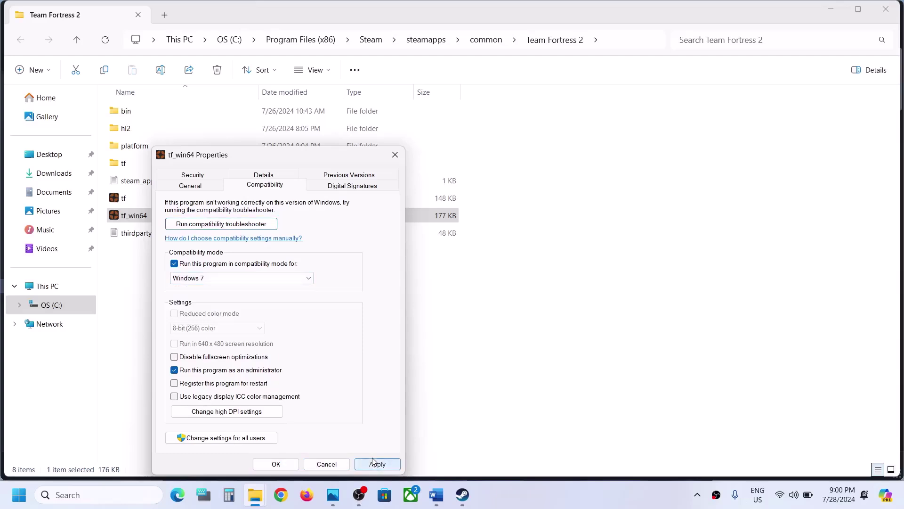
pyautogui.click(374, 463)
pyautogui.click(175, 357)
pyautogui.click(364, 464)
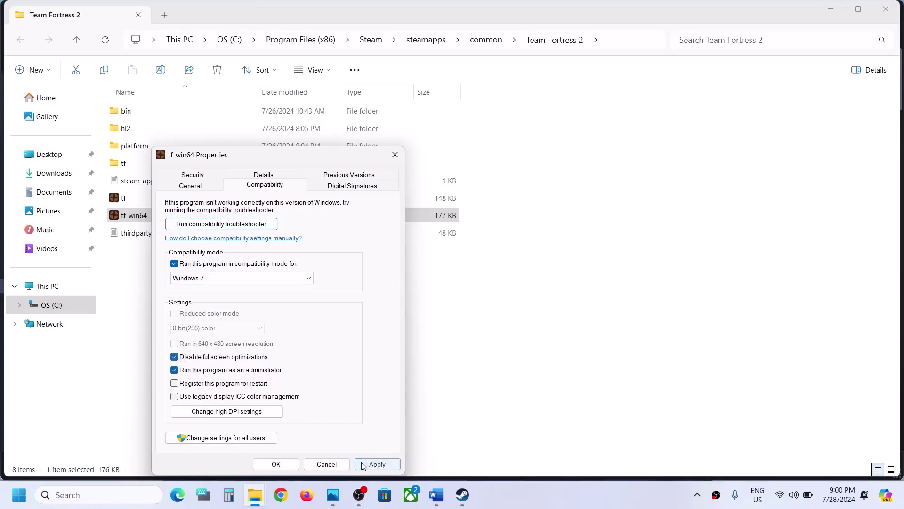
pyautogui.click(275, 464)
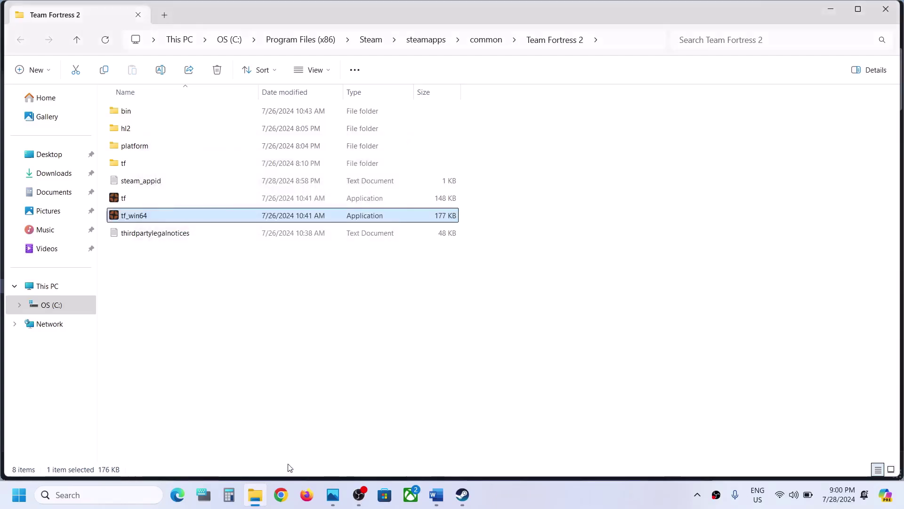
# Step: Turn off compatibility mode, disabled fullscreen optimizations and run as administrator for tf_win64
pyautogui.rightClick(139, 219)
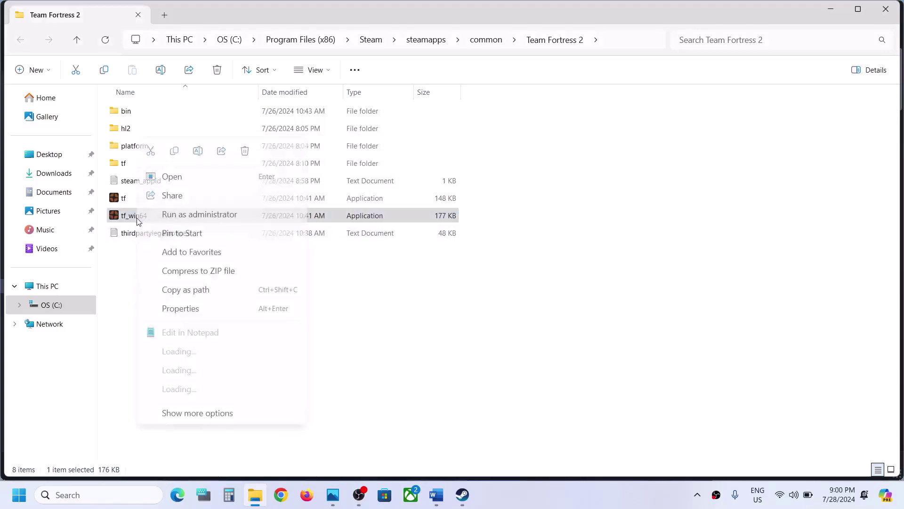
pyautogui.click(194, 314)
pyautogui.click(239, 188)
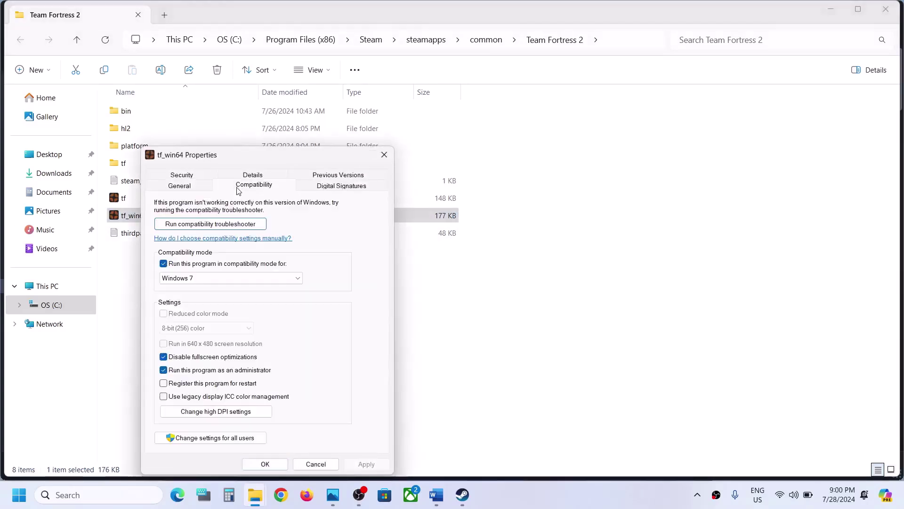
pyautogui.click(164, 263)
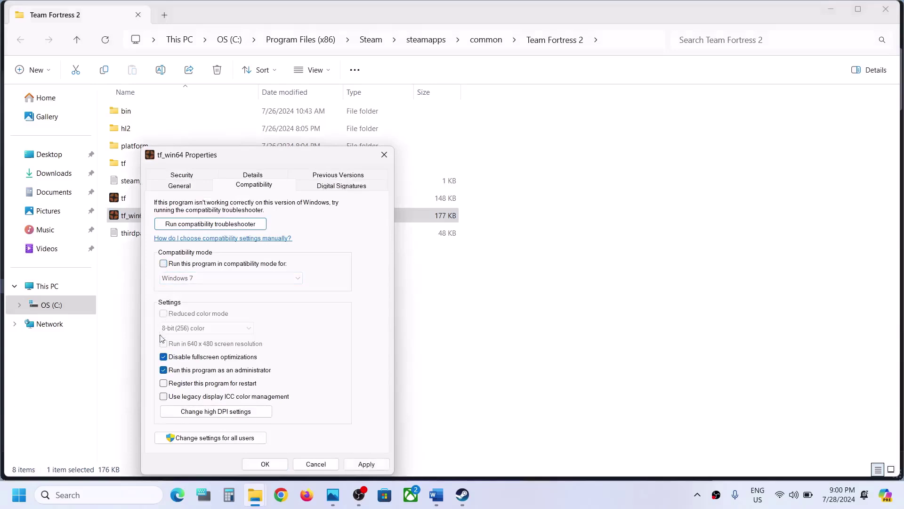
pyautogui.click(163, 356)
pyautogui.click(163, 369)
pyautogui.click(365, 463)
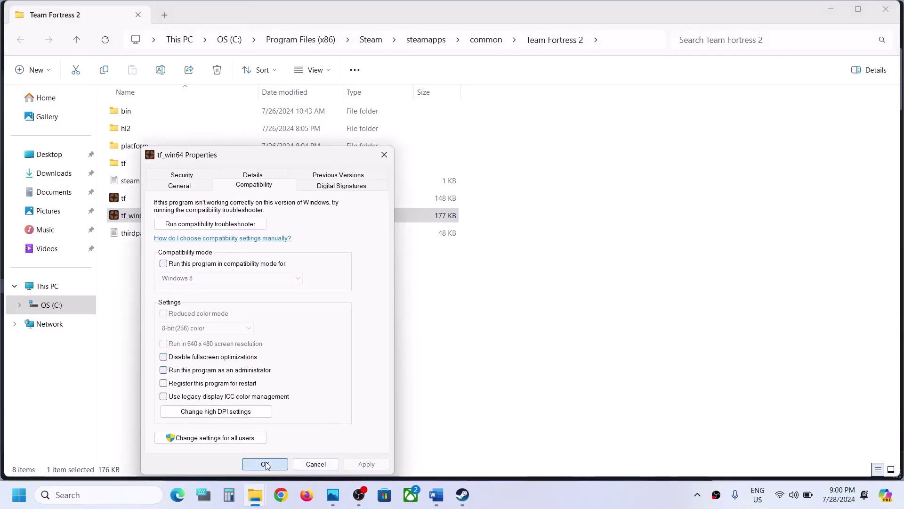
pyautogui.click(266, 464)
# Step: Turn off compatibility mode, disabled fullscreen optimizations and run as administrator for the tf application
pyautogui.click(131, 200)
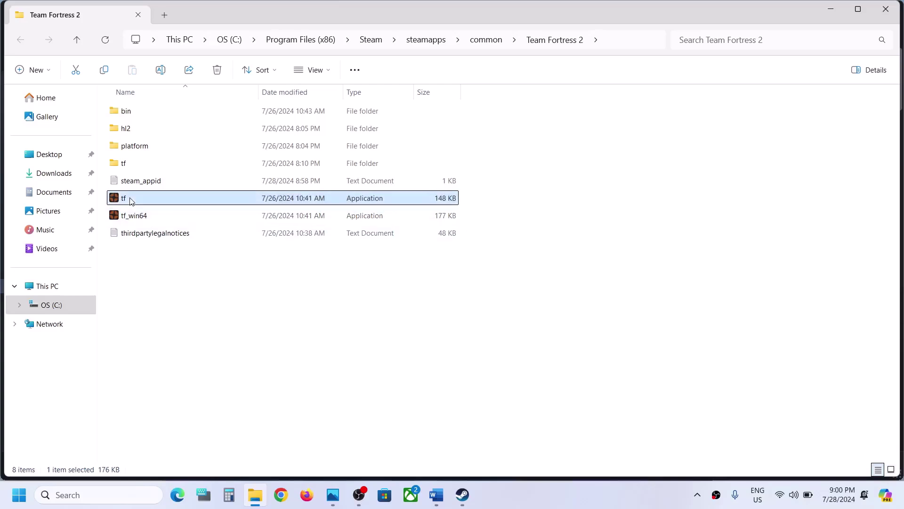
pyautogui.rightClick(131, 201)
pyautogui.click(192, 315)
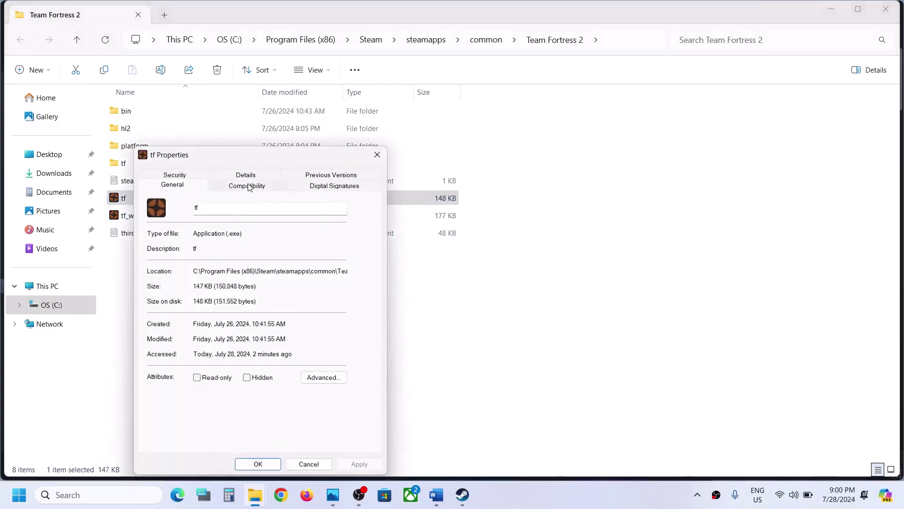
pyautogui.click(247, 185)
pyautogui.click(158, 262)
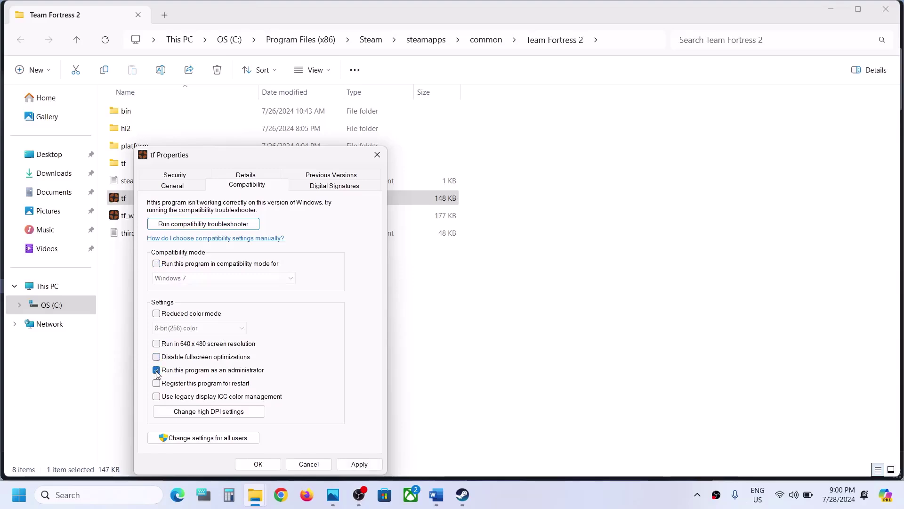
pyautogui.click(357, 464)
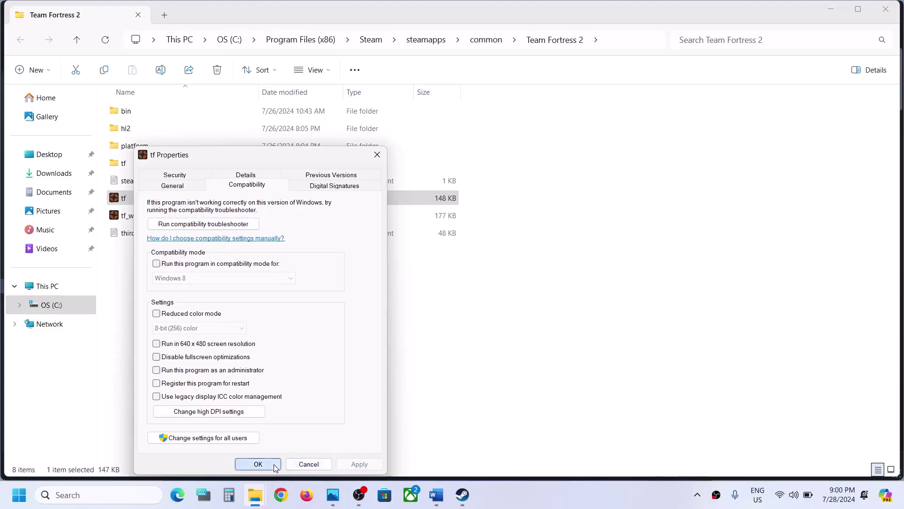
pyautogui.click(258, 463)
# Step: Switch to the Word document and read Step 3 about allowing the game exe through antivirus, controlled folder access and firewall
pyautogui.click(437, 494)
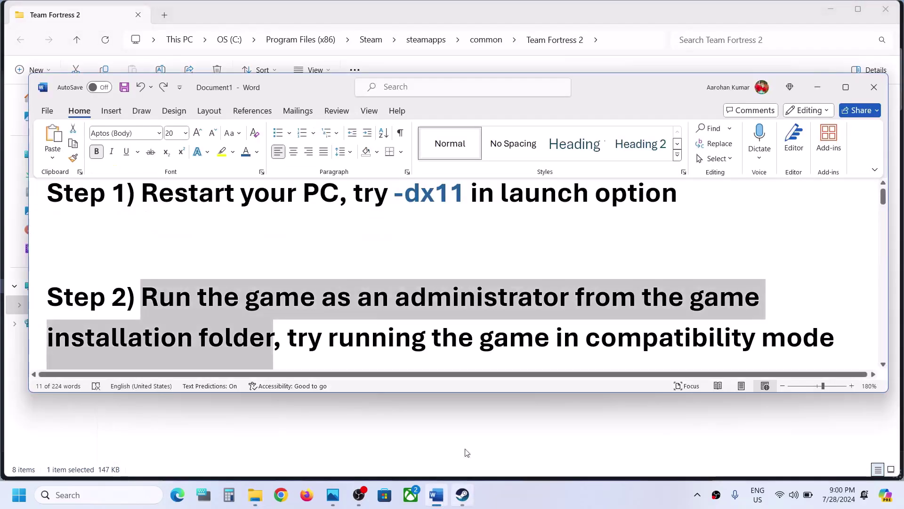
pyautogui.scroll(-5, 365, 308)
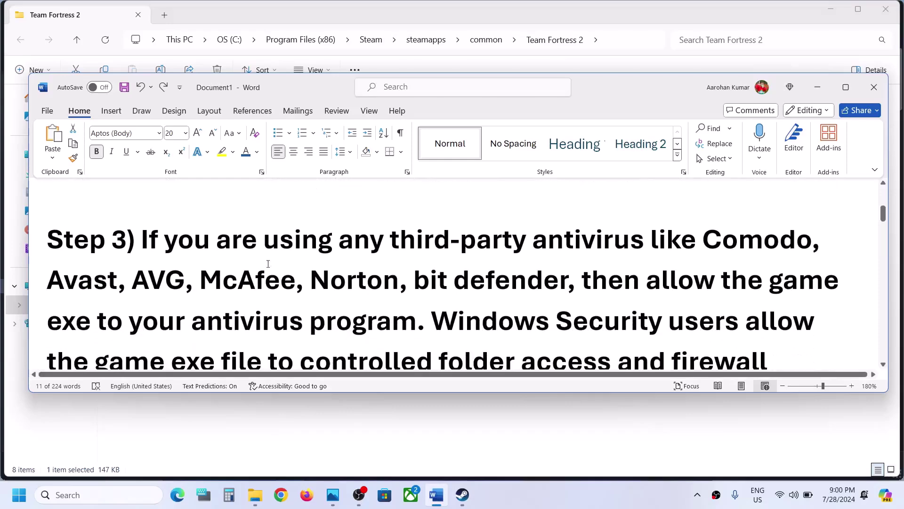
pyautogui.moveTo(145, 239); pyautogui.dragTo(247, 280)
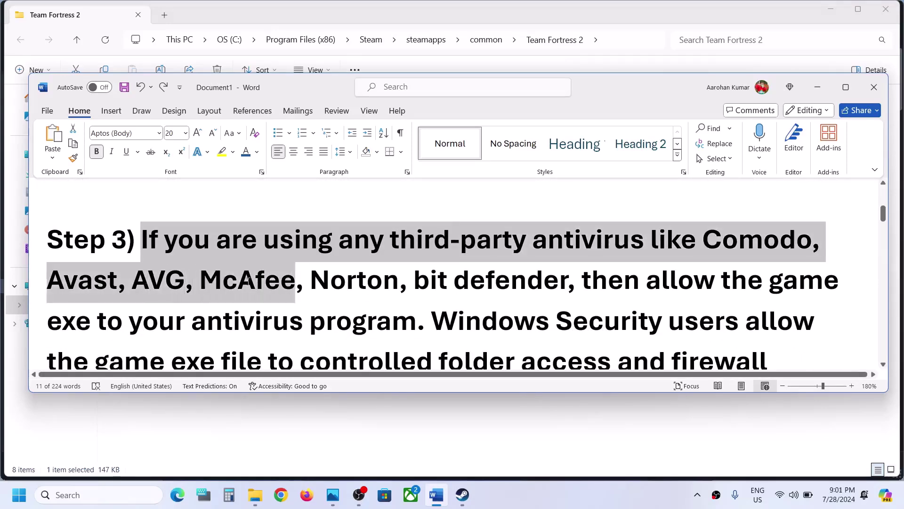
pyautogui.moveTo(332, 278); pyautogui.dragTo(490, 282)
pyautogui.scroll(-1, 479, 279)
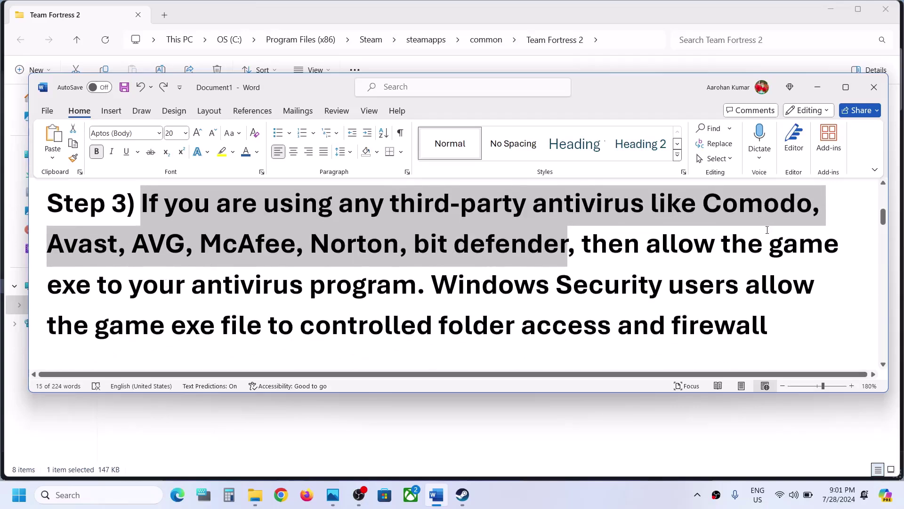
pyautogui.moveTo(646, 247); pyautogui.dragTo(656, 290)
# Step: Open the Windows Security page for allowing an app through Controlled folder access, under ransomware protection in Windows Settings
pyautogui.press('super+i')
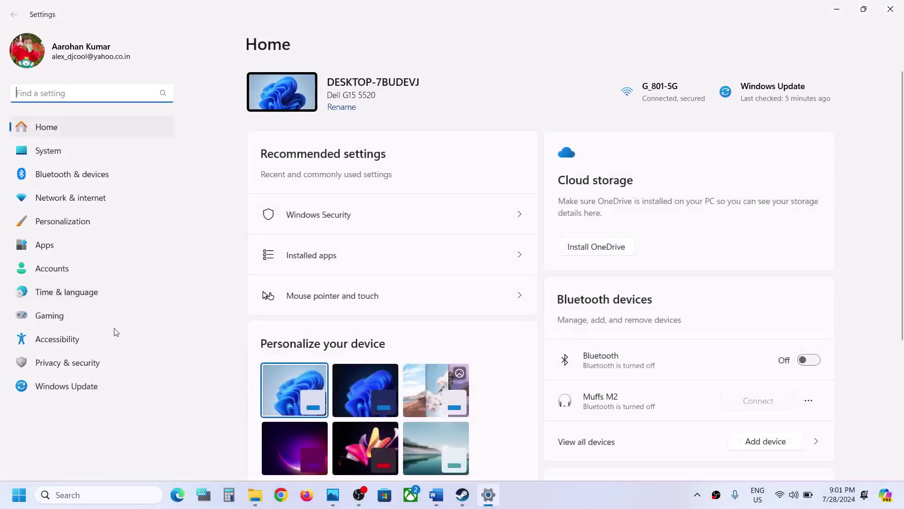
pyautogui.click(78, 366)
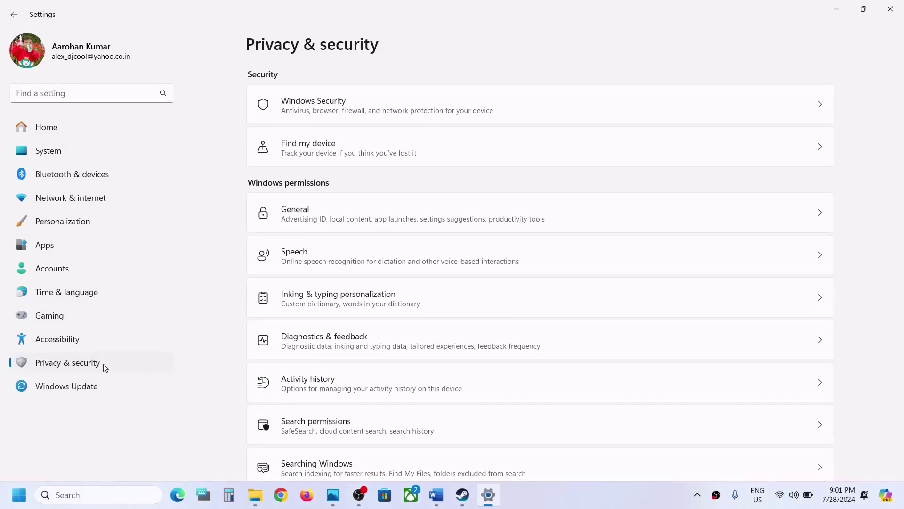
pyautogui.click(368, 102)
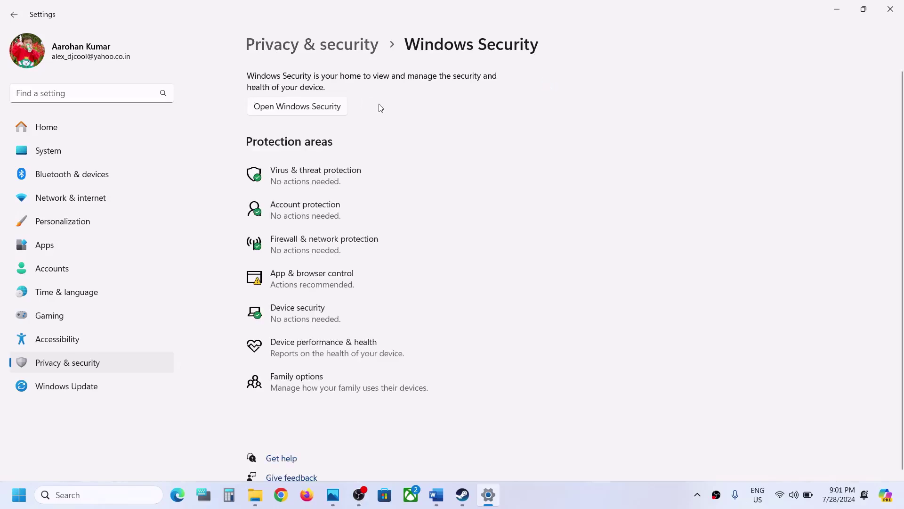
pyautogui.click(320, 182)
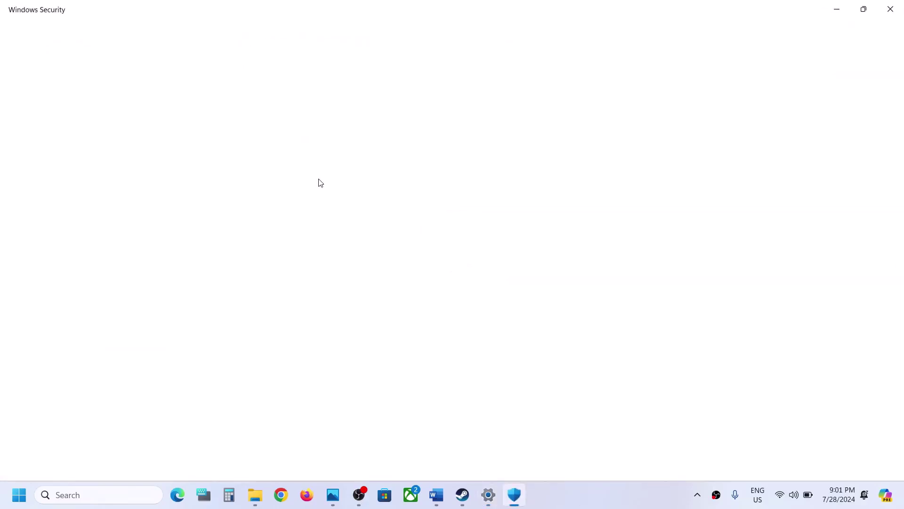
pyautogui.scroll(-2, 320, 182)
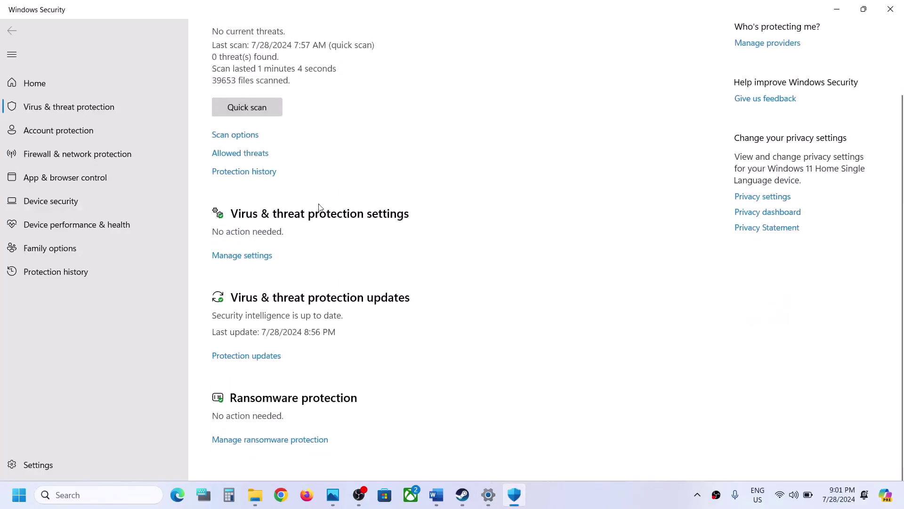
pyautogui.click(272, 442)
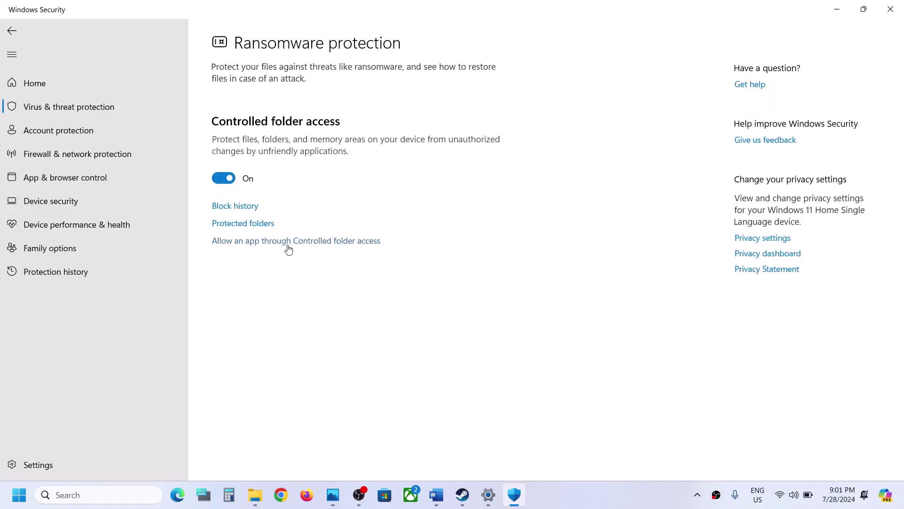
pyautogui.click(288, 245)
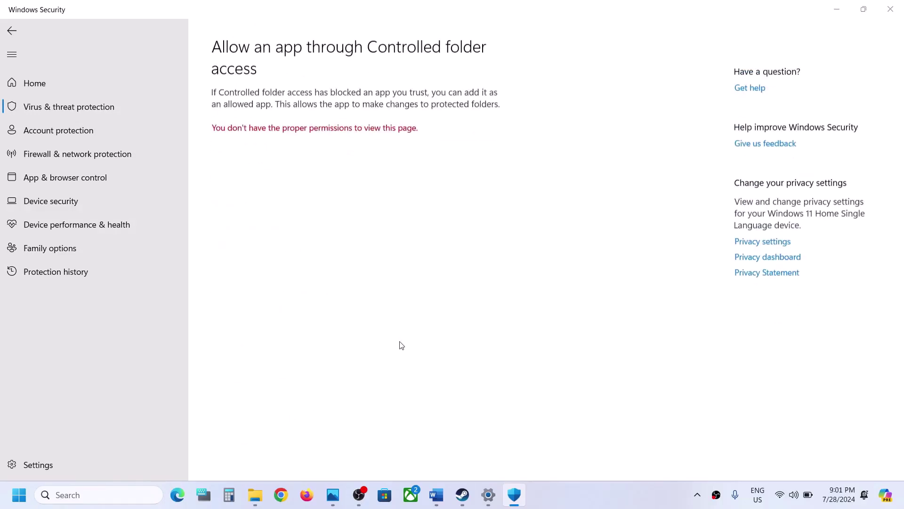
# Step: Start adding an allowed app by browsing all apps, and go to C:\Program Files (x86)\Steam\steamapps
pyautogui.click(310, 131)
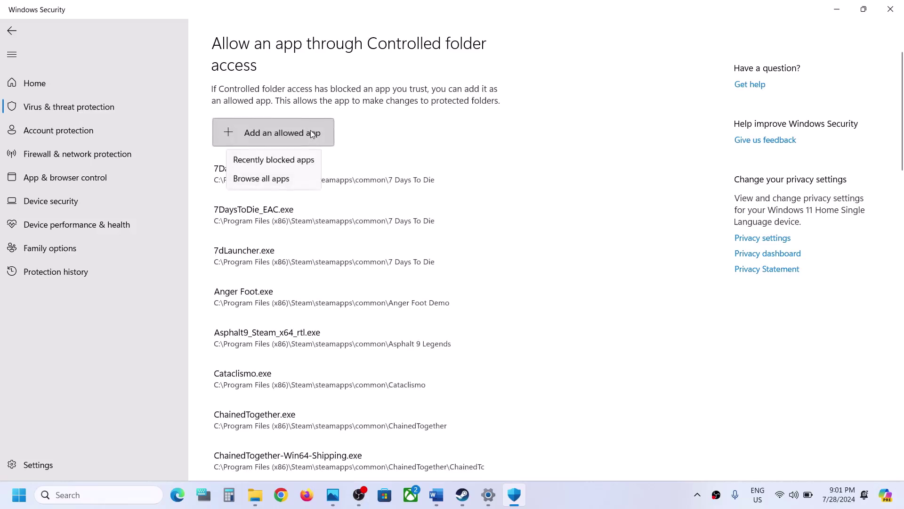
pyautogui.click(280, 179)
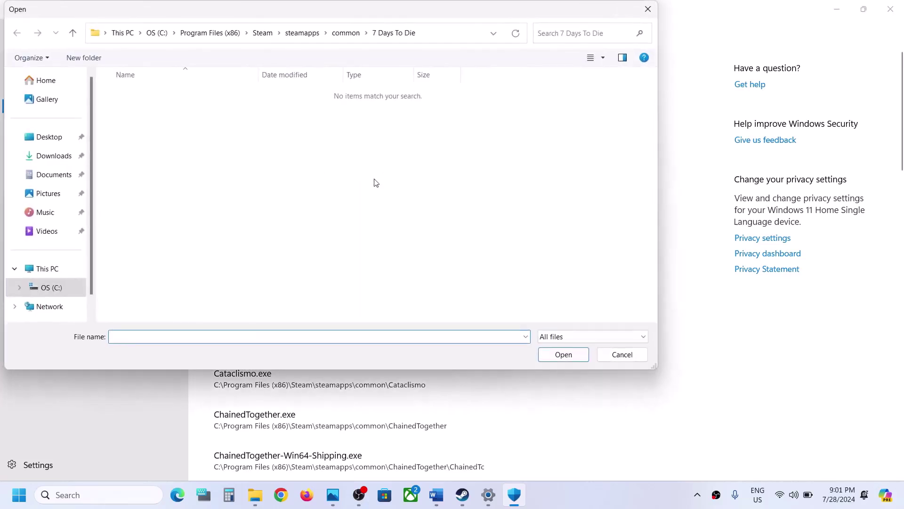
pyautogui.click(52, 273)
pyautogui.doubleClick(225, 93)
pyautogui.scroll(-3, 194, 148)
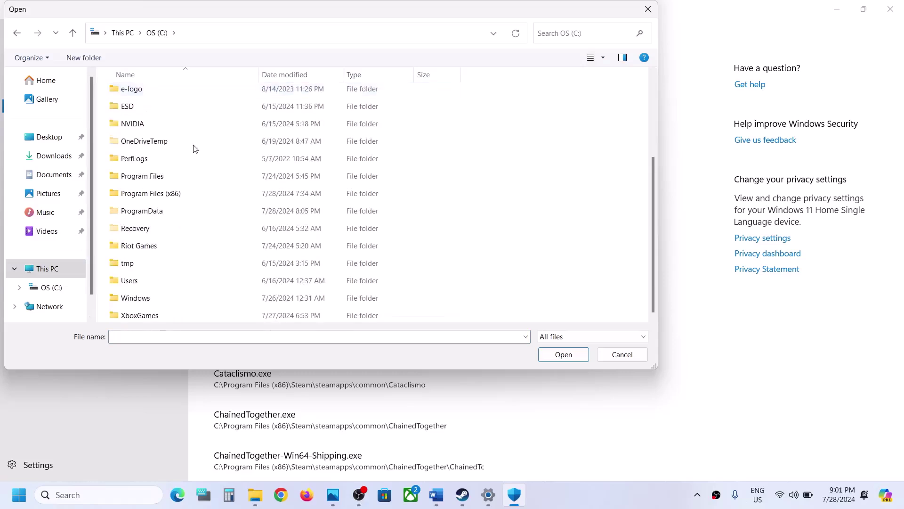
pyautogui.doubleClick(167, 191)
pyautogui.scroll(-5, 166, 187)
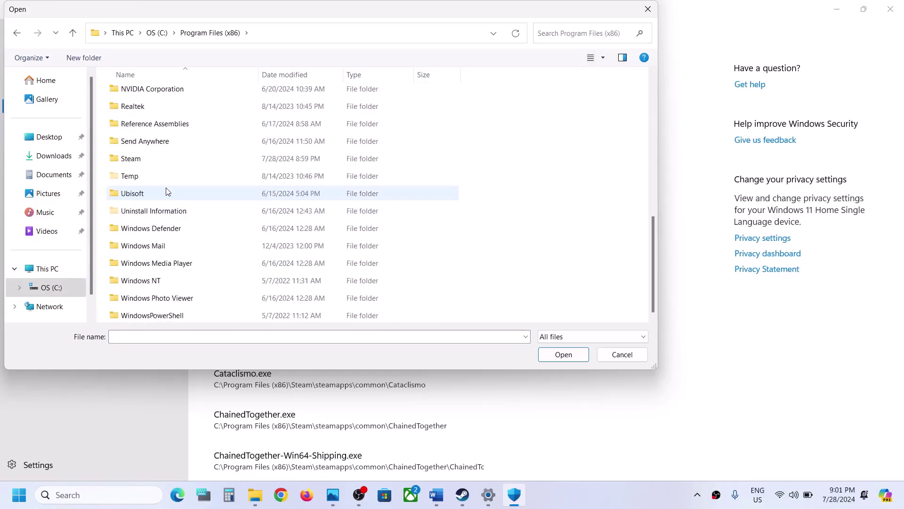
pyautogui.doubleClick(139, 164)
pyautogui.scroll(-3, 142, 181)
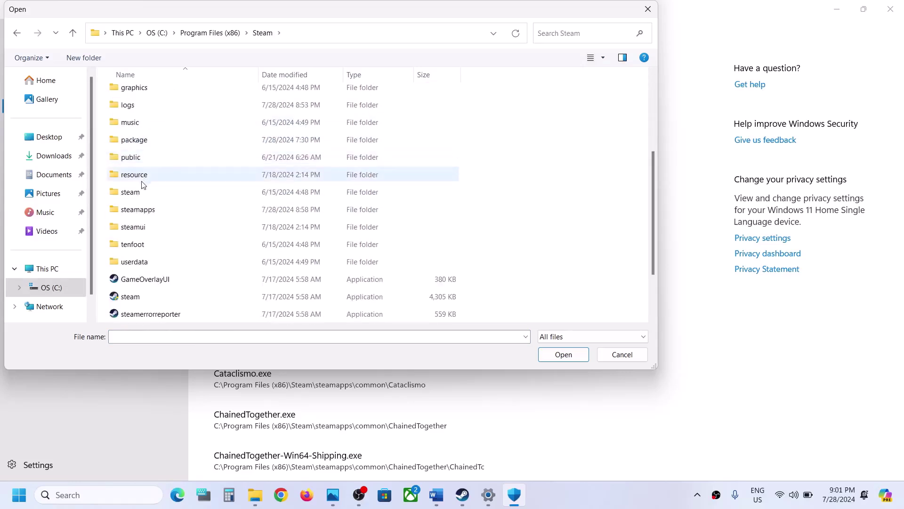
pyautogui.doubleClick(139, 210)
# Step: Allow the tf application from the common\Team Fortress 2 folder through Controlled folder access
pyautogui.click(145, 97)
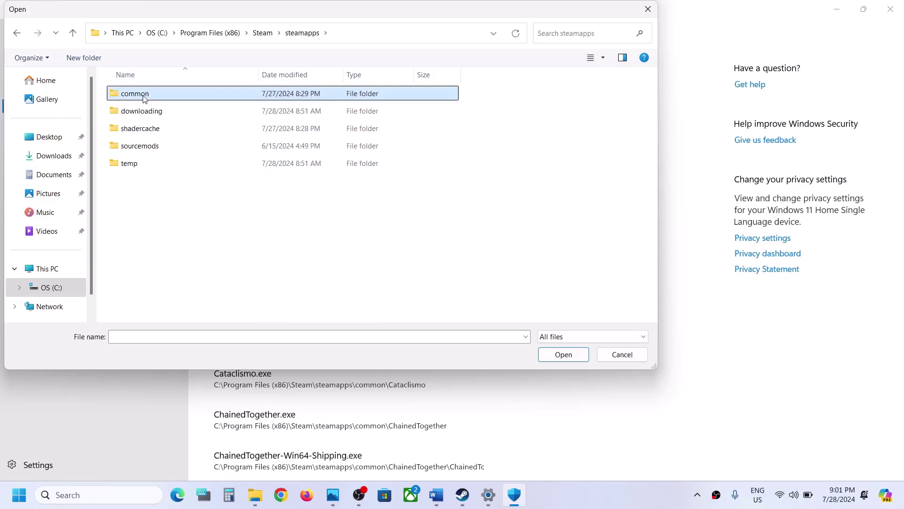
pyautogui.doubleClick(145, 97)
pyautogui.click(154, 197)
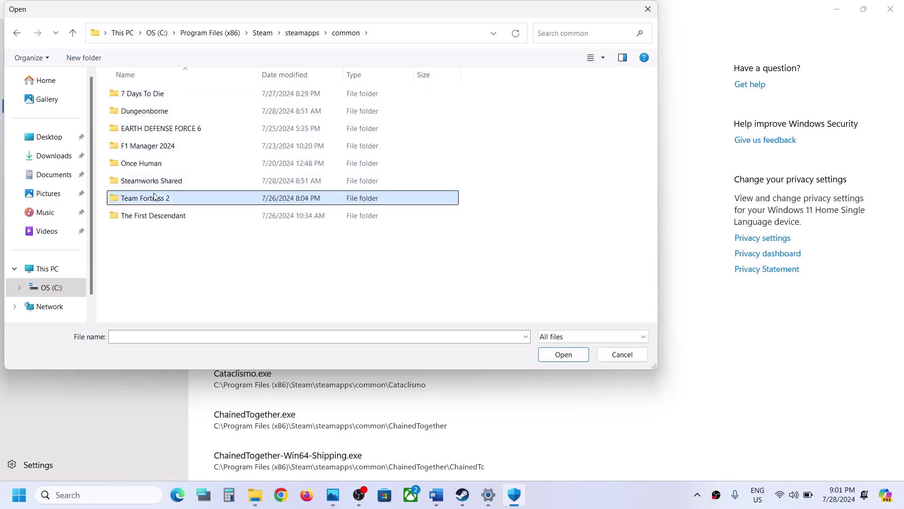
pyautogui.doubleClick(187, 198)
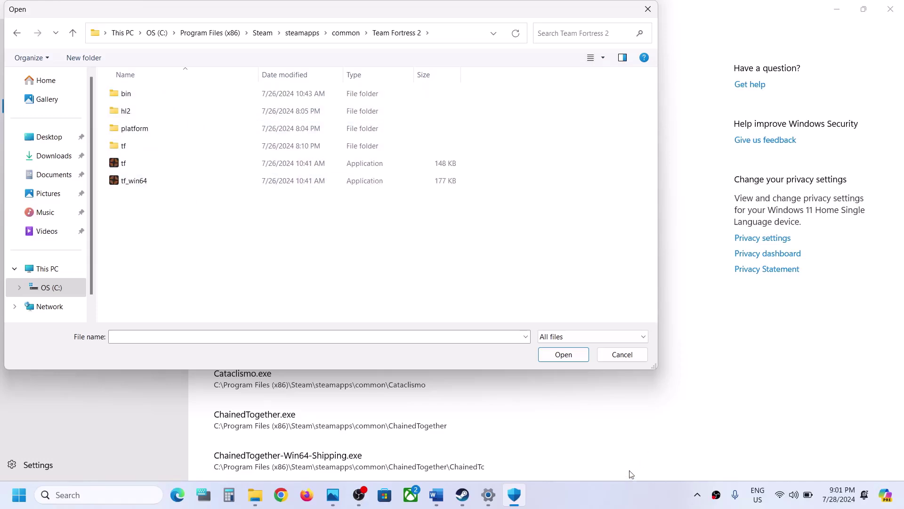
pyautogui.click(622, 506)
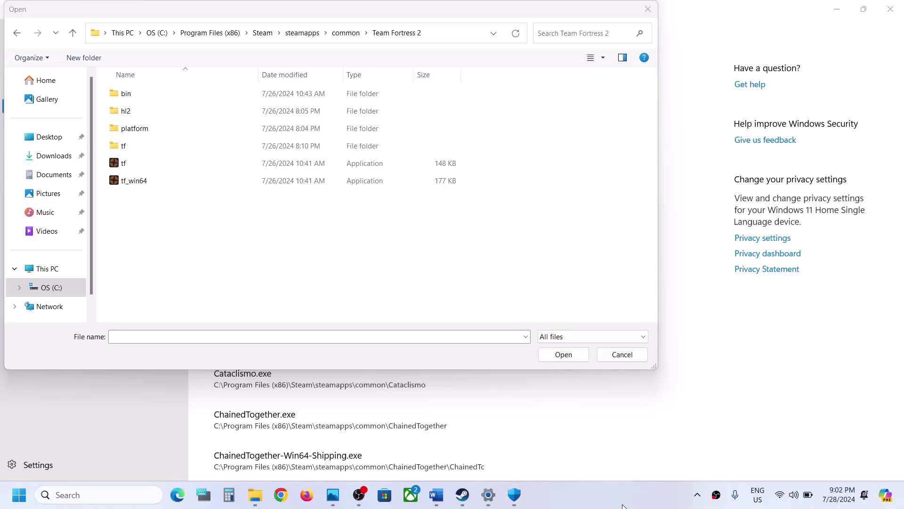
pyautogui.click(144, 164)
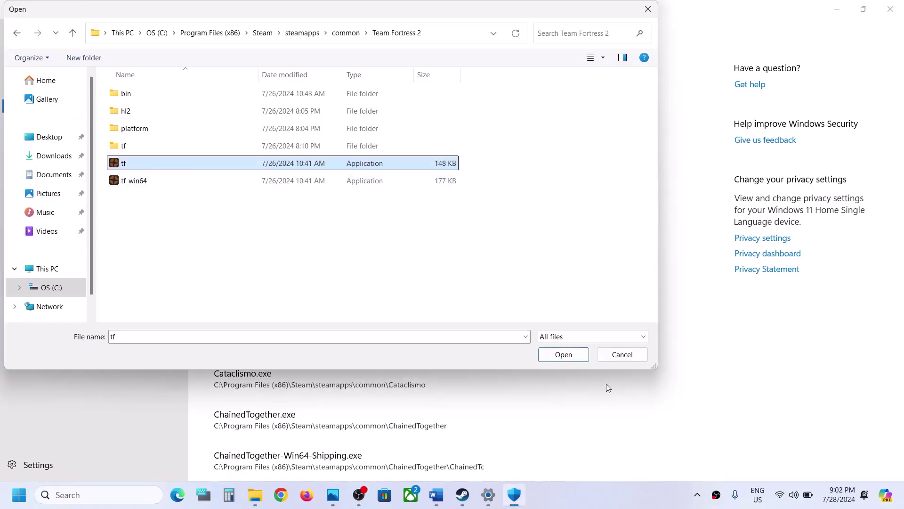
pyautogui.click(564, 358)
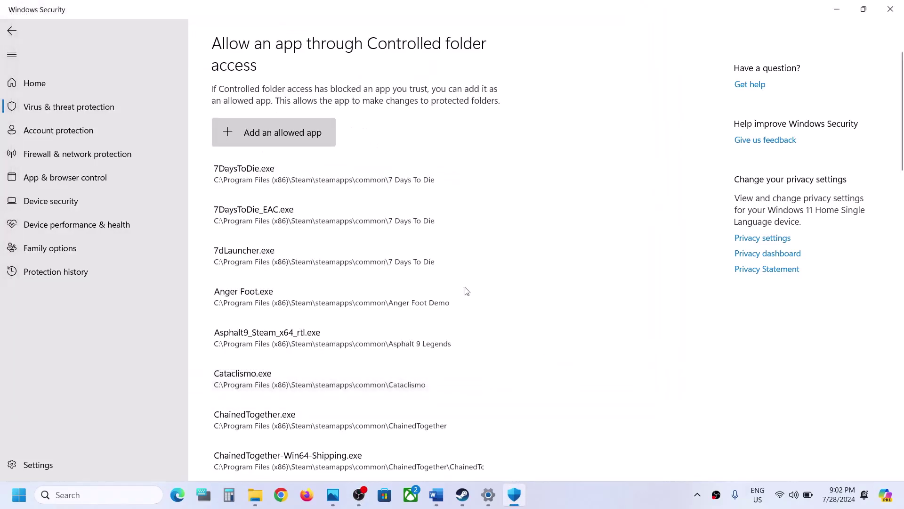
# Step: Add the tf_win64 application from the Team Fortress 2 folder to the apps allowed through Controlled folder access
pyautogui.click(261, 142)
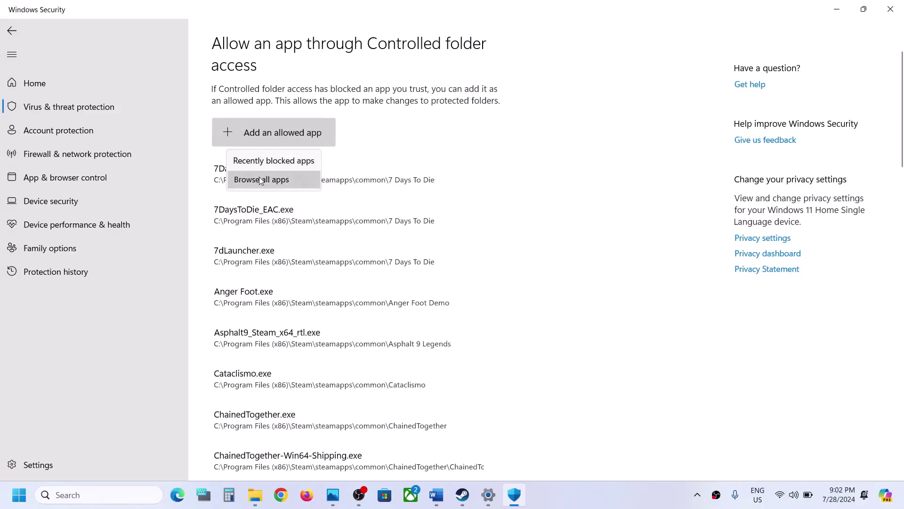
pyautogui.click(263, 179)
pyautogui.click(158, 186)
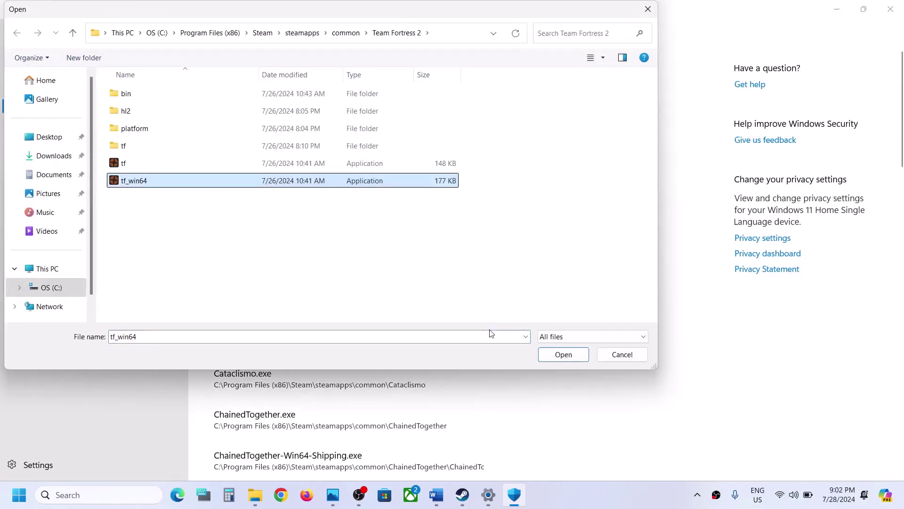
pyautogui.click(563, 354)
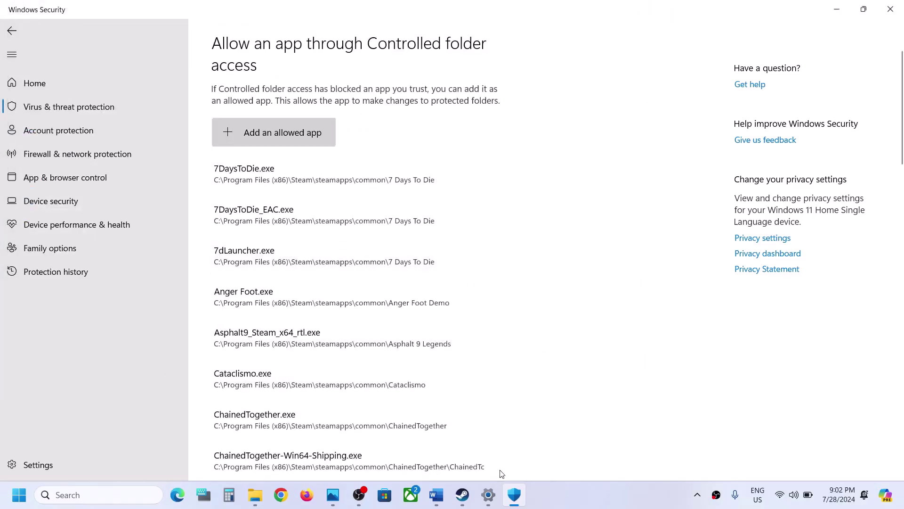
# Step: Open Windows Defender Firewall's allowed apps list in Control Panel and make its settings editable
pyautogui.click(101, 495)
pyautogui.write('co')
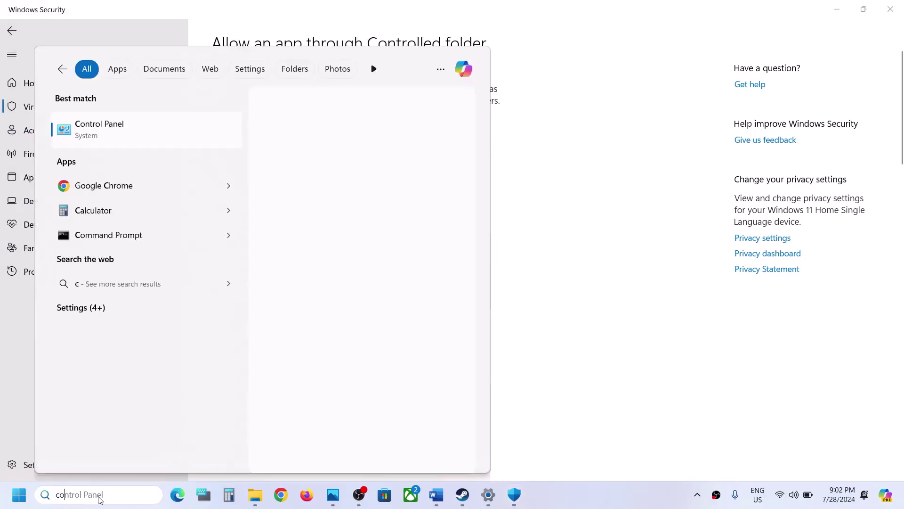
pyautogui.write('ntrol')
pyautogui.press('Escape')
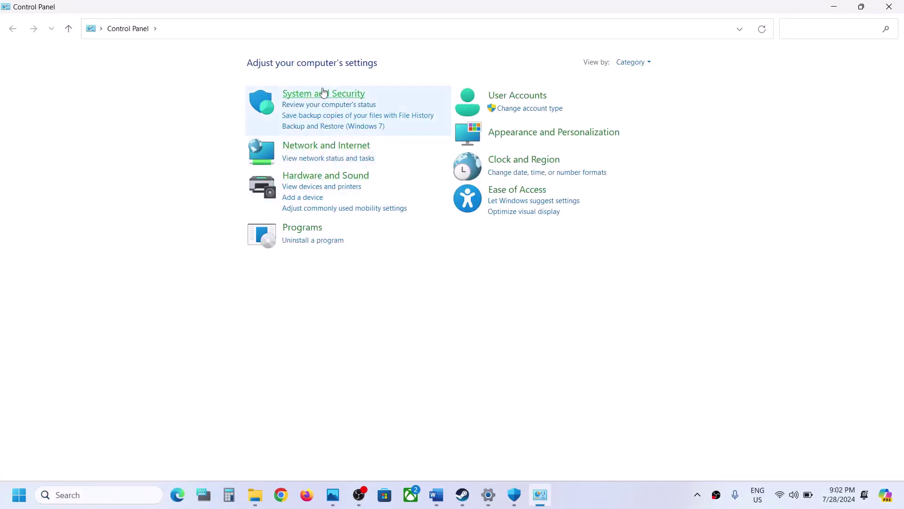
pyautogui.click(324, 92)
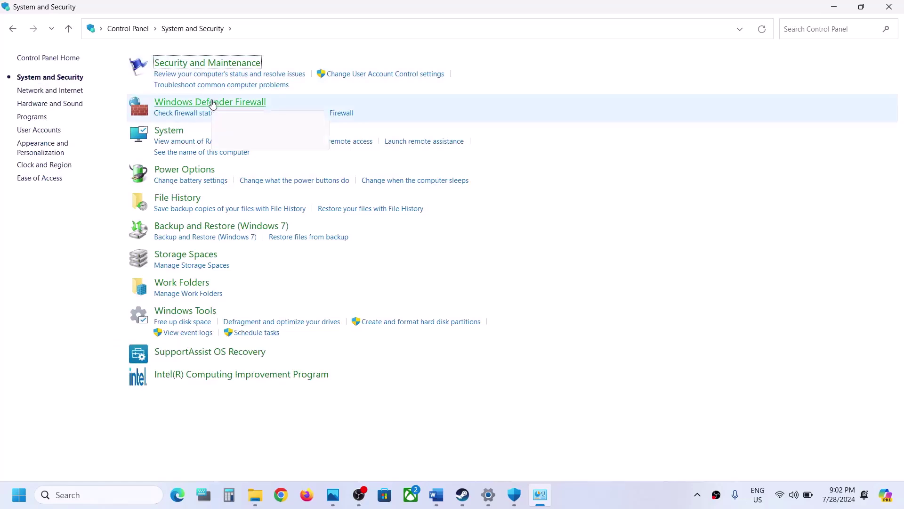
pyautogui.click(213, 102)
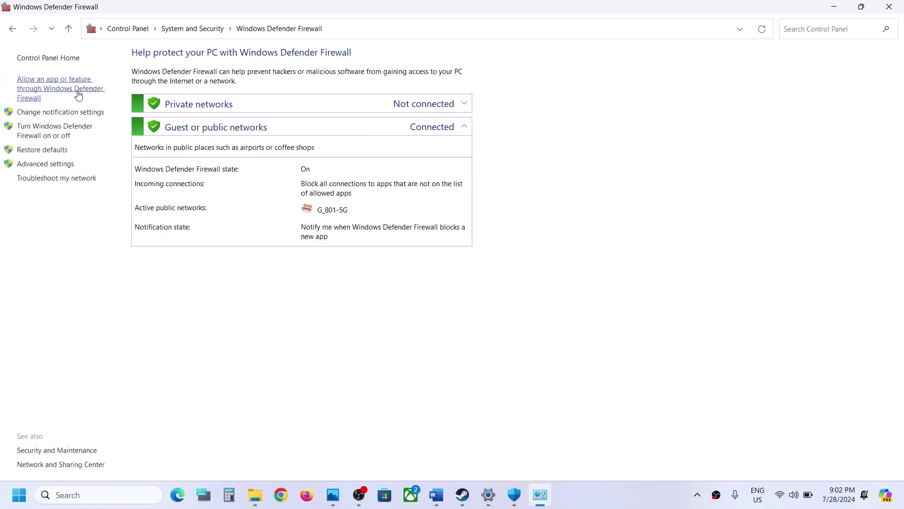
pyautogui.click(75, 95)
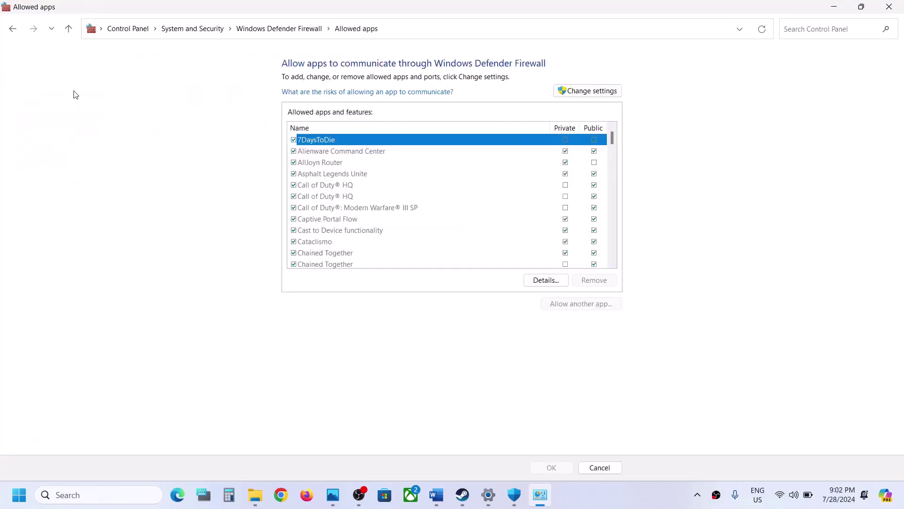
pyautogui.click(588, 92)
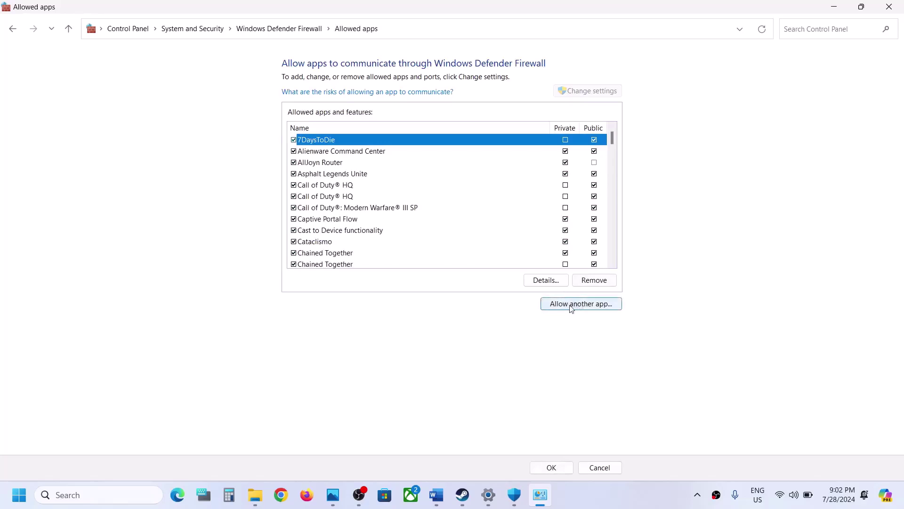
# Step: Try to add the tf application from the steamapps\common\Team Fortress 2 folder to the firewall's allowed apps
pyautogui.click(576, 306)
pyautogui.click(529, 300)
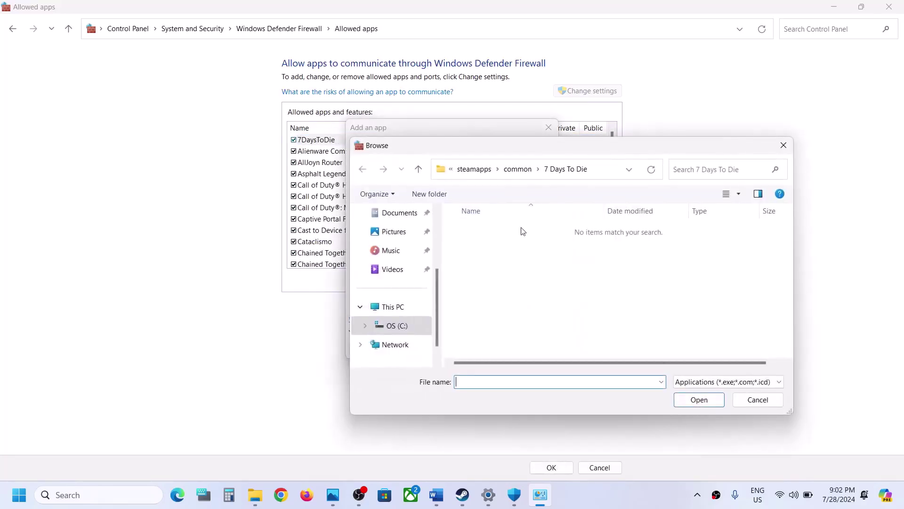
pyautogui.click(515, 175)
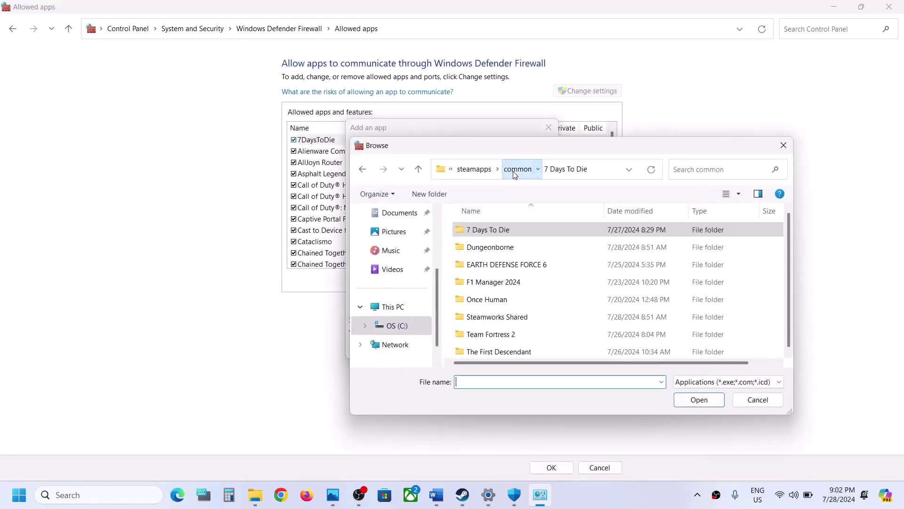
pyautogui.click(506, 333)
pyautogui.doubleClick(507, 332)
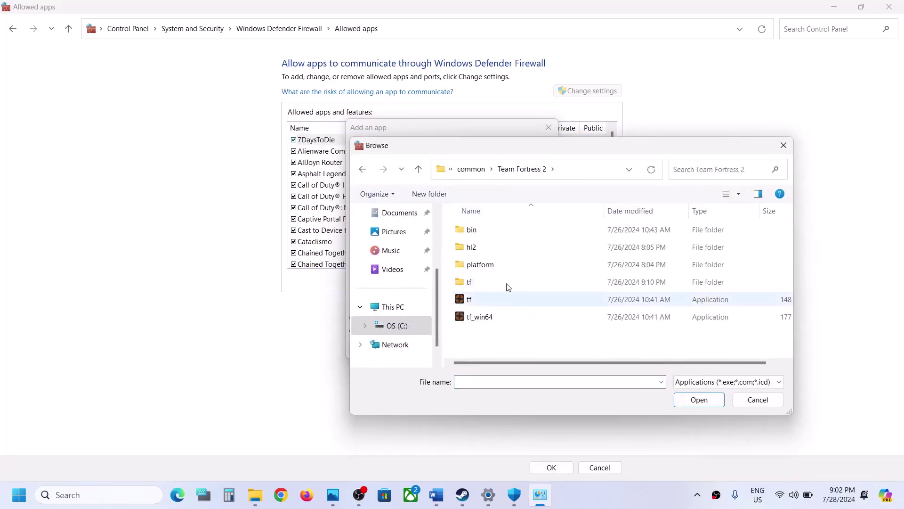
pyautogui.click(470, 299)
pyautogui.click(698, 399)
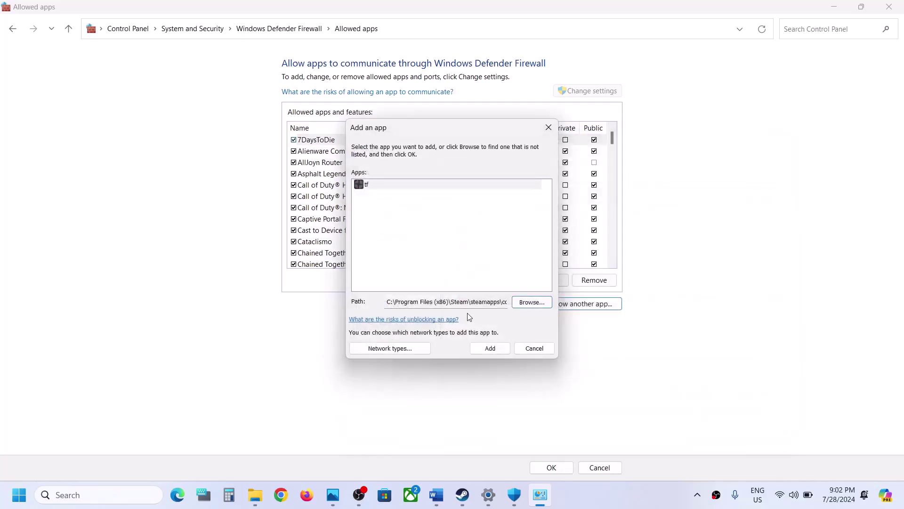
pyautogui.click(490, 347)
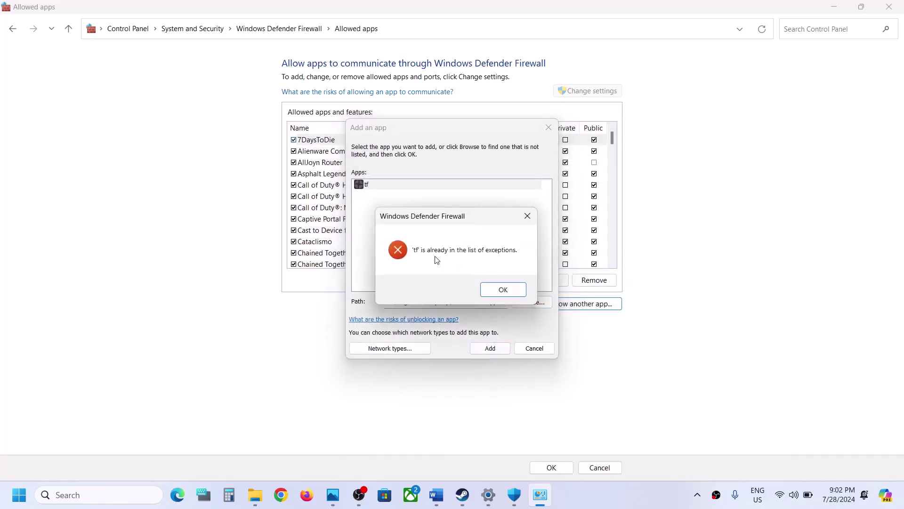
pyautogui.click(496, 297)
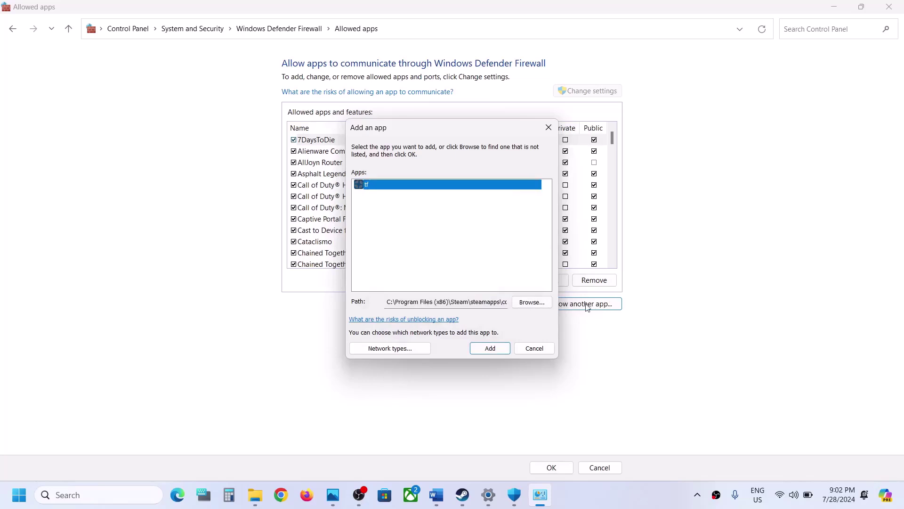
# Step: Try to add the tf_win64 application from the Team Fortress 2 folder to the firewall's allowed apps
pyautogui.click(533, 303)
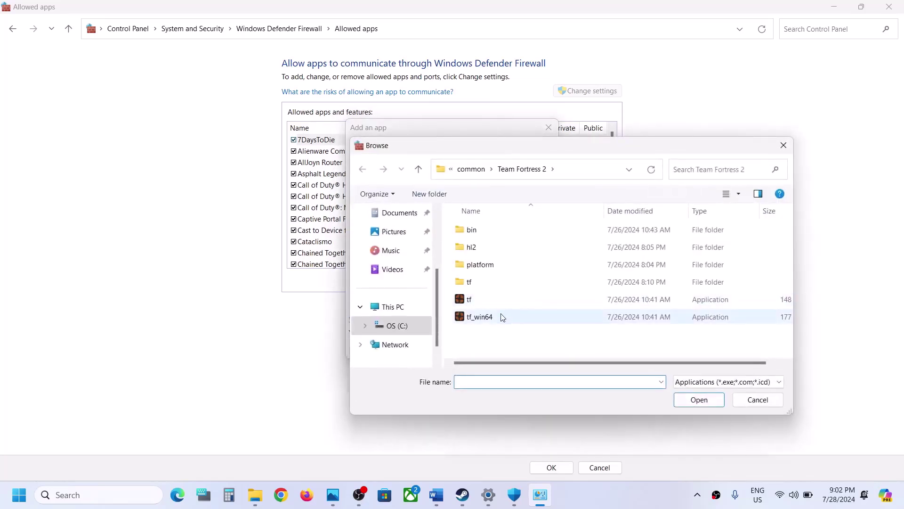
pyautogui.click(500, 317)
pyautogui.click(707, 404)
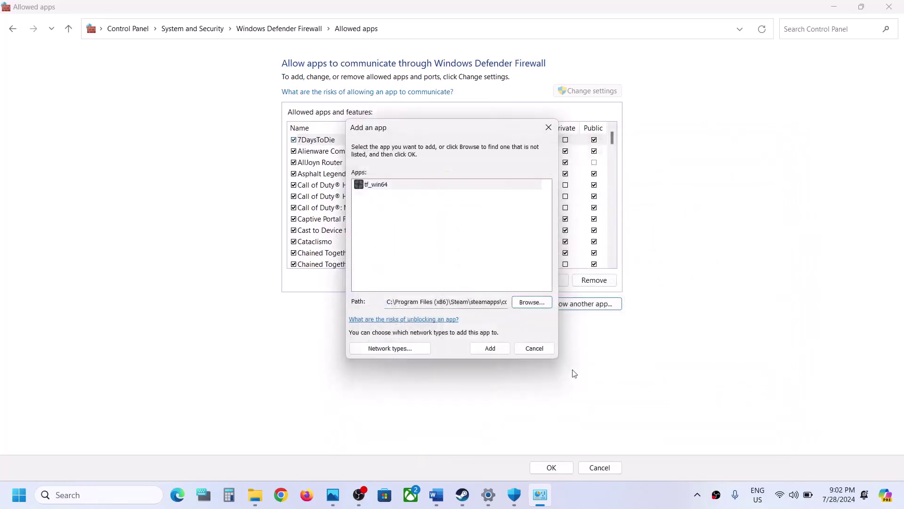
pyautogui.click(495, 350)
pyautogui.click(522, 289)
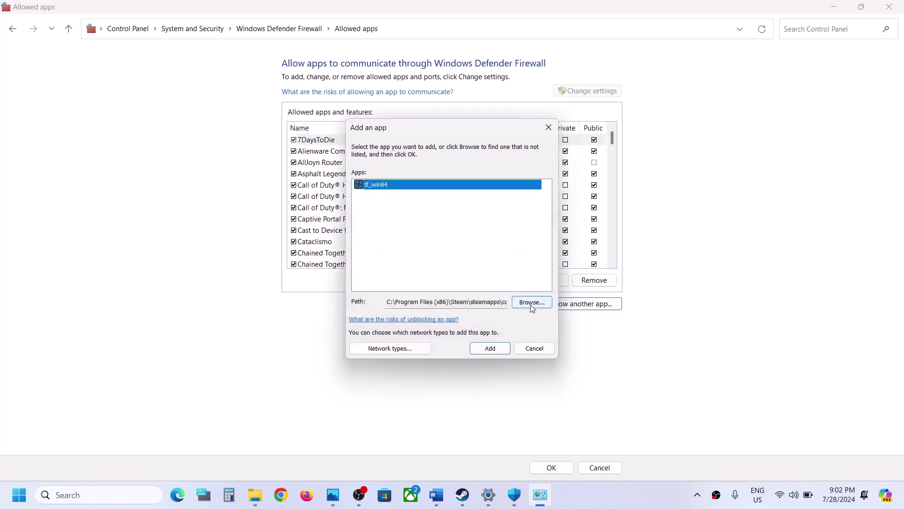
# Step: Browse the applications in Team Fortress 2's bin folder for other executables to allow through the firewall
pyautogui.click(531, 303)
pyautogui.doubleClick(472, 231)
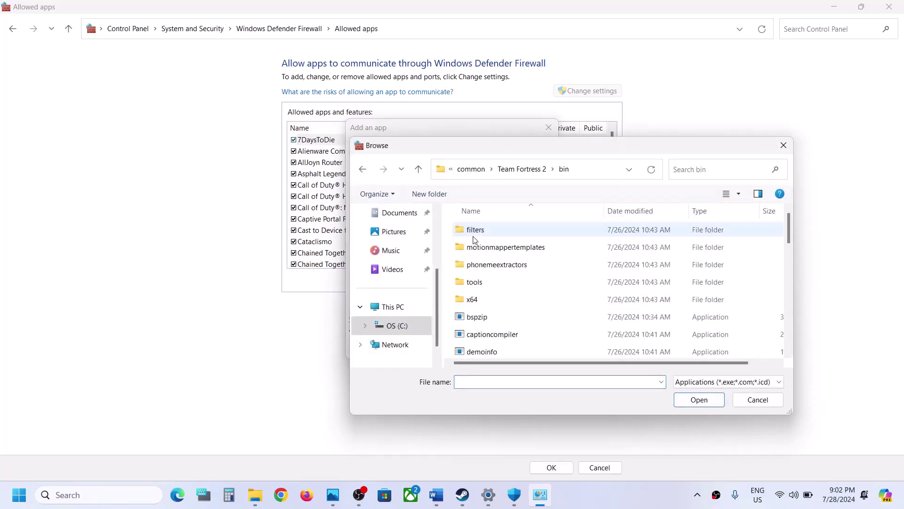
pyautogui.scroll(-5, 474, 238)
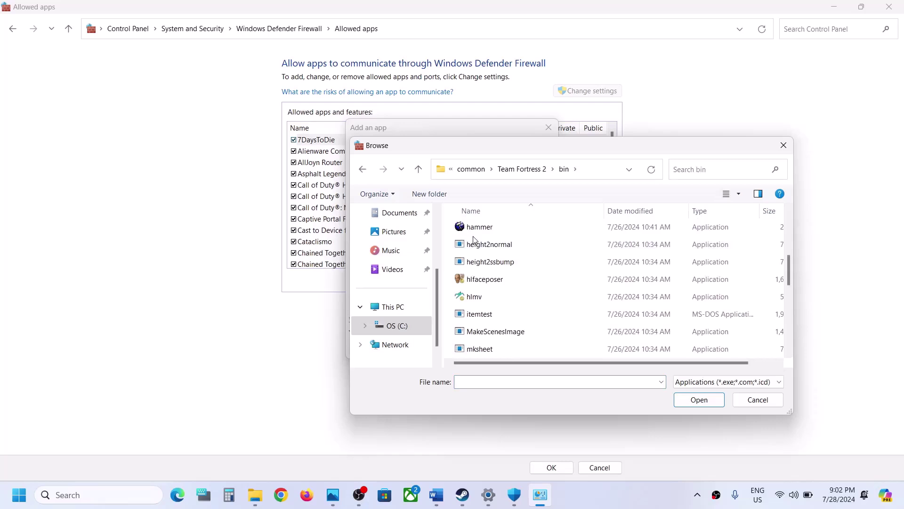
pyautogui.scroll(1, 473, 239)
pyautogui.scroll(-4, 473, 239)
pyautogui.scroll(-3, 474, 240)
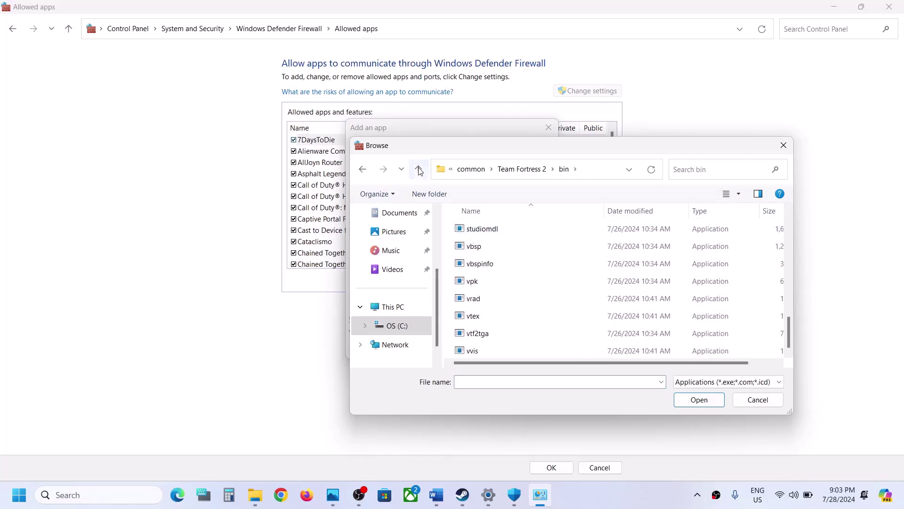
# Step: Check the hl2, tf and tf\bin folders of Team Fortress 2 for further game applications, and return to the game's main folder
pyautogui.click(418, 169)
pyautogui.click(473, 250)
pyautogui.doubleClick(472, 249)
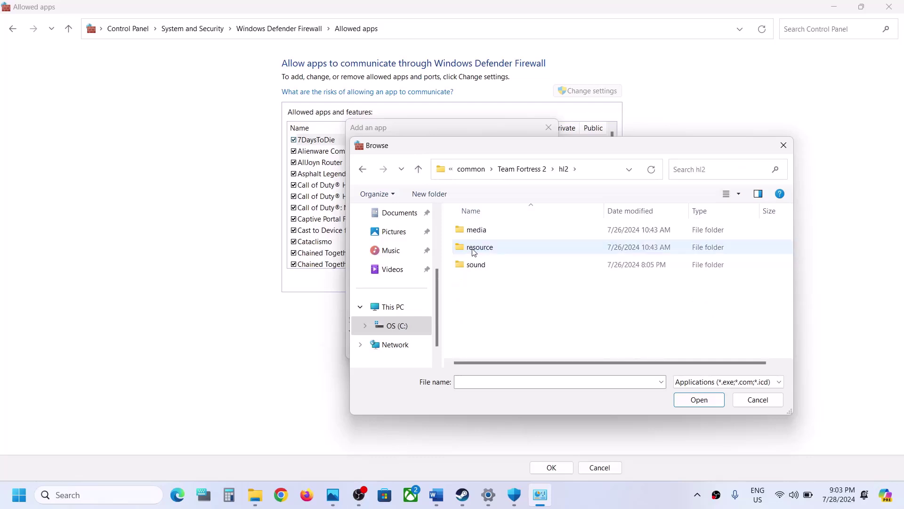
pyautogui.click(419, 170)
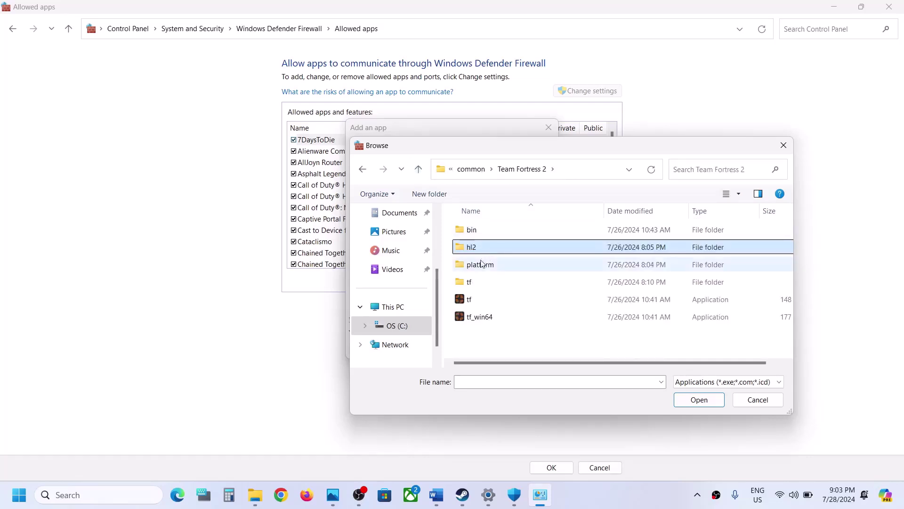
pyautogui.doubleClick(472, 282)
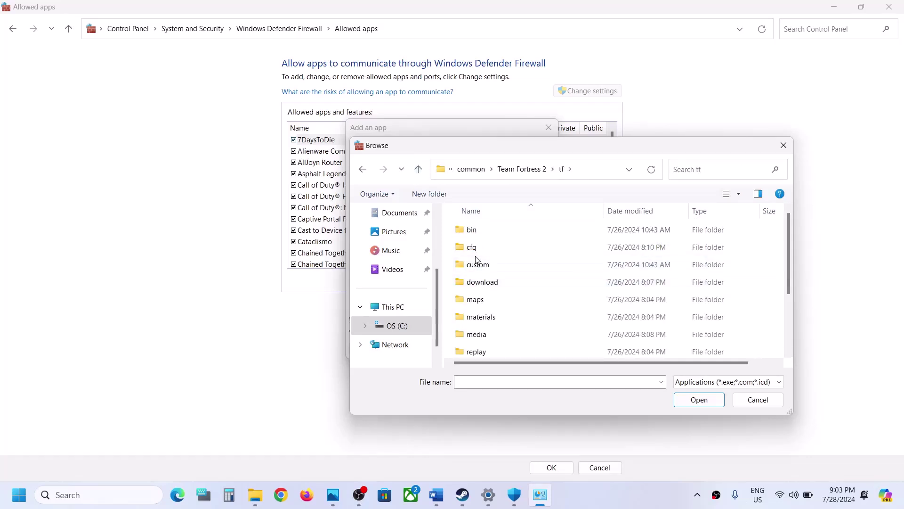
pyautogui.scroll(-2, 475, 258)
pyautogui.scroll(2, 478, 259)
pyautogui.scroll(1, 476, 244)
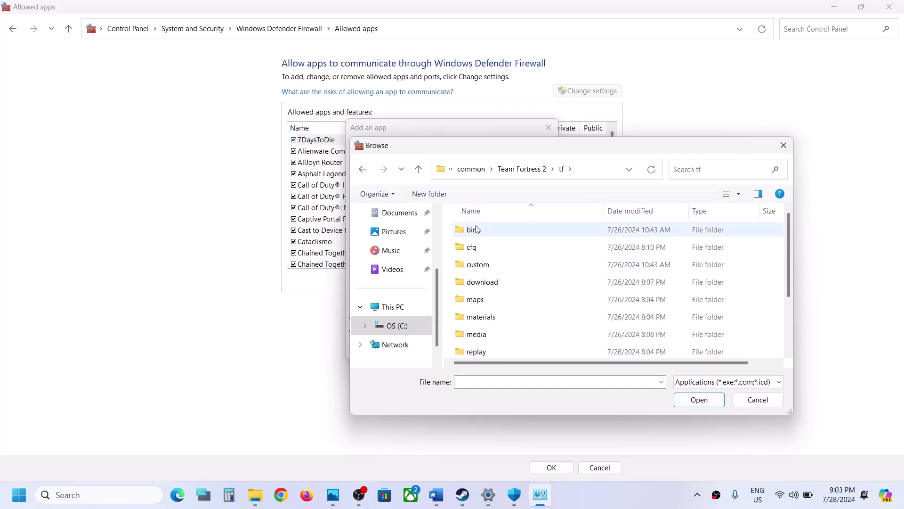
pyautogui.doubleClick(475, 229)
pyautogui.doubleClick(472, 247)
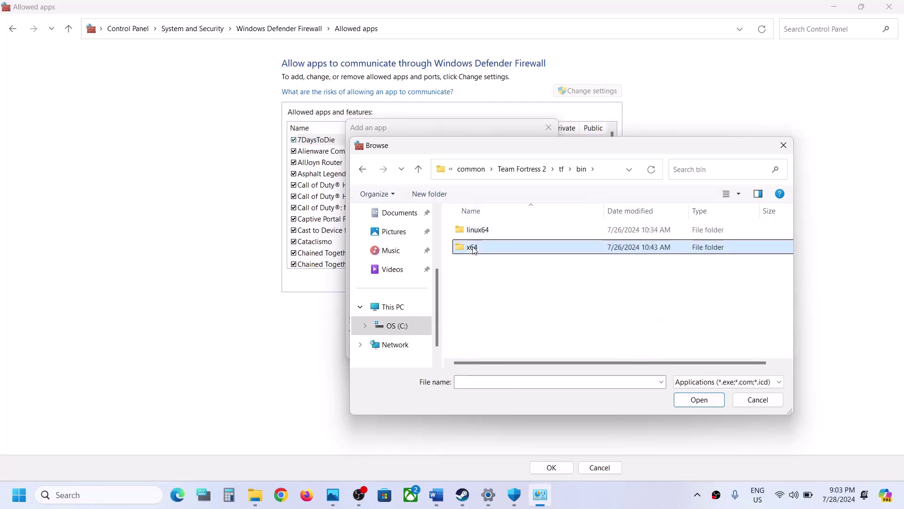
pyautogui.click(417, 170)
pyautogui.click(418, 170)
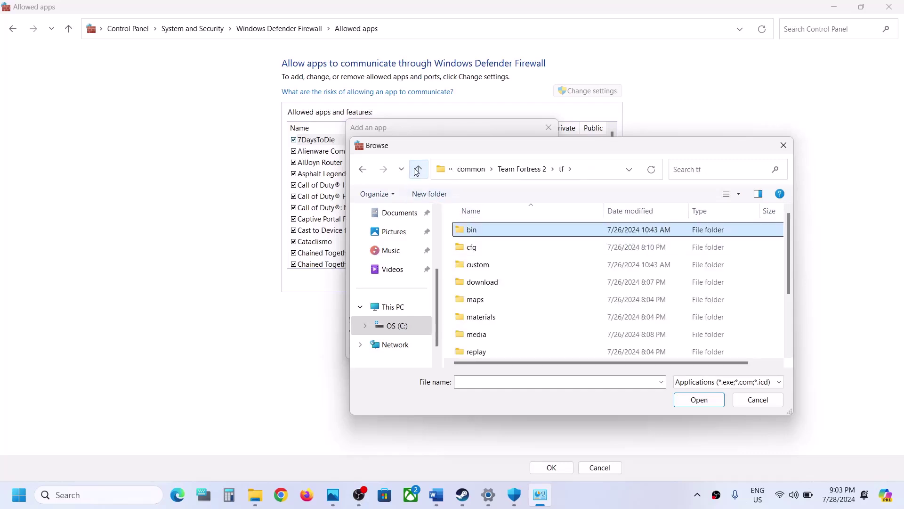
pyautogui.click(418, 170)
# Step: Cancel adding another app to the firewall, and close Windows Security and Settings
pyautogui.click(469, 301)
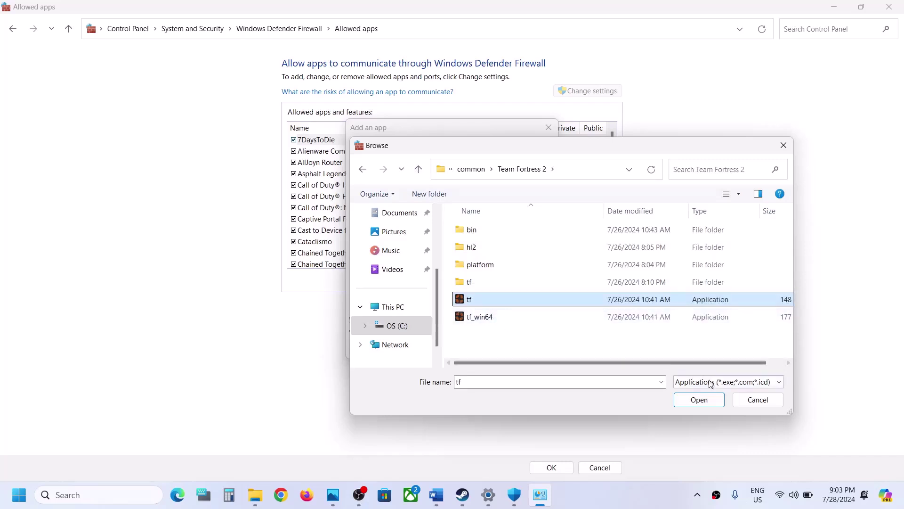
pyautogui.click(743, 400)
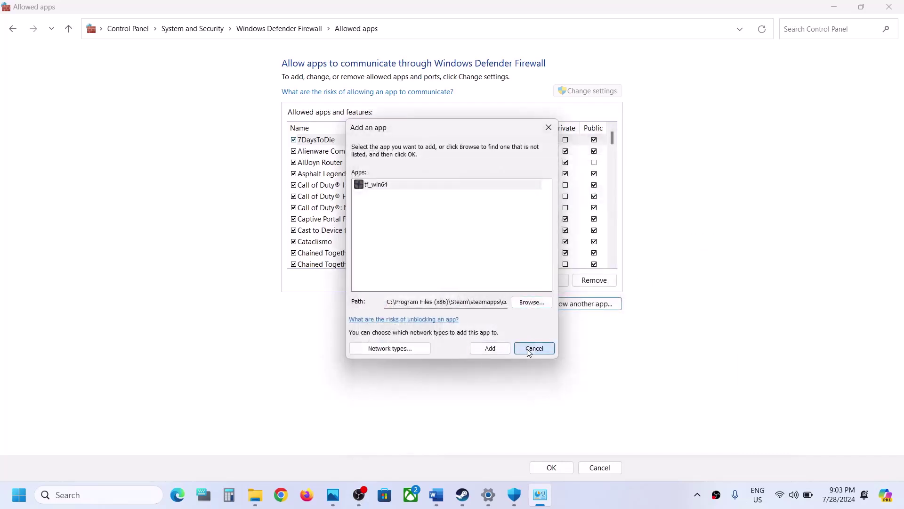
pyautogui.click(527, 349)
pyautogui.click(513, 494)
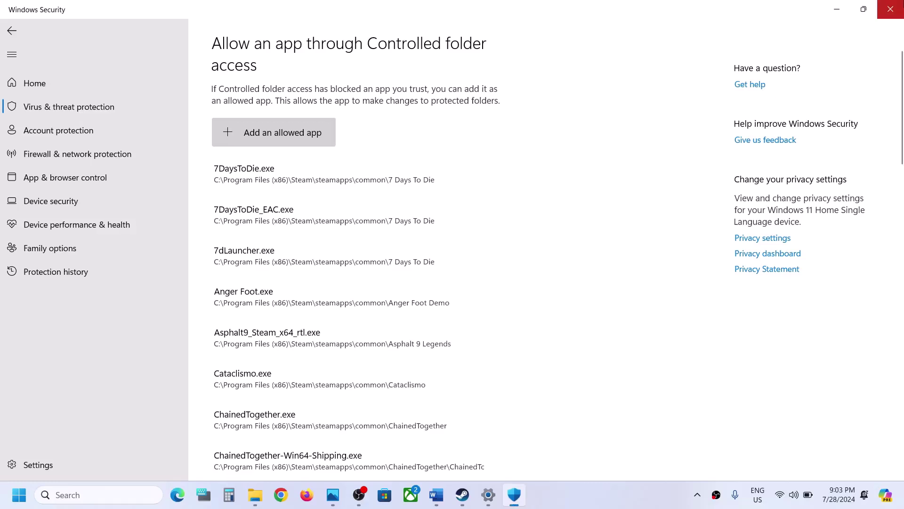
pyautogui.click(884, 13)
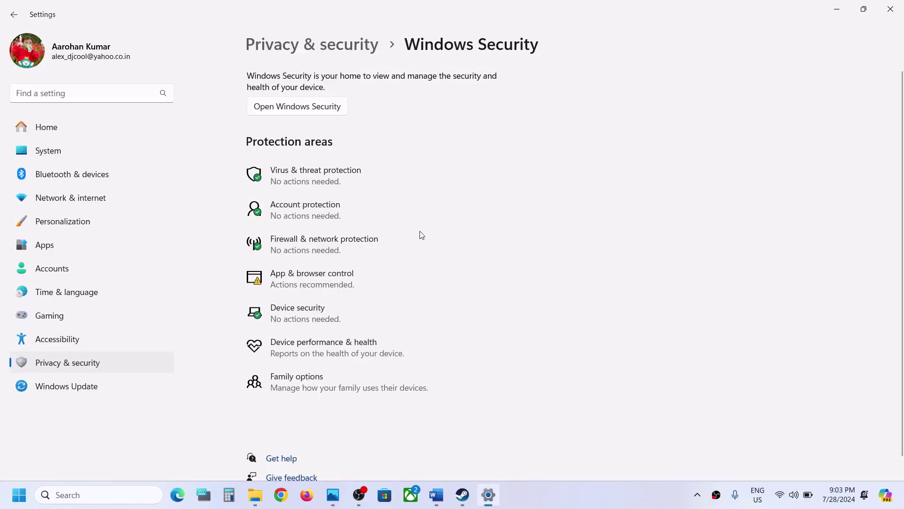
pyautogui.click(890, 15)
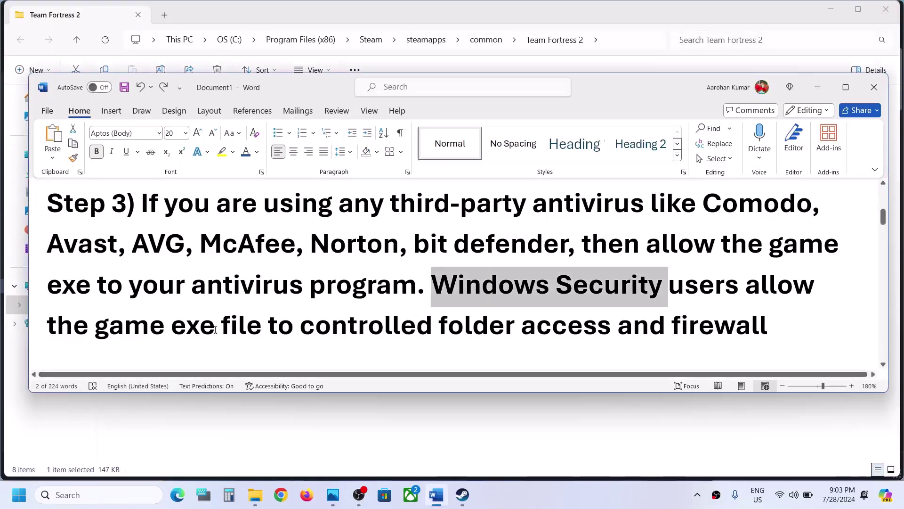
# Step: Go to Step 4 in the Word document and highlight the clean graphics driver installation instruction and the NVIDIA and AMD links
pyautogui.scroll(-5, 214, 327)
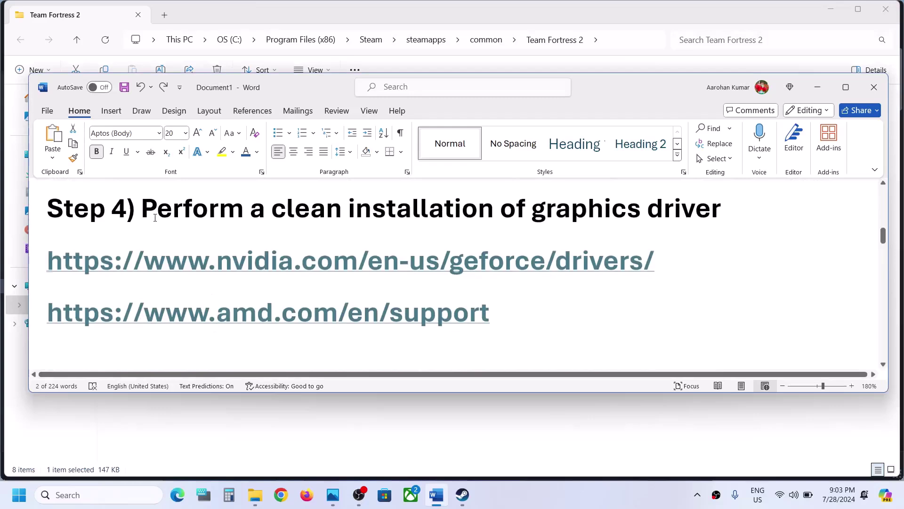
pyautogui.moveTo(150, 213); pyautogui.dragTo(680, 224)
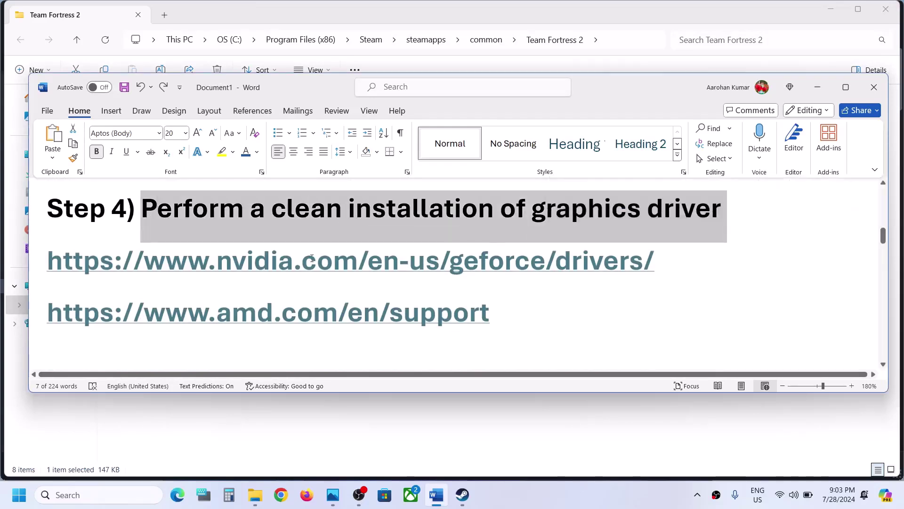
pyautogui.moveTo(48, 262); pyautogui.dragTo(603, 269)
pyautogui.moveTo(208, 314); pyautogui.dragTo(479, 317)
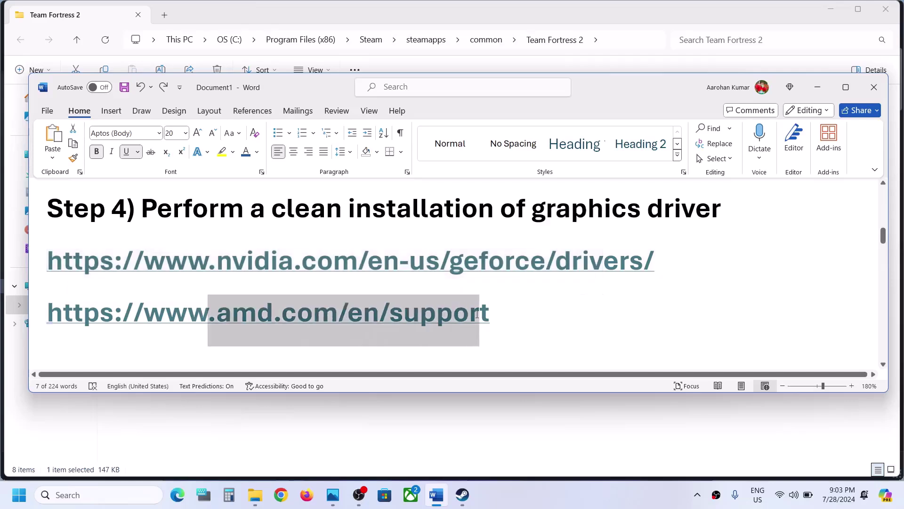
pyautogui.moveTo(390, 204); pyautogui.dragTo(48, 209)
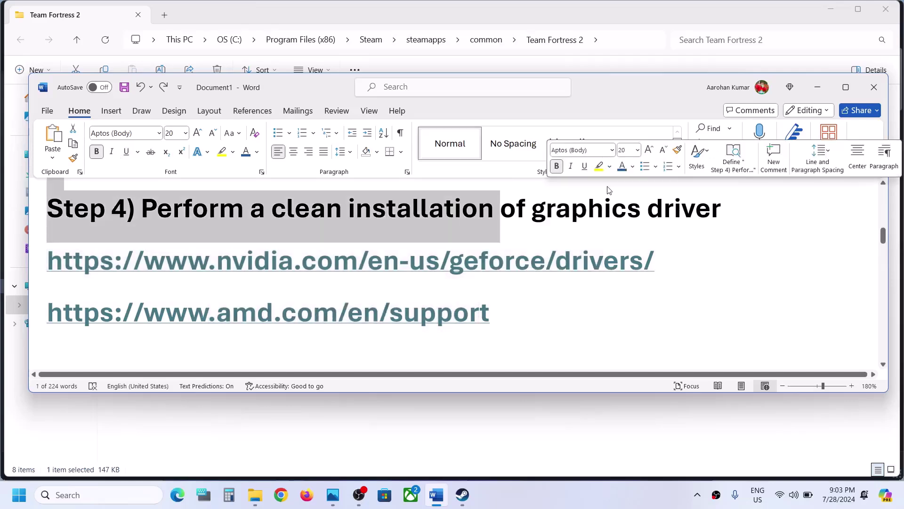
# Step: On NVIDIA's driver download page in Chrome, select GeForce, GeForce RTX 30 Series (Notebooks) and GeForce RTX 3050 Laptop GPU
pyautogui.click(590, 506)
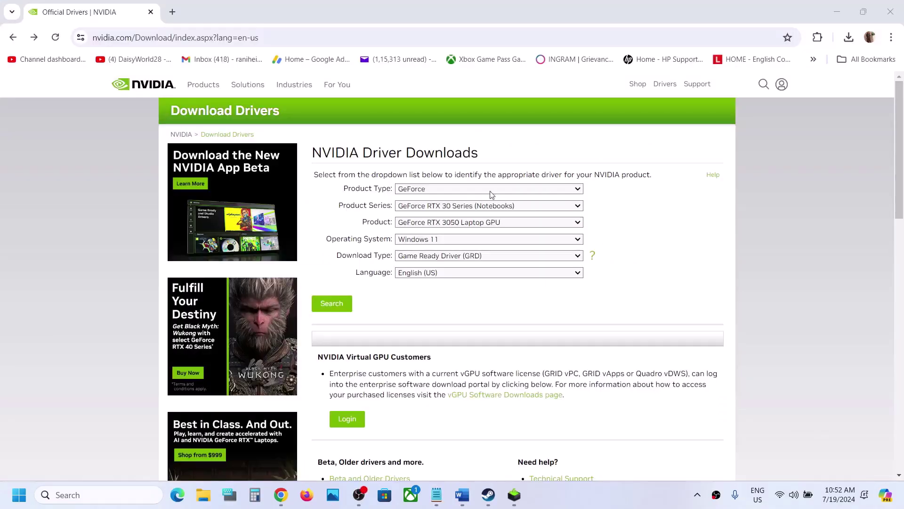
pyautogui.click(472, 190)
pyautogui.click(439, 200)
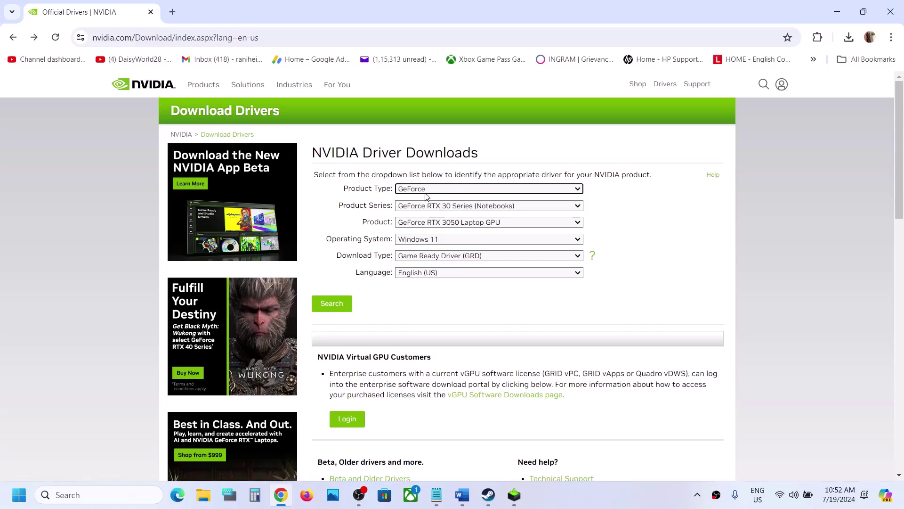
pyautogui.click(442, 210)
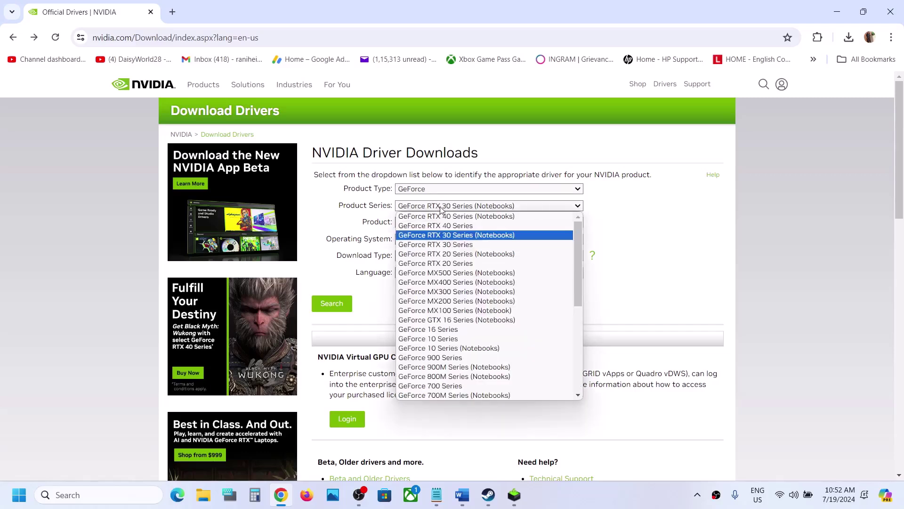
pyautogui.click(469, 236)
pyautogui.click(459, 222)
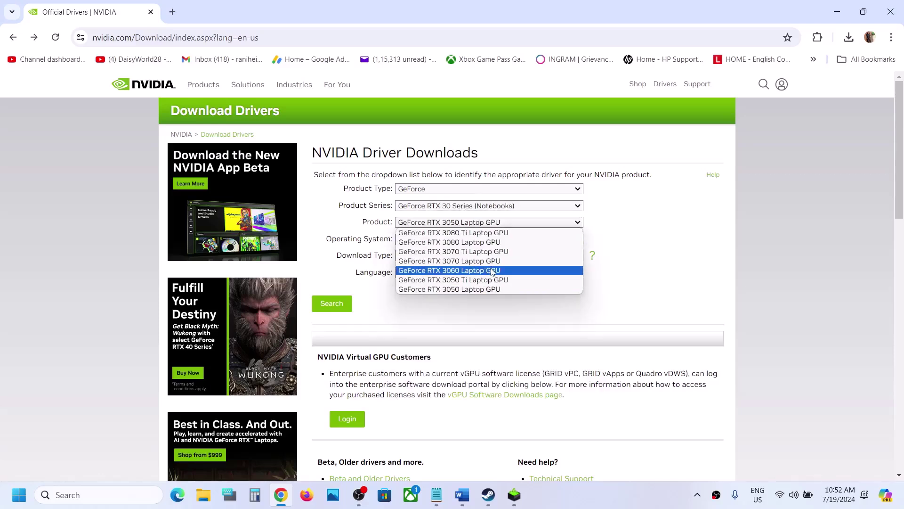
pyautogui.click(484, 289)
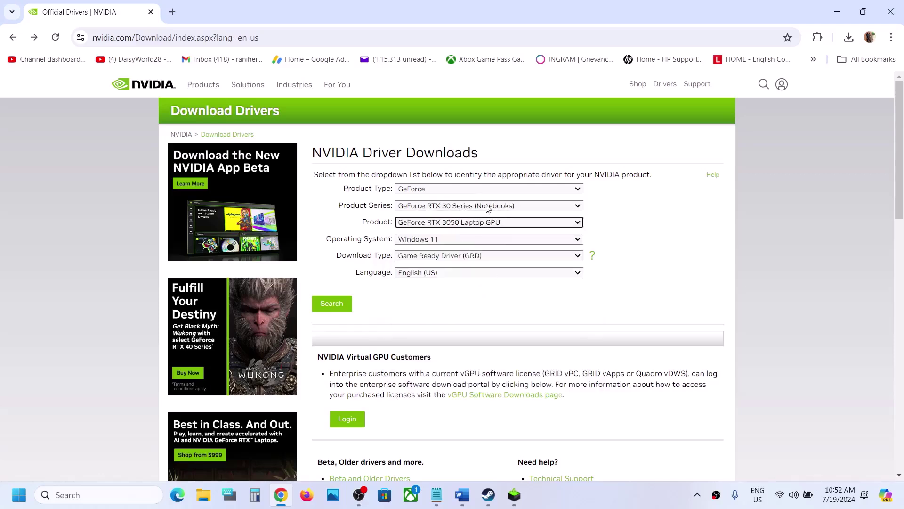
# Step: Set the driver's operating system to Windows 11 and search for the matching driver
pyautogui.click(439, 240)
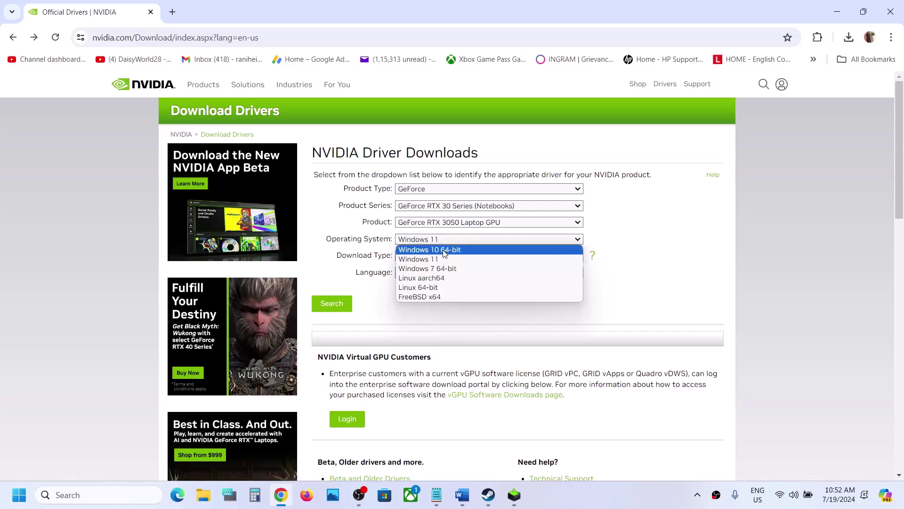
pyautogui.click(450, 259)
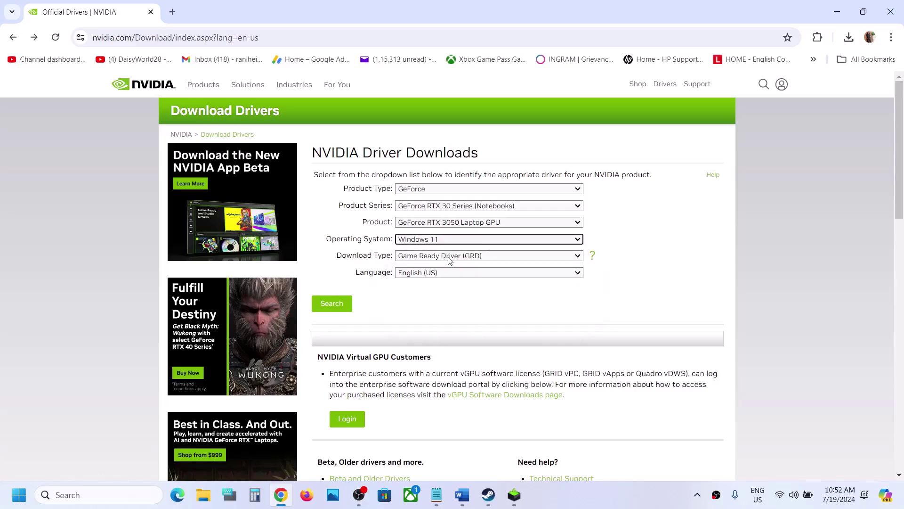
pyautogui.click(331, 303)
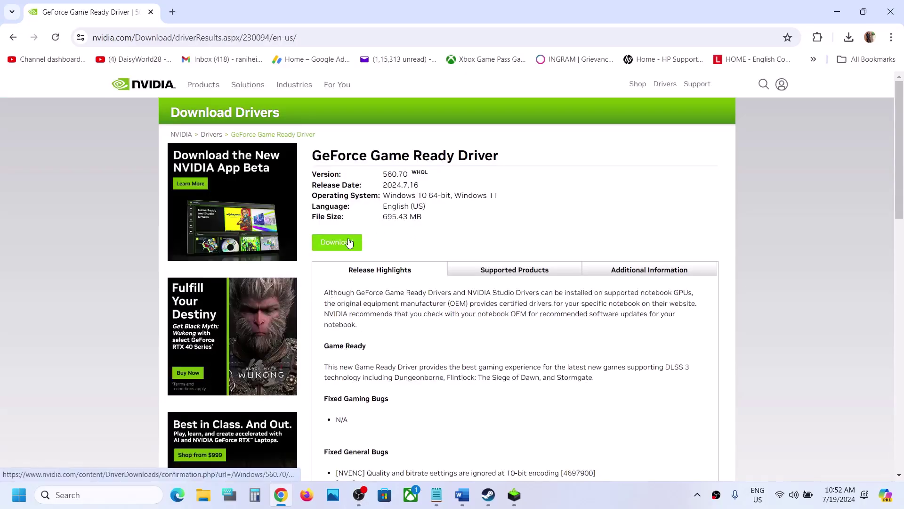
# Step: Download GeForce Game Ready Driver version 560.70 from NVIDIA's site and display the recent download history
pyautogui.click(349, 242)
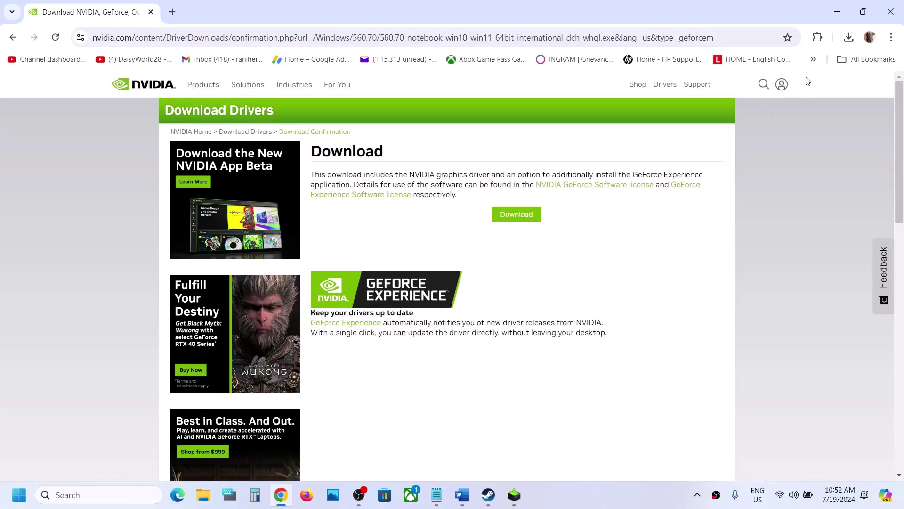
pyautogui.click(528, 214)
pyautogui.click(849, 38)
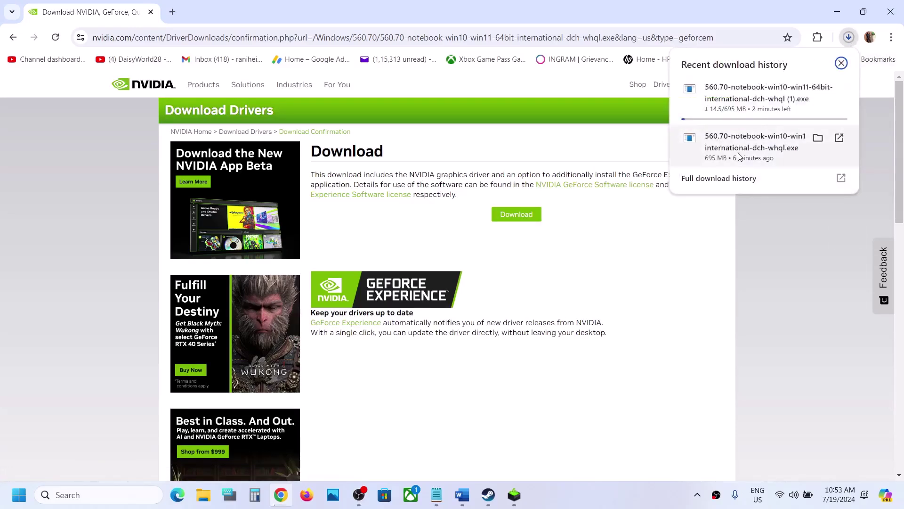
# Step: In the NVIDIA Installer, accept the license for the driver with GeForce Experience and start a custom installation with a clean installation enabled
pyautogui.click(513, 503)
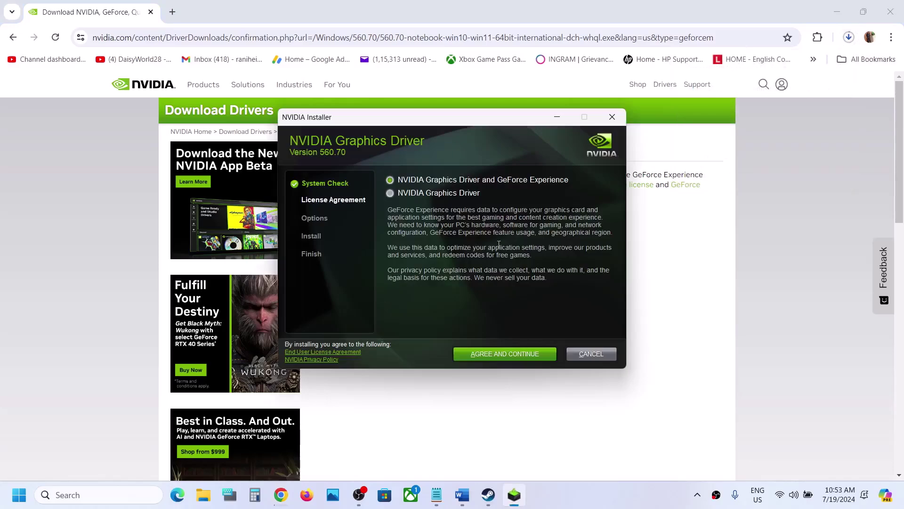
pyautogui.click(494, 353)
pyautogui.click(420, 249)
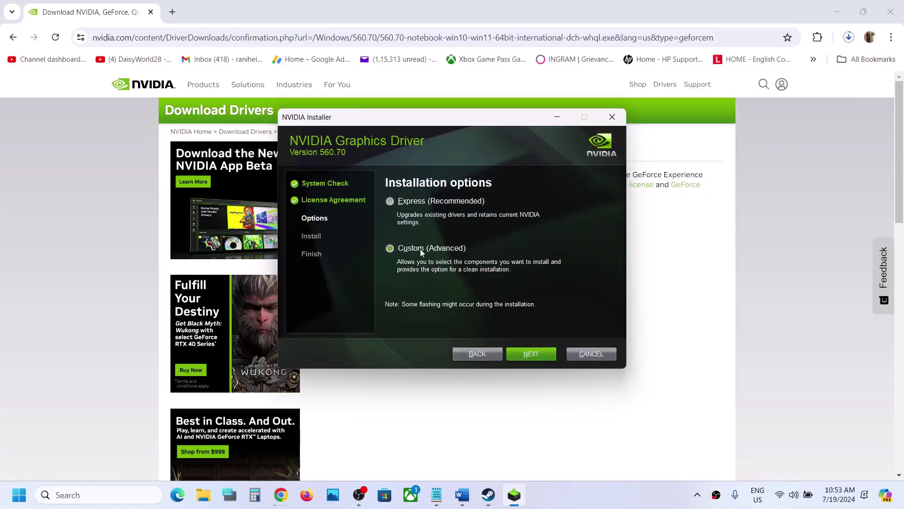
pyautogui.click(522, 355)
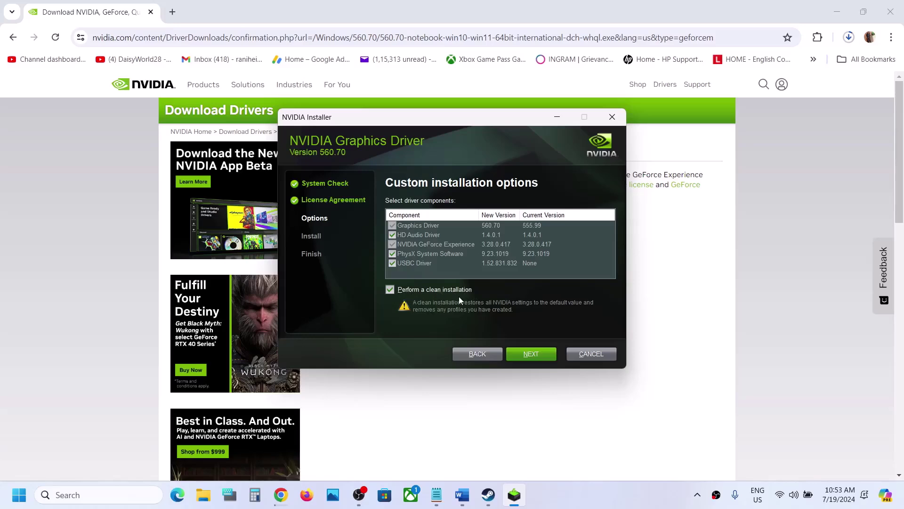
pyautogui.click(533, 355)
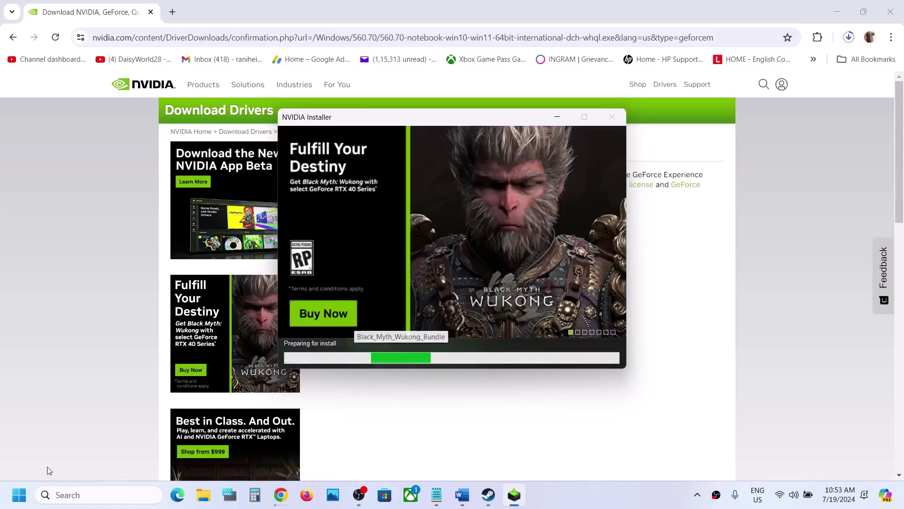
# Step: Bring up the Windows power options, where the computer can be restarted, and return to Steam
pyautogui.press('super')
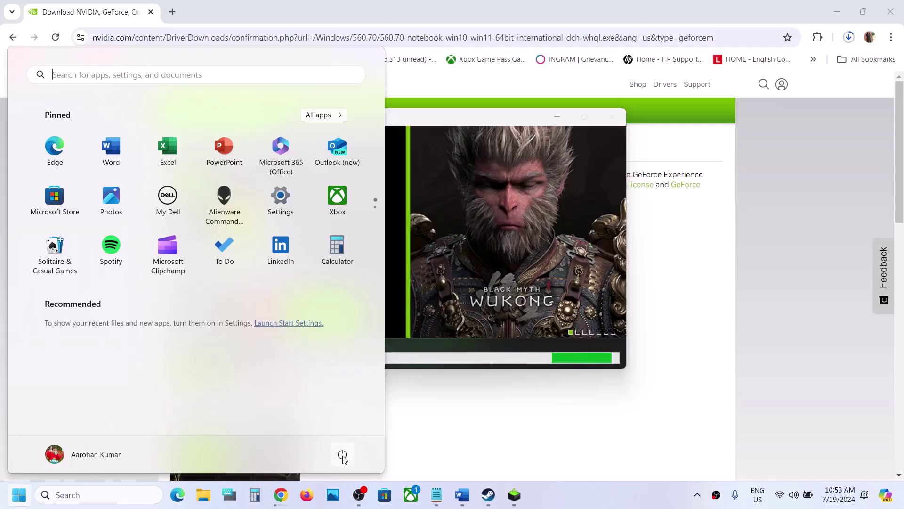
pyautogui.click(342, 455)
pyautogui.click(593, 500)
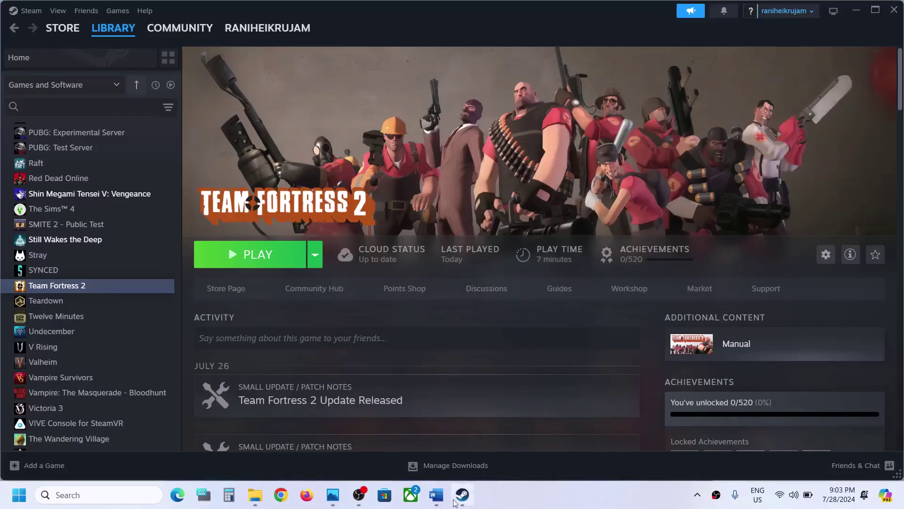
# Step: Copy the word "graphics" from Step 5 in the Word document, search Windows for it and open Graphics settings
pyautogui.click(436, 495)
pyautogui.scroll(-3, 381, 332)
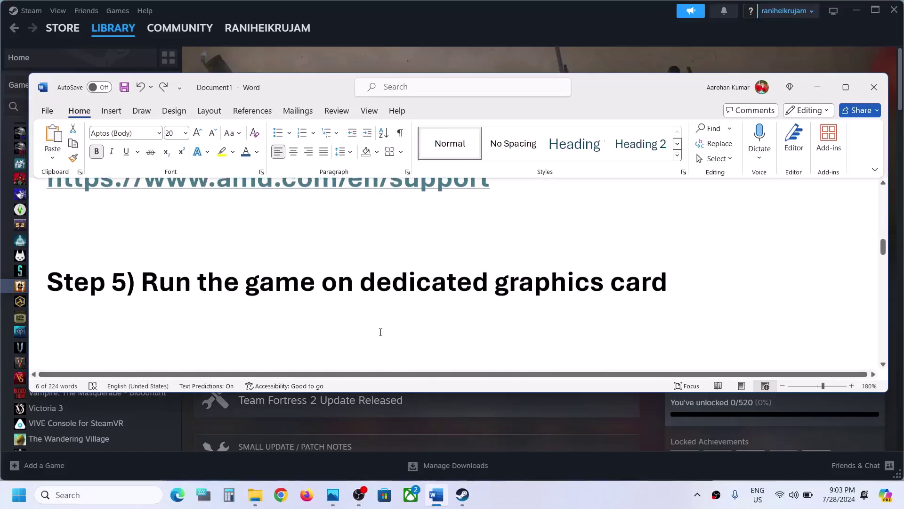
pyautogui.doubleClick(547, 272)
pyautogui.hotkey('ctrl', 'c')
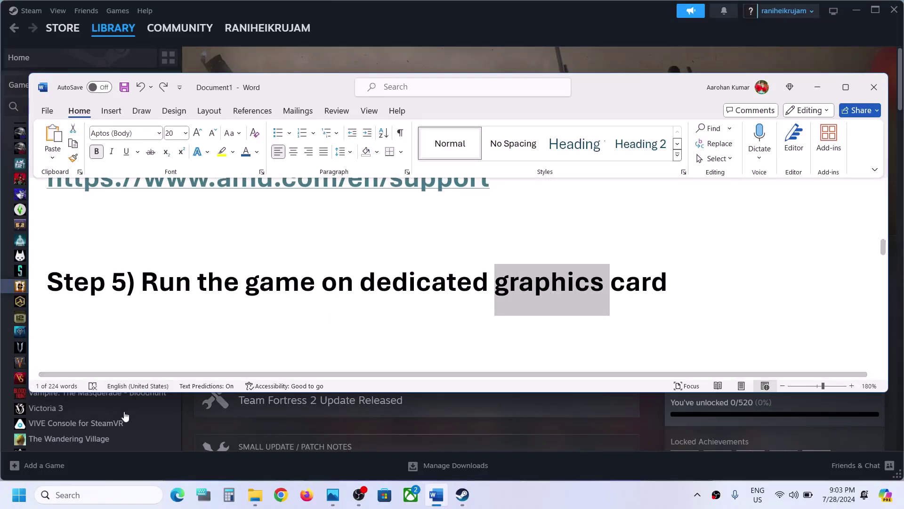
pyautogui.click(77, 495)
pyautogui.hotkey('ctrl', 'v')
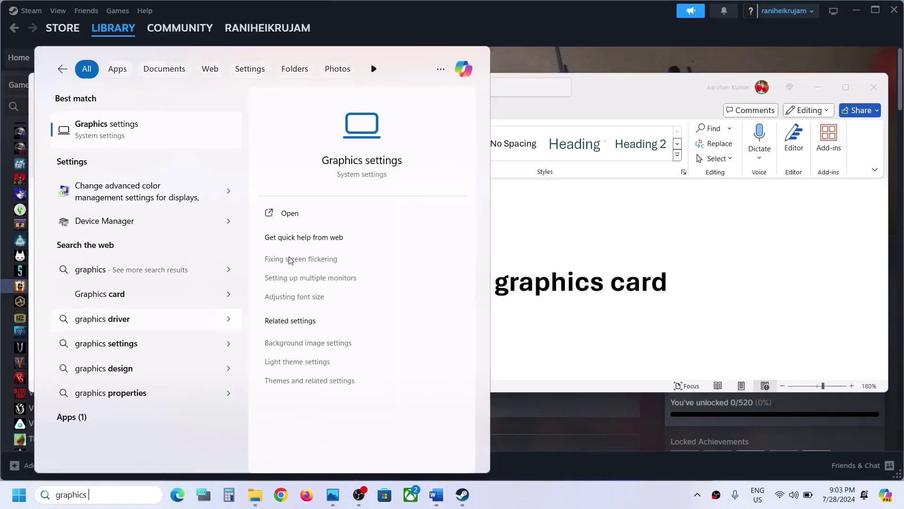
pyautogui.click(103, 125)
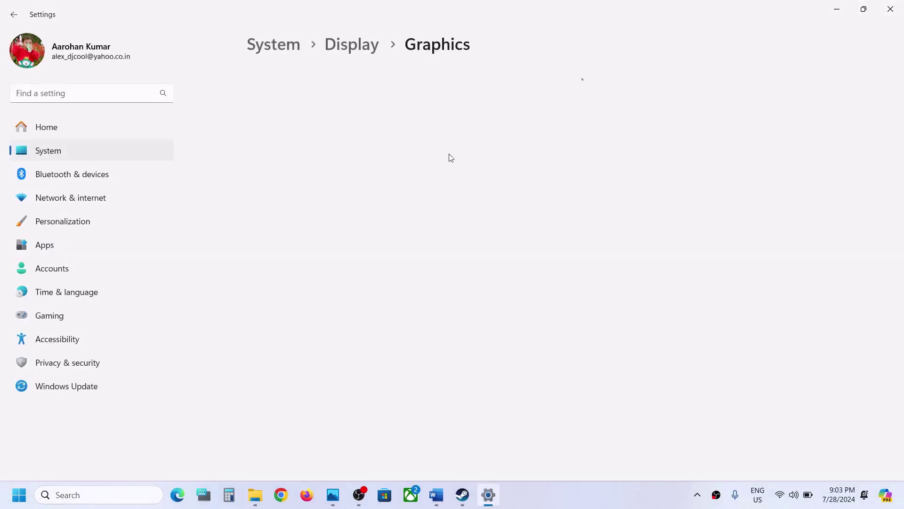
# Step: Add the tf application from the Team Fortress 2 folder in steamapps\common to the custom graphics options list
pyautogui.click(273, 212)
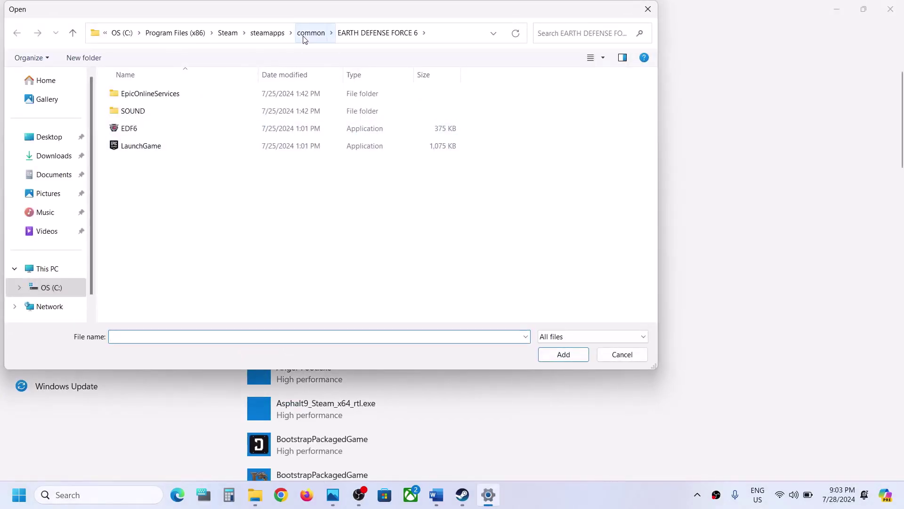
pyautogui.click(309, 32)
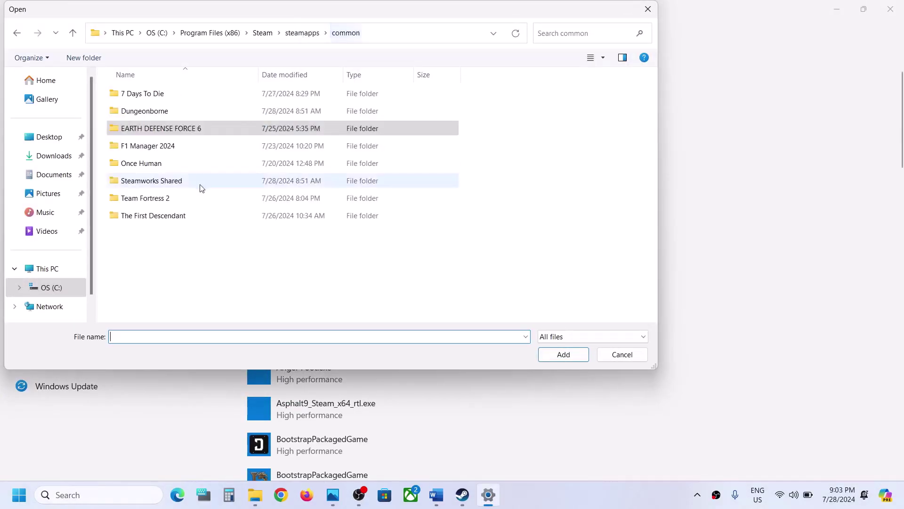
pyautogui.doubleClick(162, 199)
pyautogui.click(126, 163)
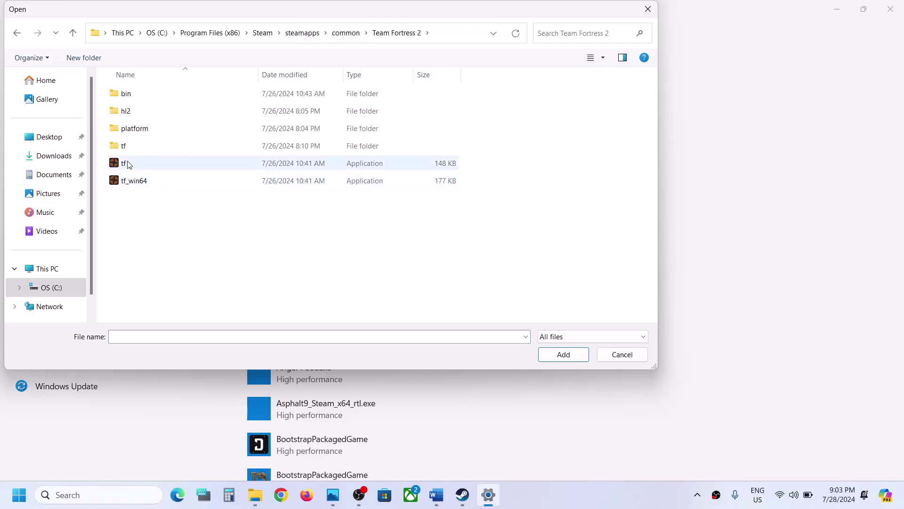
pyautogui.click(565, 354)
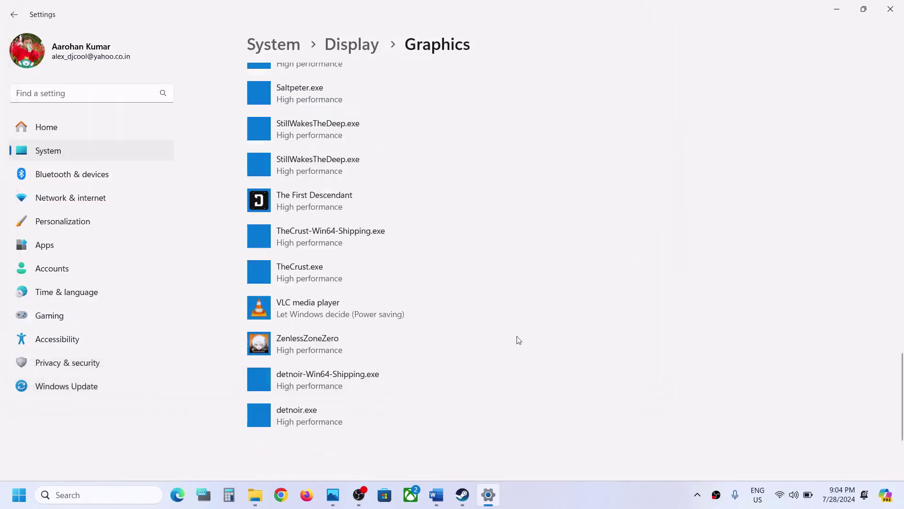
# Step: Set the graphics preference of tf to High performance and save it
pyautogui.click(433, 368)
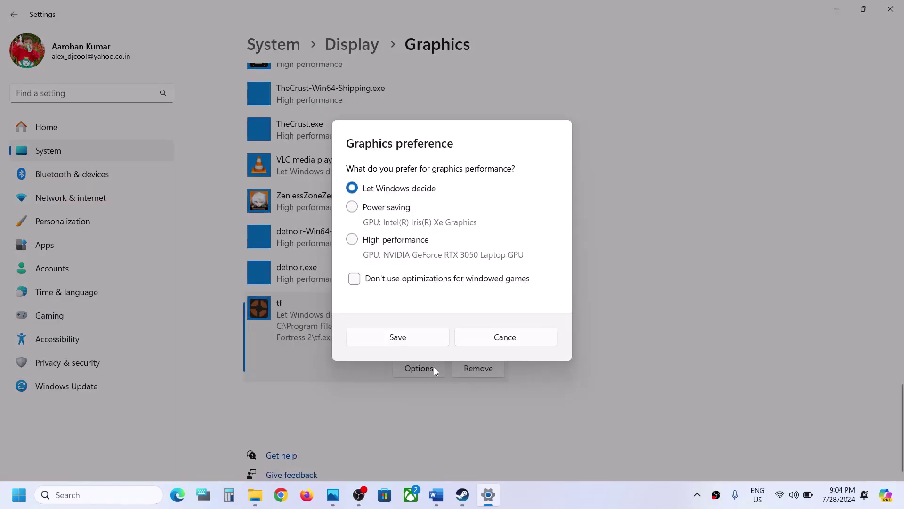
pyautogui.click(377, 241)
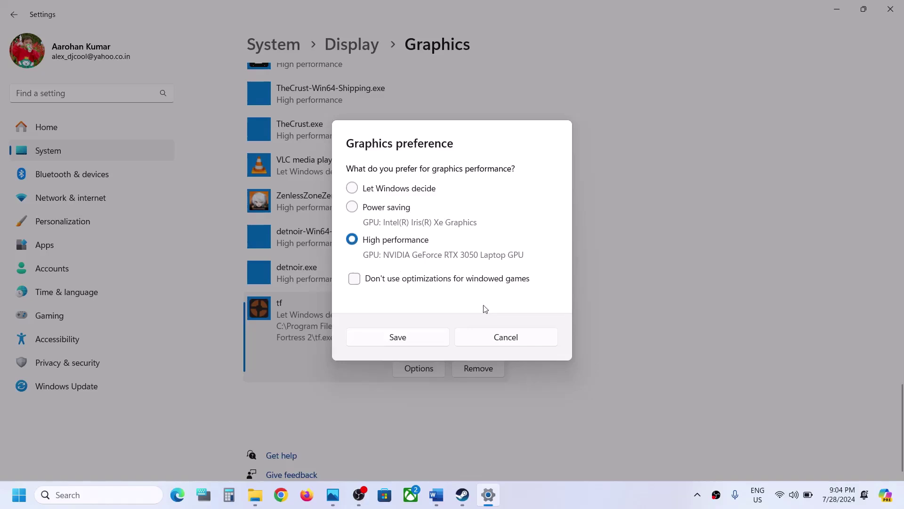
pyautogui.click(426, 338)
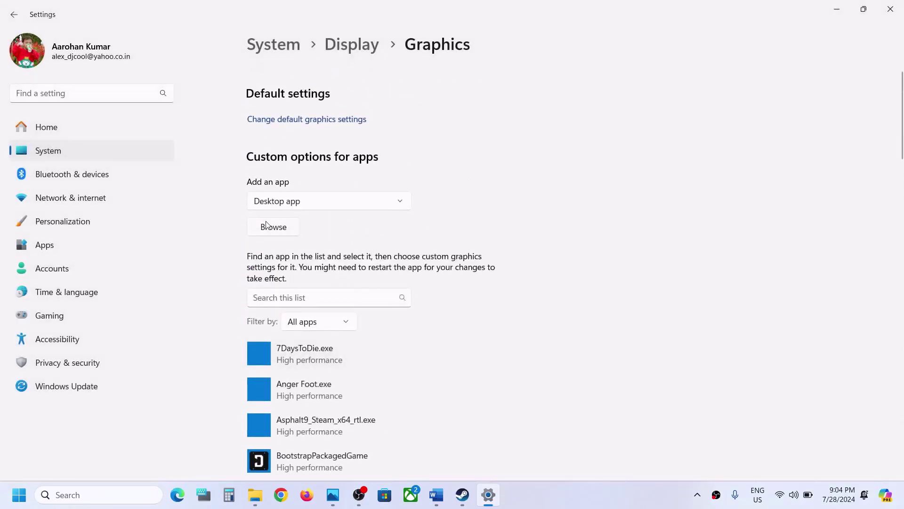
# Step: Add the tf_win64 application from the Team Fortress 2 folder to the custom graphics options list
pyautogui.click(266, 225)
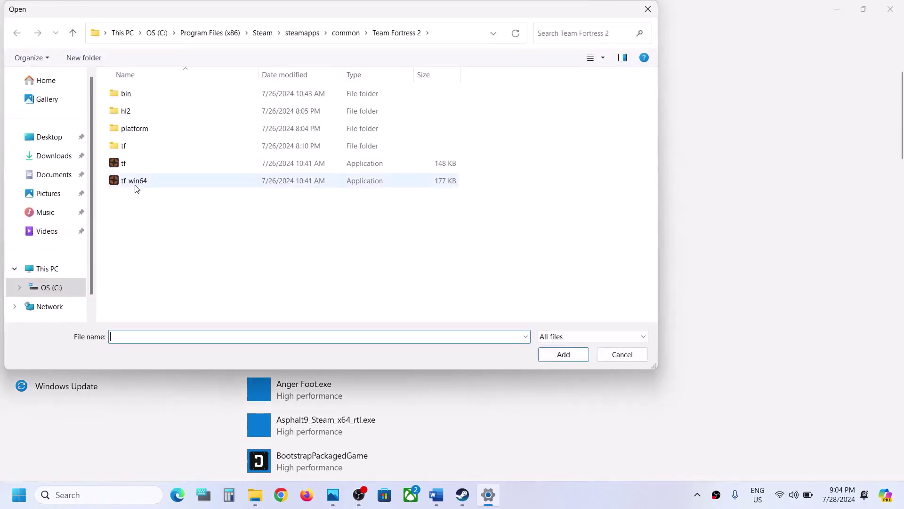
pyautogui.click(135, 185)
pyautogui.click(560, 353)
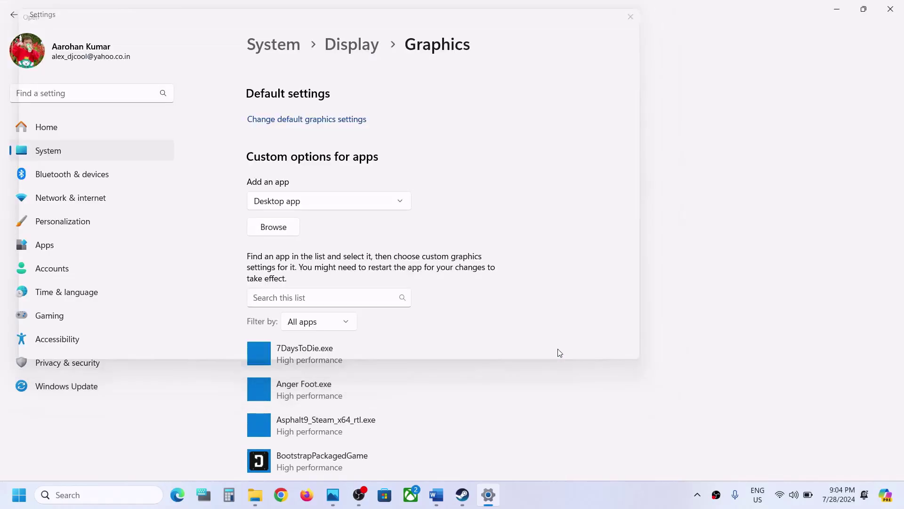
# Step: Save High performance as the graphics preference of tf_win64 and close Settings
pyautogui.click(426, 370)
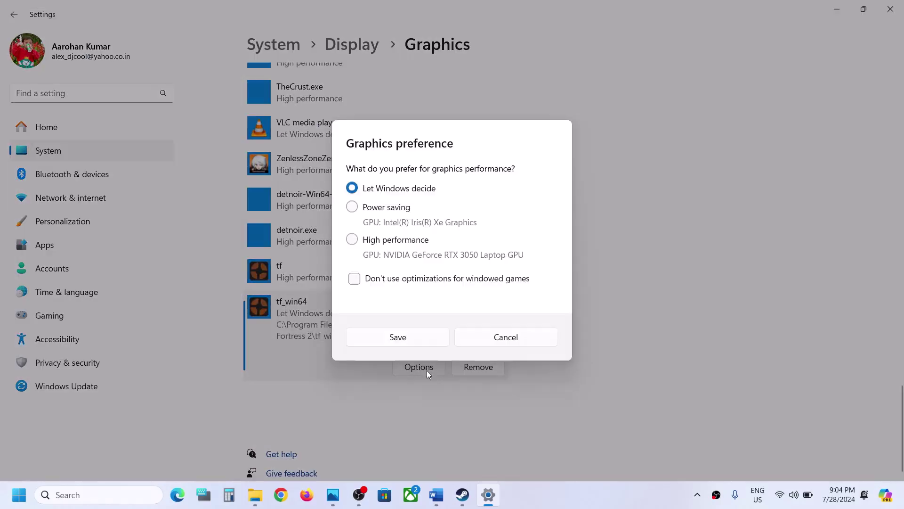
pyautogui.click(368, 238)
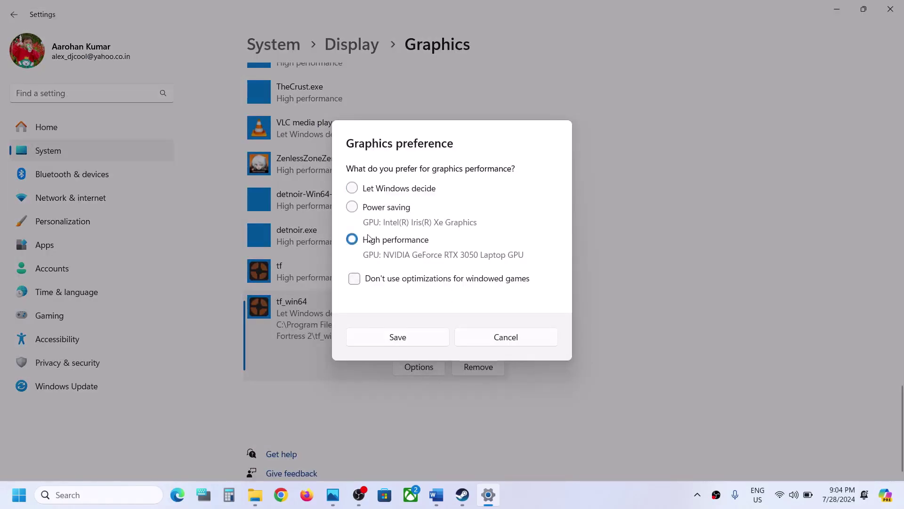
pyautogui.click(398, 337)
pyautogui.click(897, 10)
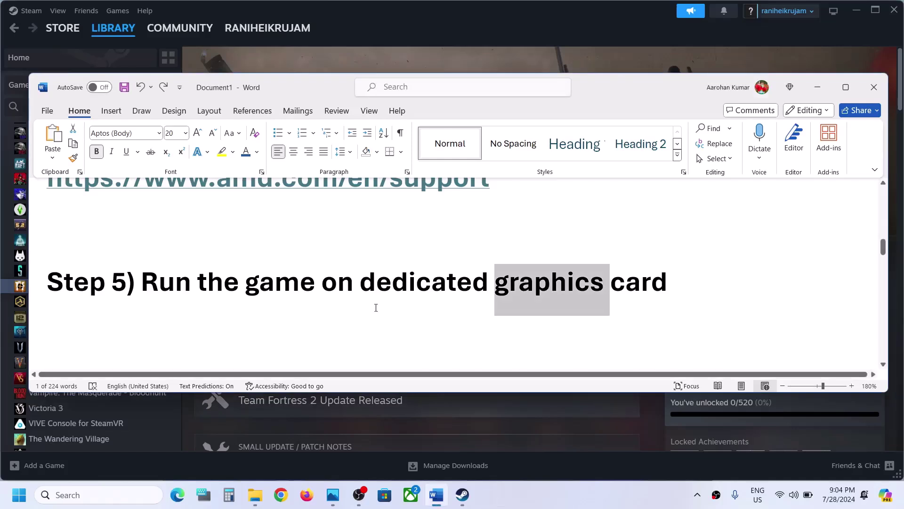
# Step: Go to Step 6 in the Word document, highlight "Verify the game files" and return to Steam
pyautogui.scroll(-3, 376, 306)
pyautogui.moveTo(141, 287); pyautogui.dragTo(414, 289)
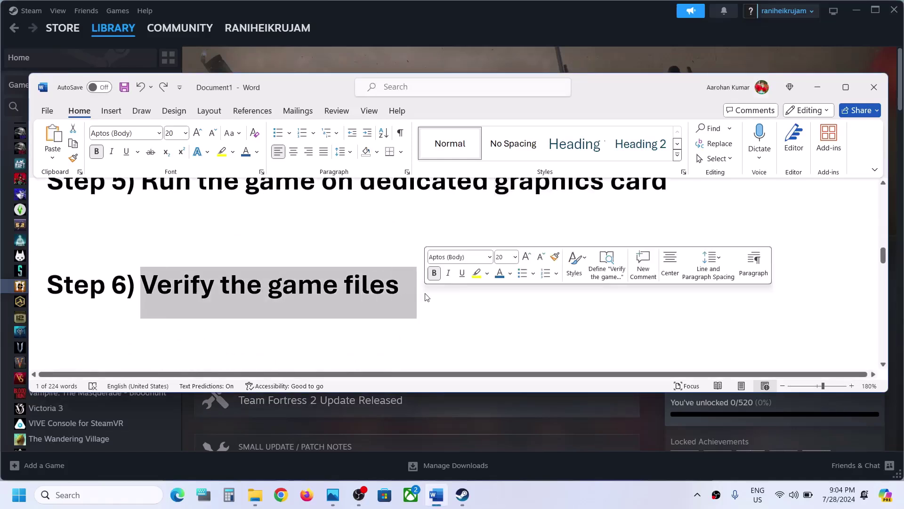
pyautogui.click(436, 13)
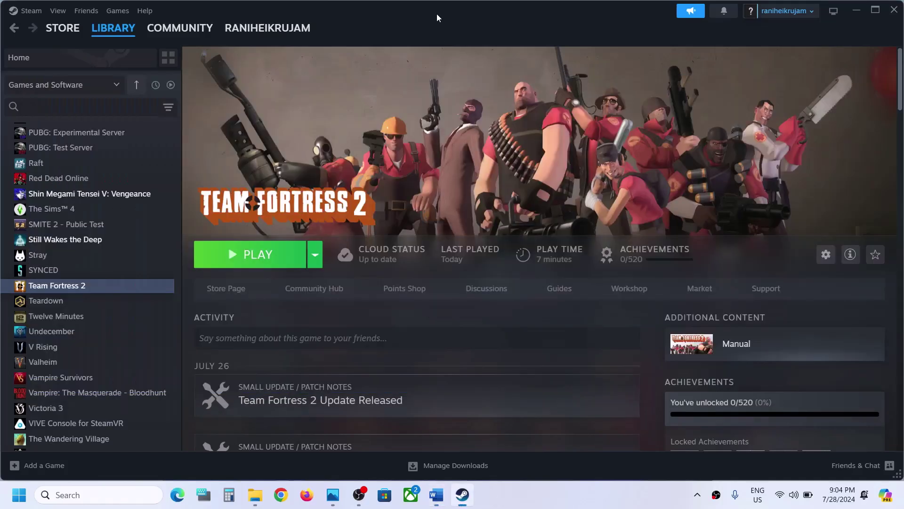
# Step: Start verifying the integrity of Team Fortress 2's installed files from its Steam properties, and close the properties window
pyautogui.rightClick(46, 287)
pyautogui.click(79, 380)
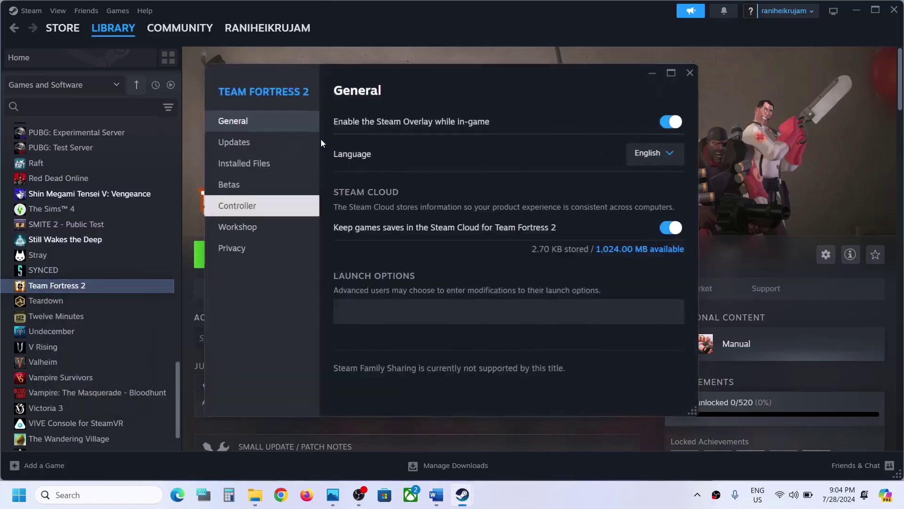
pyautogui.click(267, 173)
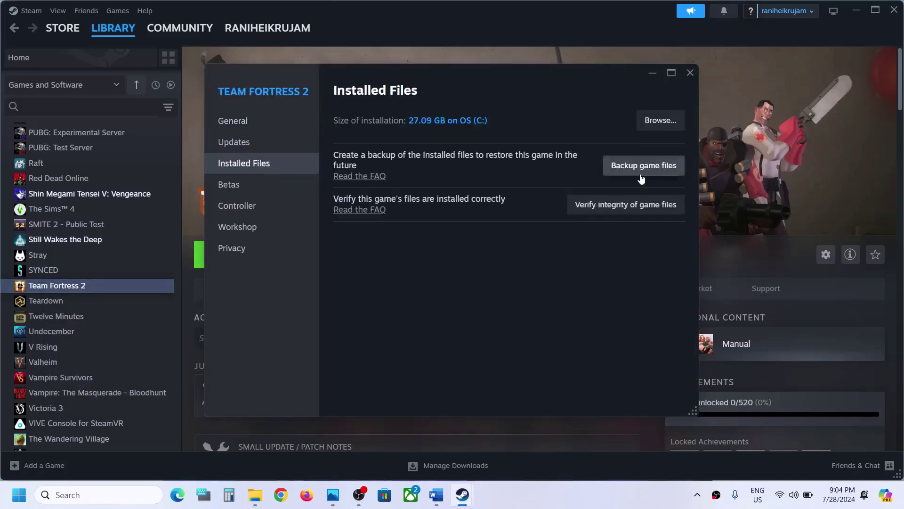
pyautogui.click(631, 206)
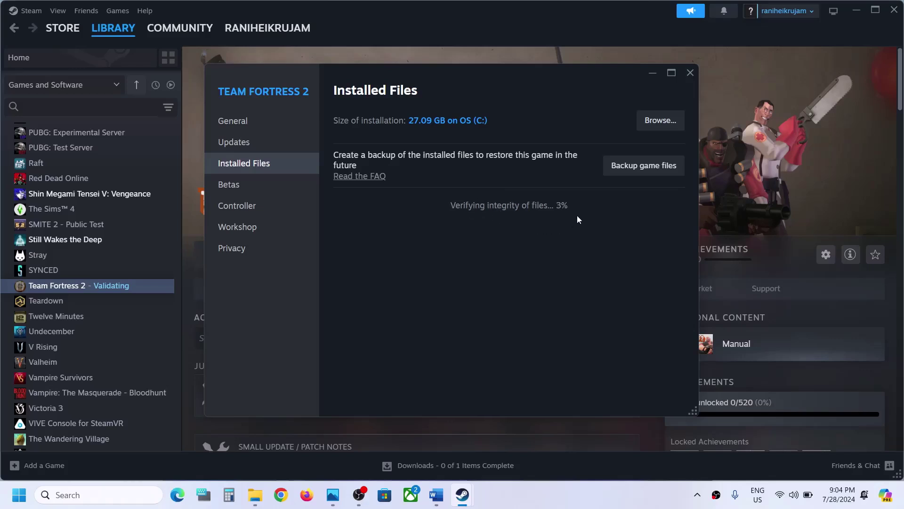
pyautogui.click(711, 197)
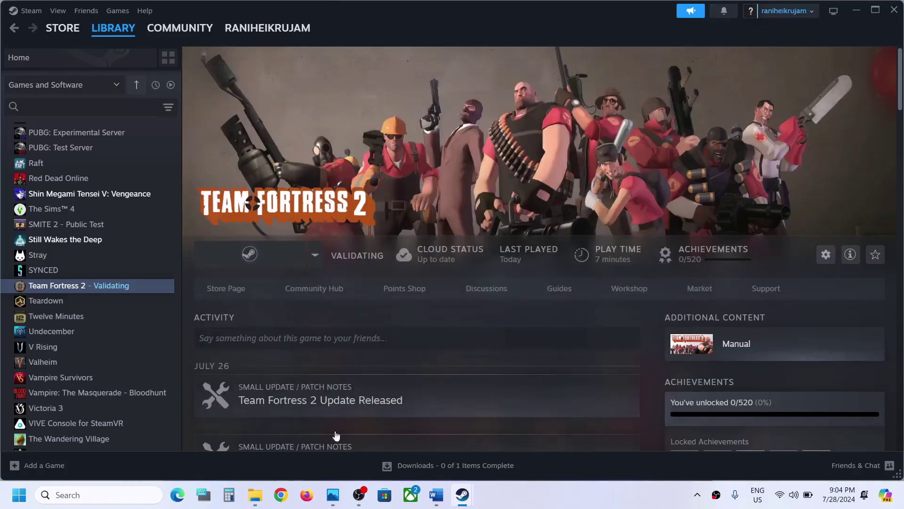
# Step: Go to Step 7 in the Word document and copy the Microsoft link for installing the Visual C++ files
pyautogui.click(436, 494)
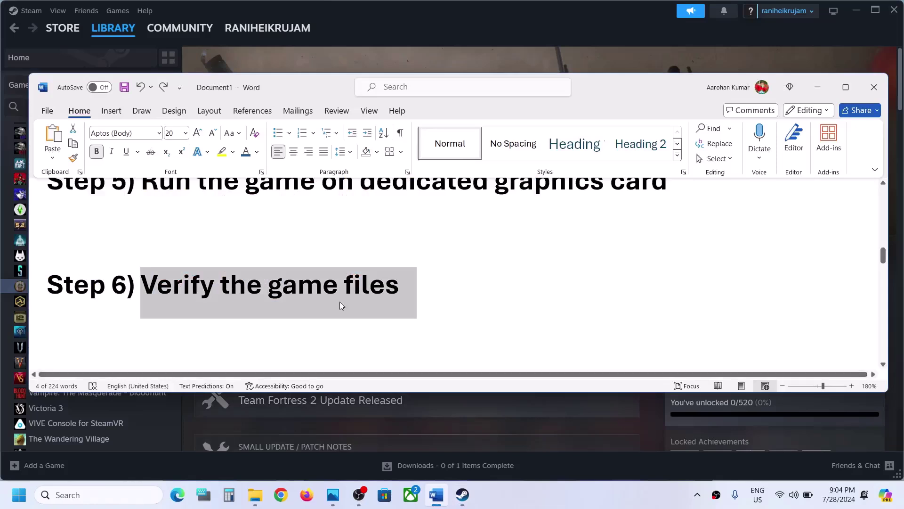
pyautogui.scroll(-5, 342, 306)
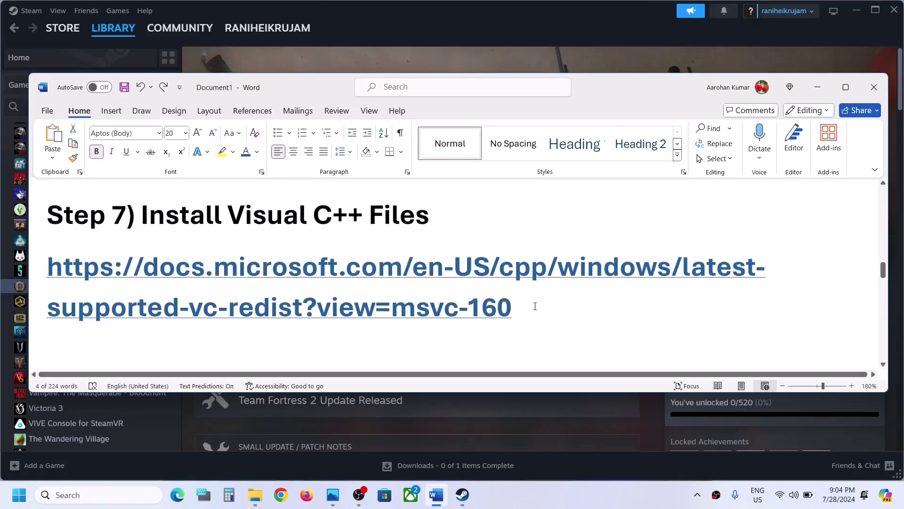
pyautogui.moveTo(535, 306); pyautogui.dragTo(46, 266)
pyautogui.hotkey('ctrl', 'c')
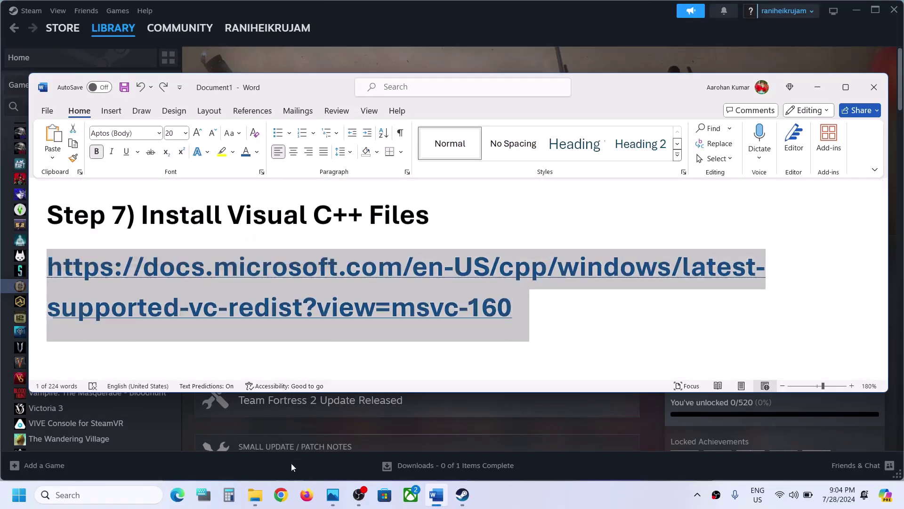
# Step: Open the copied Visual C++ Redistributable link in Chrome and go to the Visual Studio 2015, 2017, 2019, and 2022 section
pyautogui.click(281, 494)
pyautogui.hotkey('ctrl', 'v')
pyautogui.press('Return')
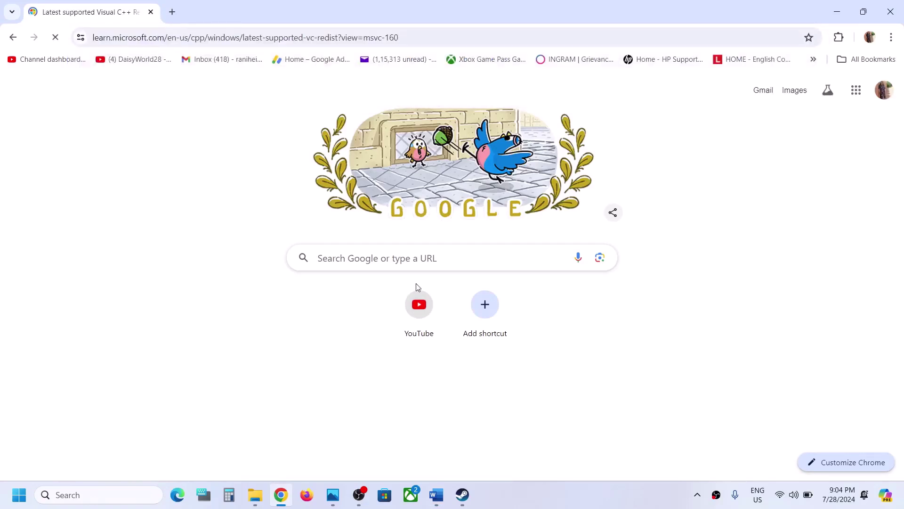
pyautogui.scroll(-5, 417, 287)
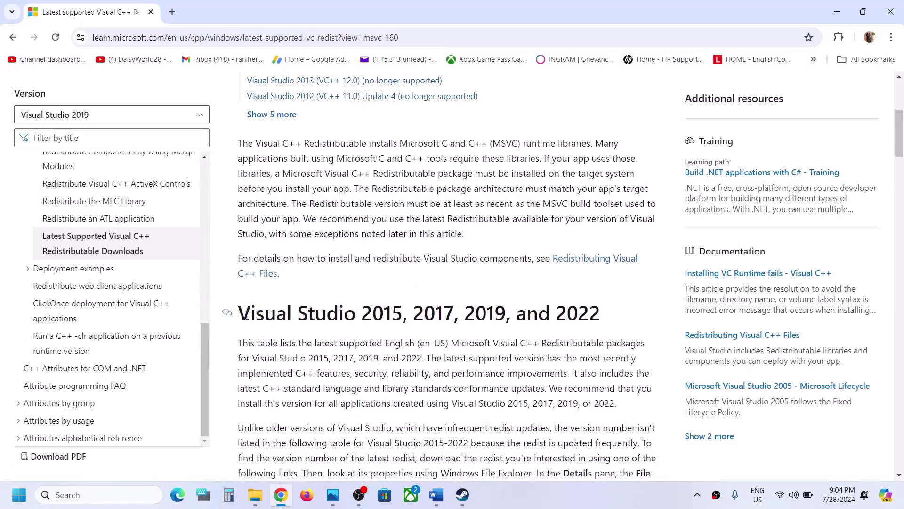
# Step: Highlight the Visual Studio 2015, 2017, 2019, and 2022 heading, download the X86 redistributable, and mark the X64 row
pyautogui.moveTo(247, 316); pyautogui.dragTo(568, 314)
pyautogui.scroll(-4, 363, 352)
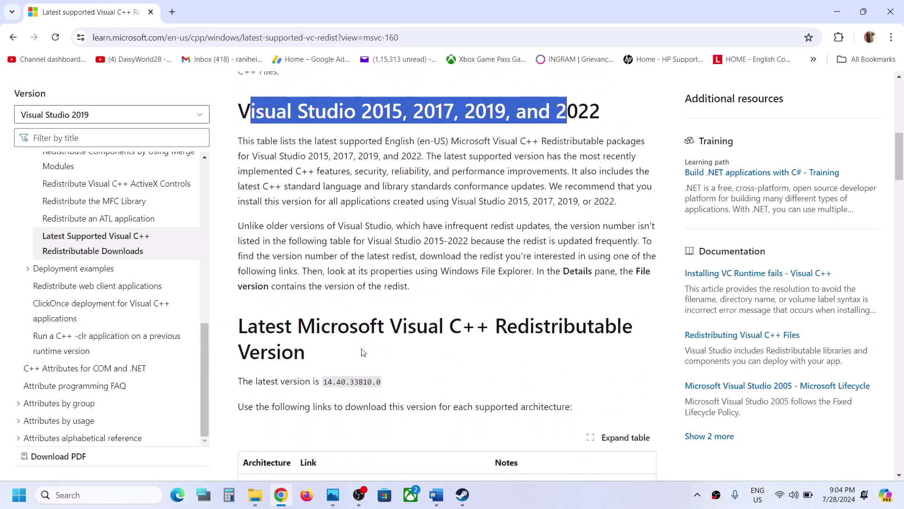
pyautogui.scroll(-4, 363, 352)
pyautogui.doubleClick(253, 318)
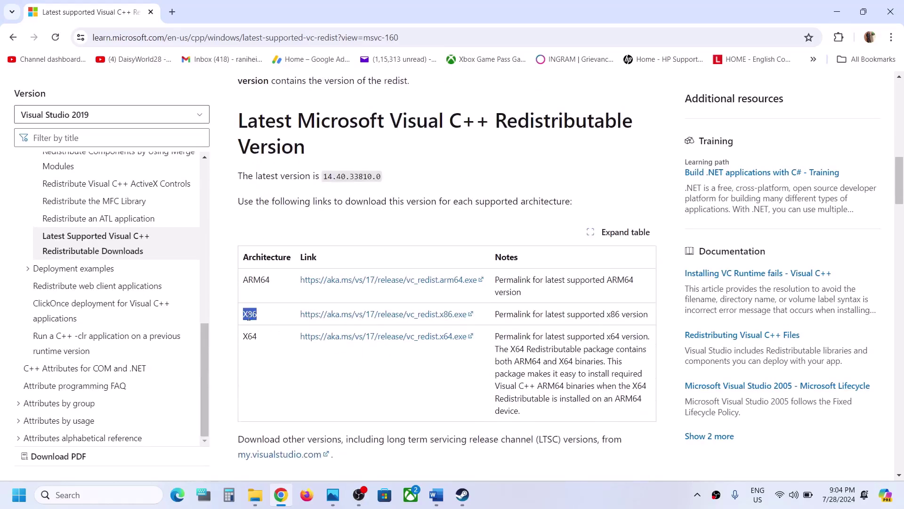
pyautogui.click(344, 315)
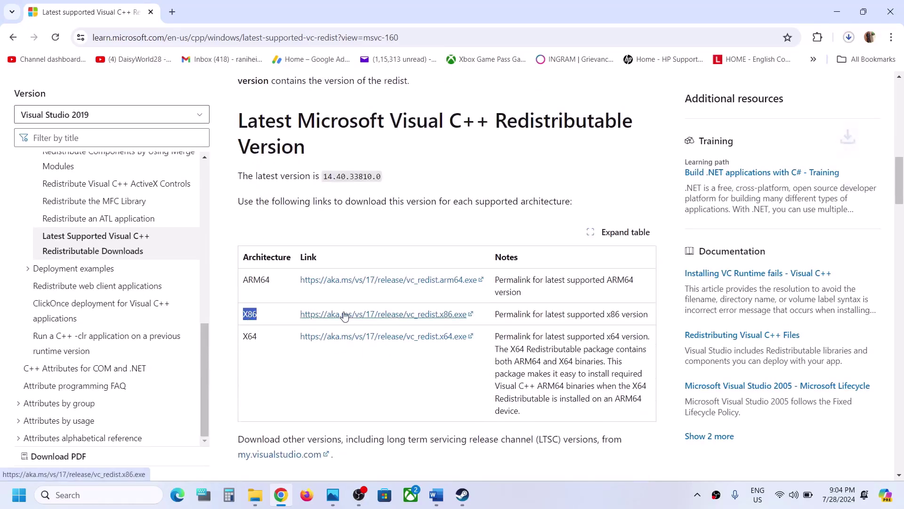
pyautogui.click(253, 339)
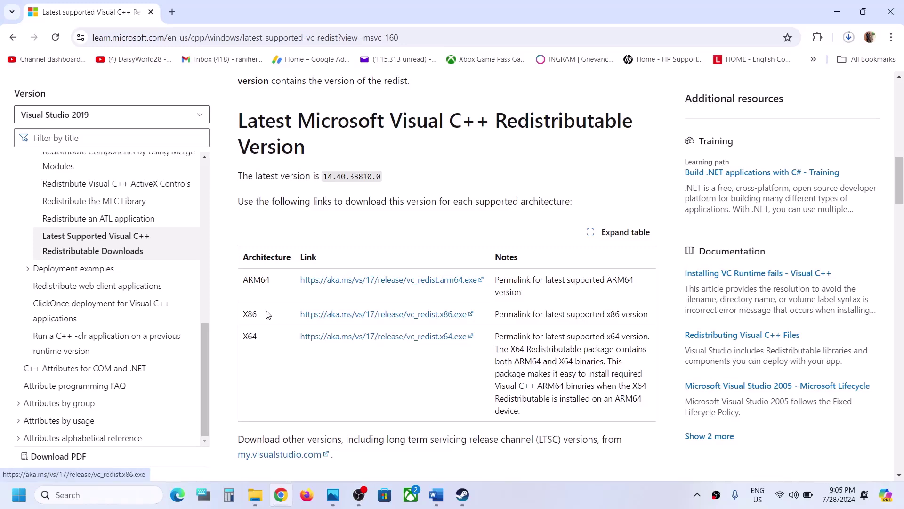
pyautogui.moveTo(243, 319); pyautogui.dragTo(276, 332)
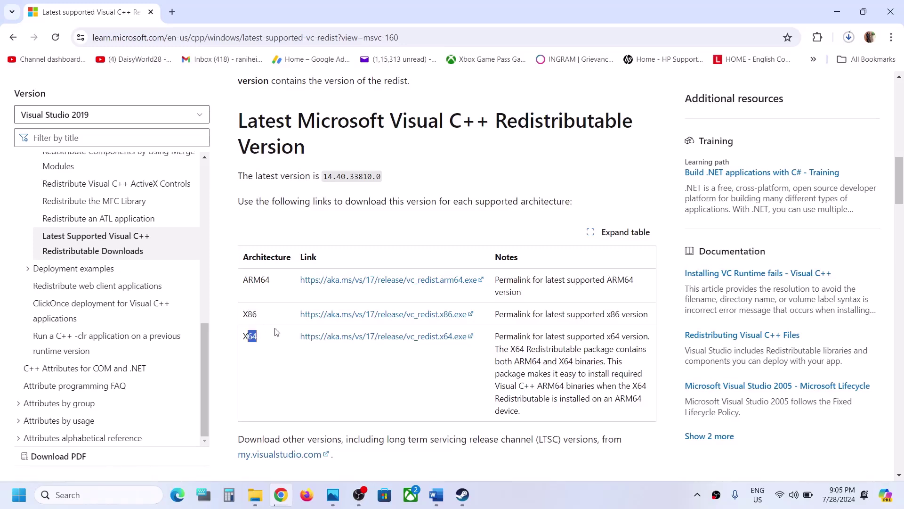
# Step: Show the computer's power options for restarting from Start, and close them without restarting
pyautogui.click(16, 494)
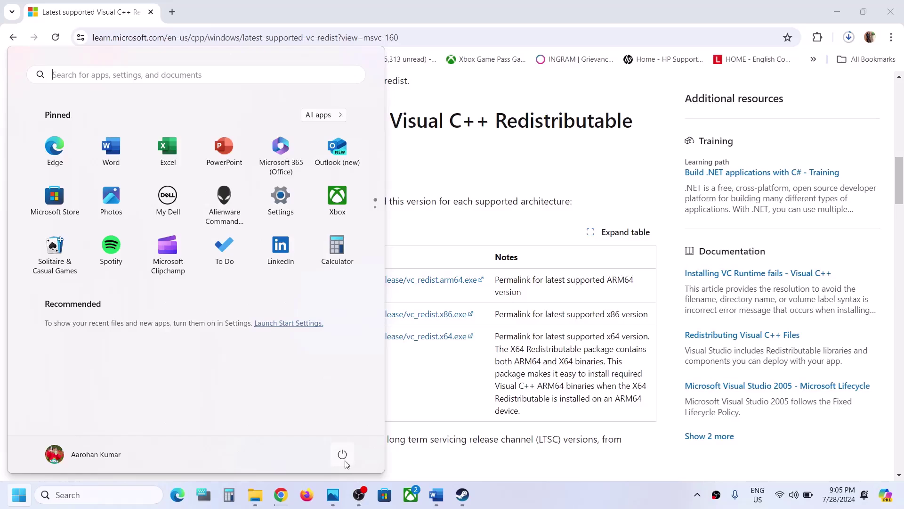
pyautogui.click(343, 455)
pyautogui.press('Escape')
# Step: Return to the Word document by way of Steam, go to Step 8 and highlight "Update your Windows"
pyautogui.moveTo(462, 494)
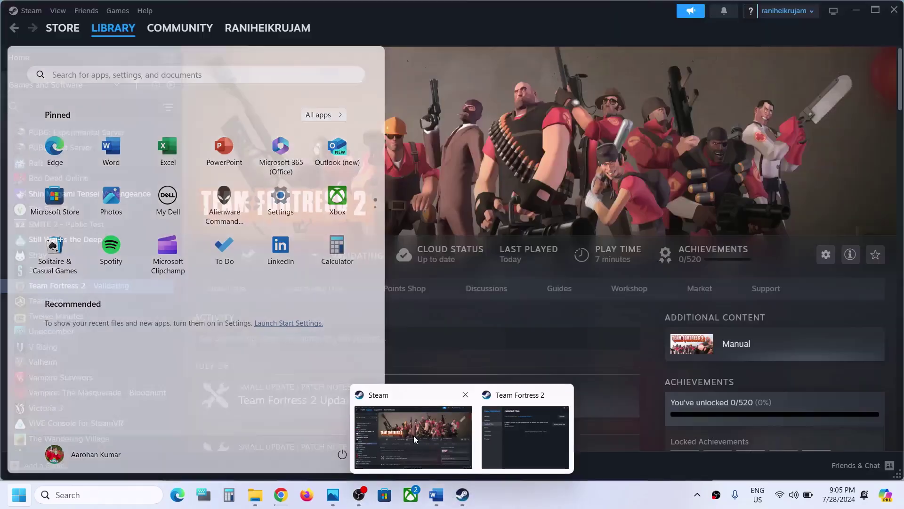
pyautogui.click(413, 439)
pyautogui.click(436, 494)
pyautogui.scroll(-1, 309, 315)
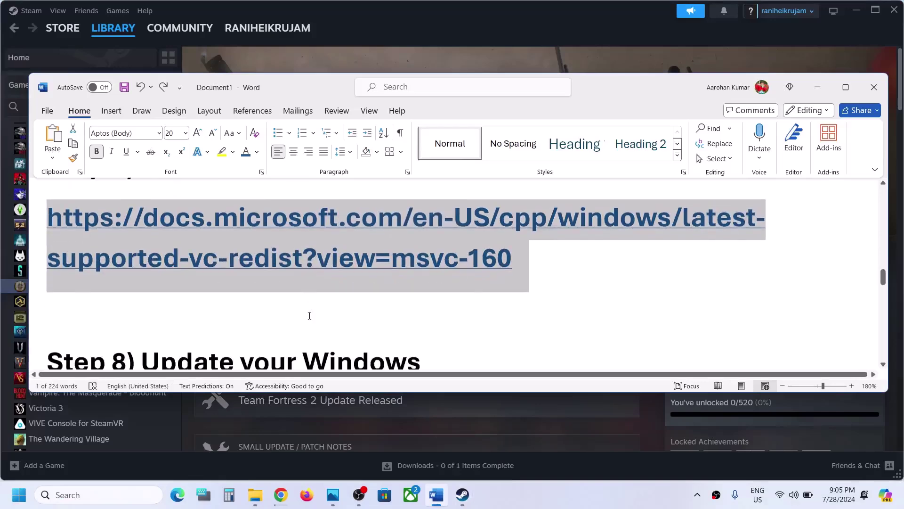
pyautogui.scroll(-2, 309, 315)
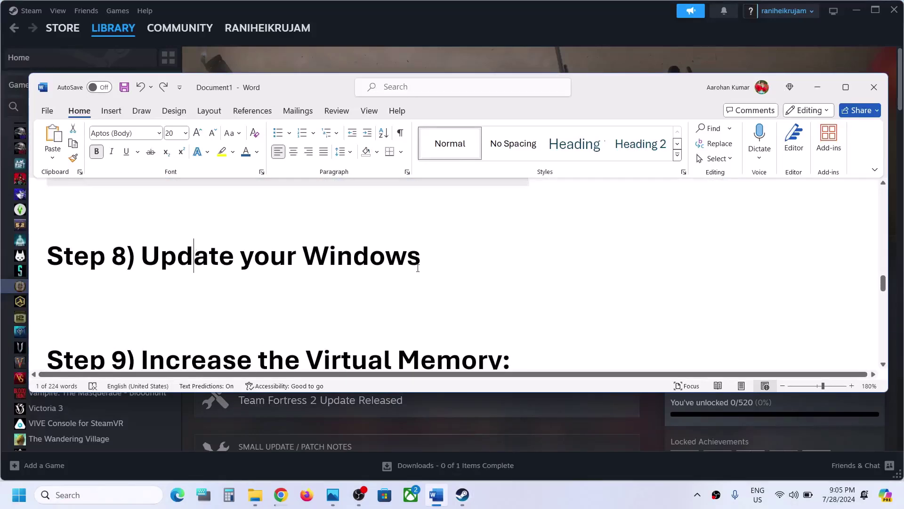
pyautogui.moveTo(418, 268); pyautogui.dragTo(437, 265)
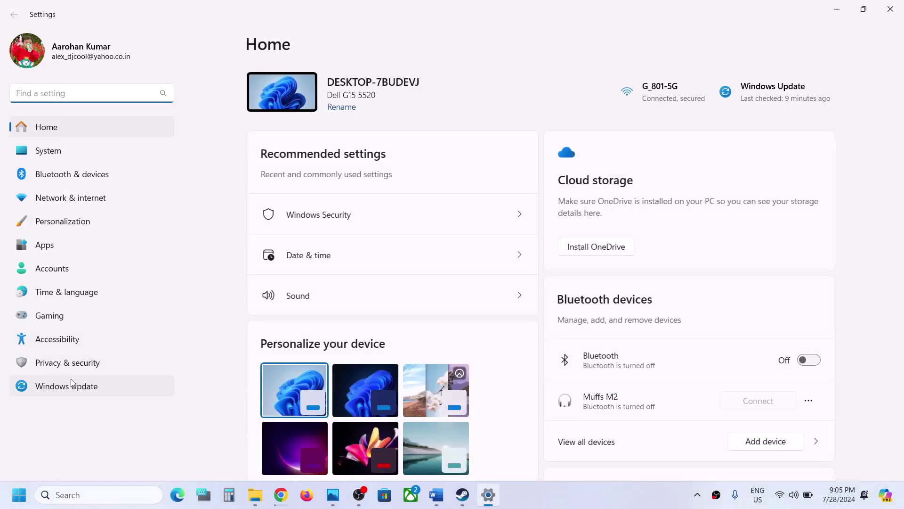
# Step: Check for Windows updates in the Settings app and show the Restart power option
pyautogui.click(72, 384)
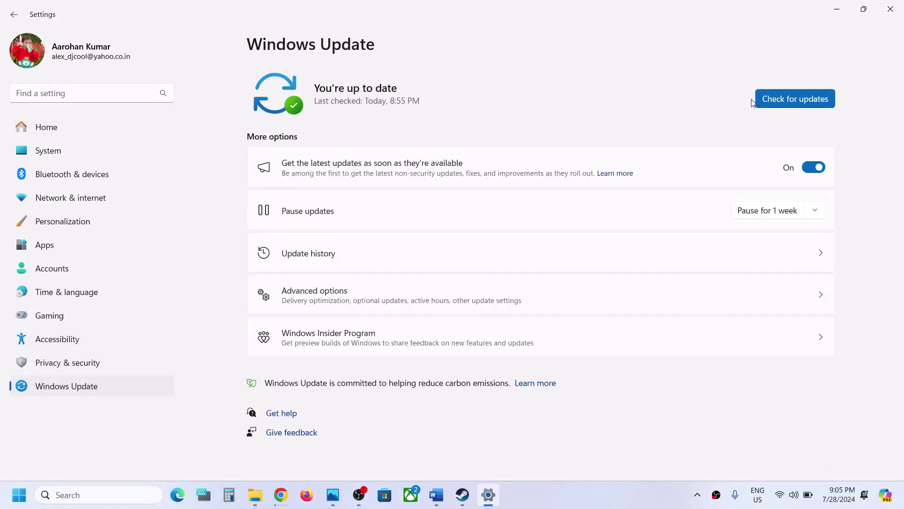
pyautogui.click(776, 94)
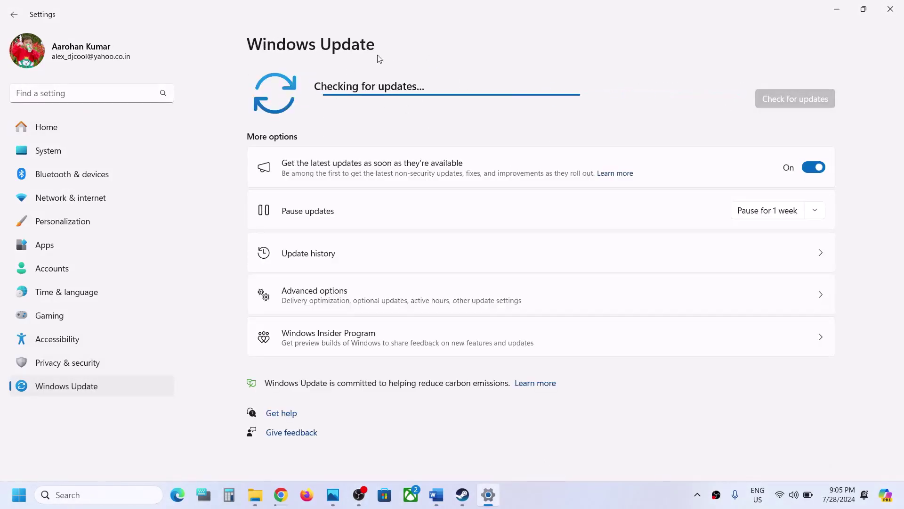
pyautogui.click(17, 500)
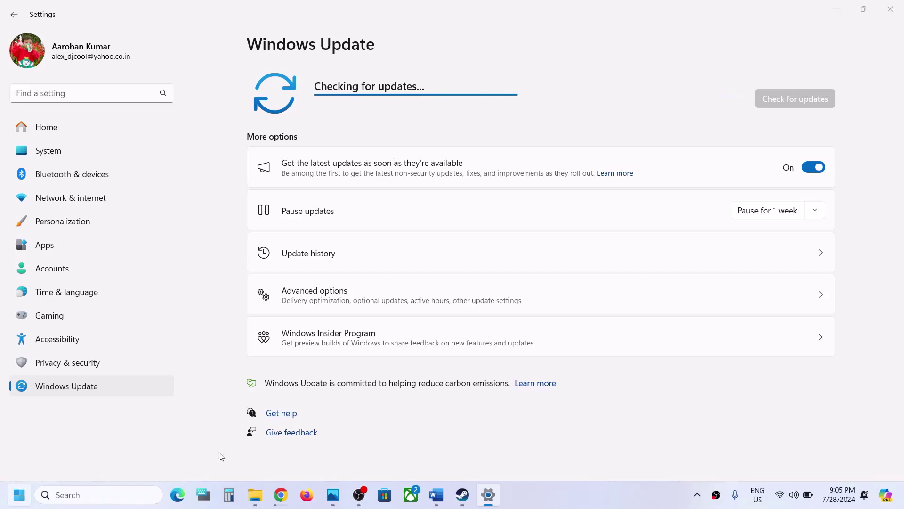
pyautogui.click(342, 454)
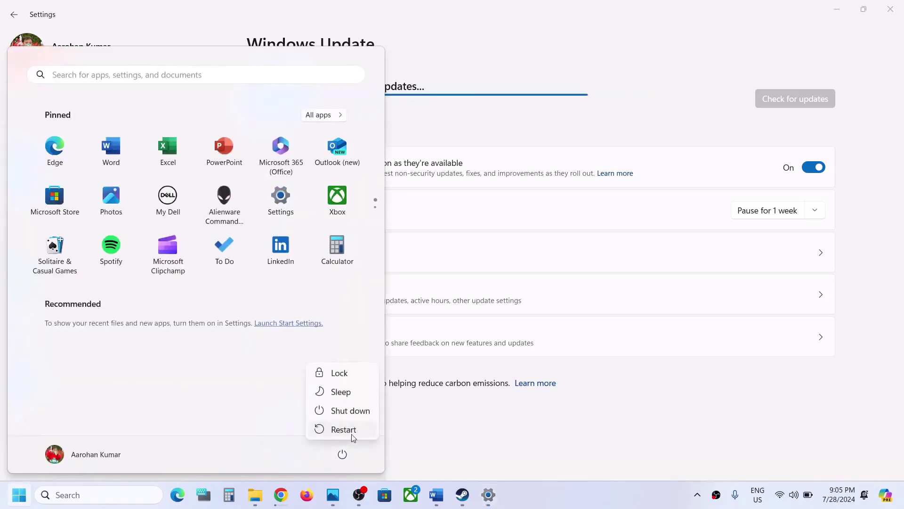
# Step: Switch back through Steam to the Word document, go to Step 9 and highlight "Increase the Virtual Memory:"
pyautogui.click(455, 498)
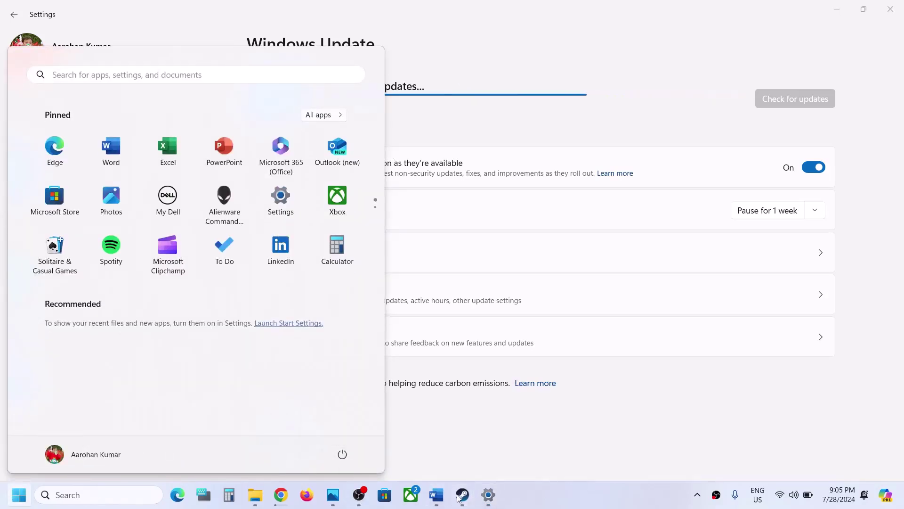
pyautogui.moveTo(457, 498)
pyautogui.moveTo(428, 459)
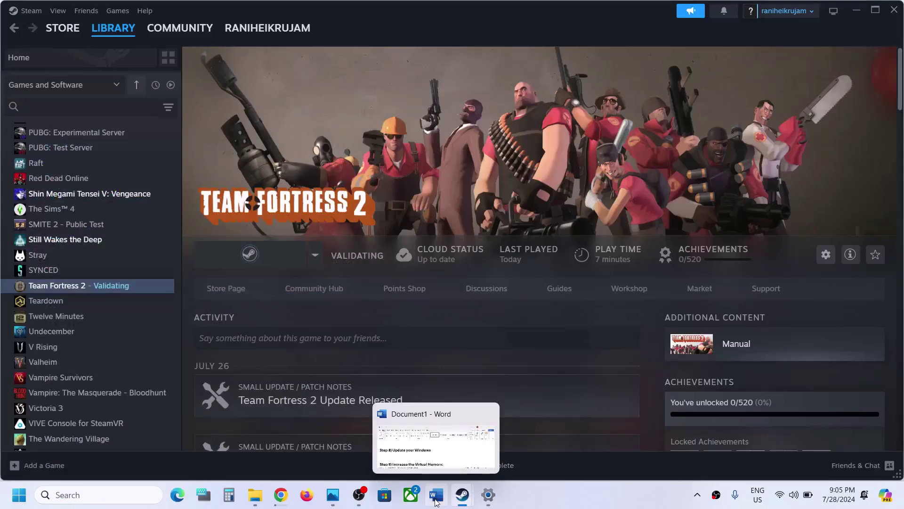
pyautogui.click(436, 494)
pyautogui.scroll(-2, 292, 318)
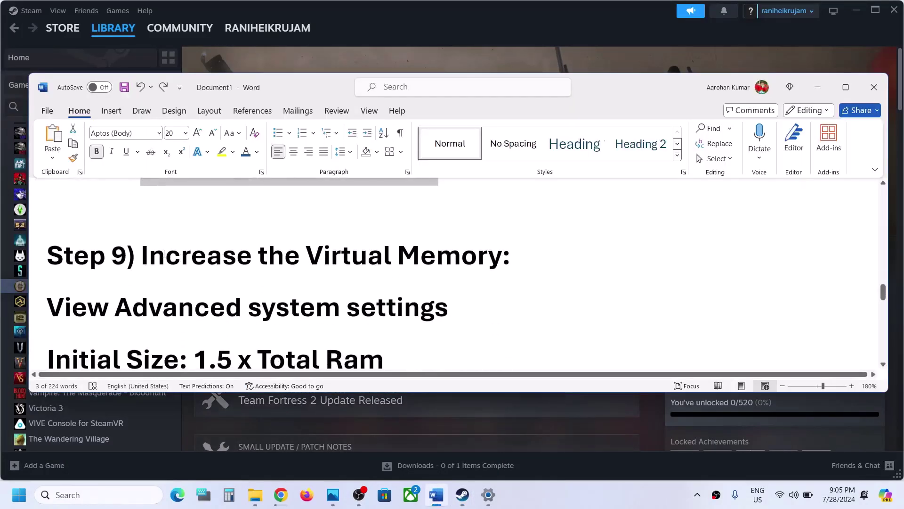
pyautogui.moveTo(142, 257); pyautogui.dragTo(502, 257)
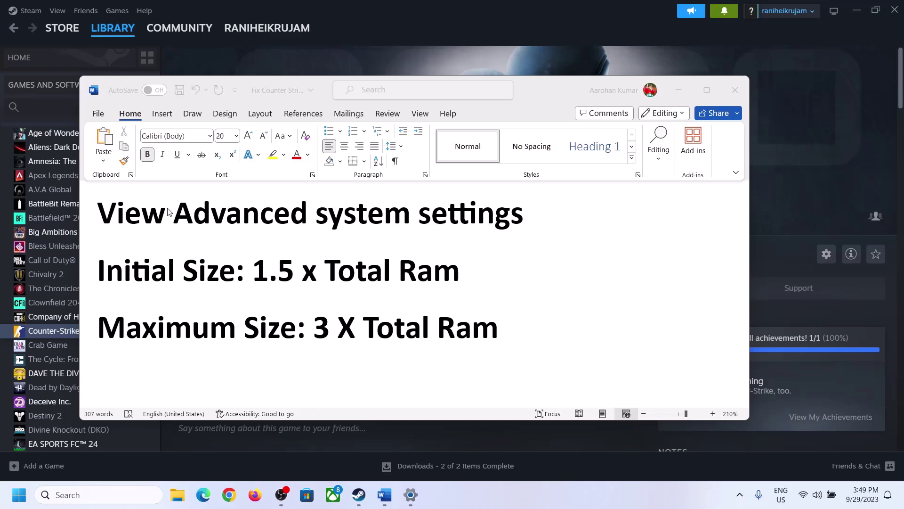
# Step: Copy "View Advanced system settings" from the Word document and open that item through Windows search
pyautogui.click(110, 218)
pyautogui.moveTo(108, 217); pyautogui.dragTo(502, 223)
pyautogui.hotkey('ctrl', 'c')
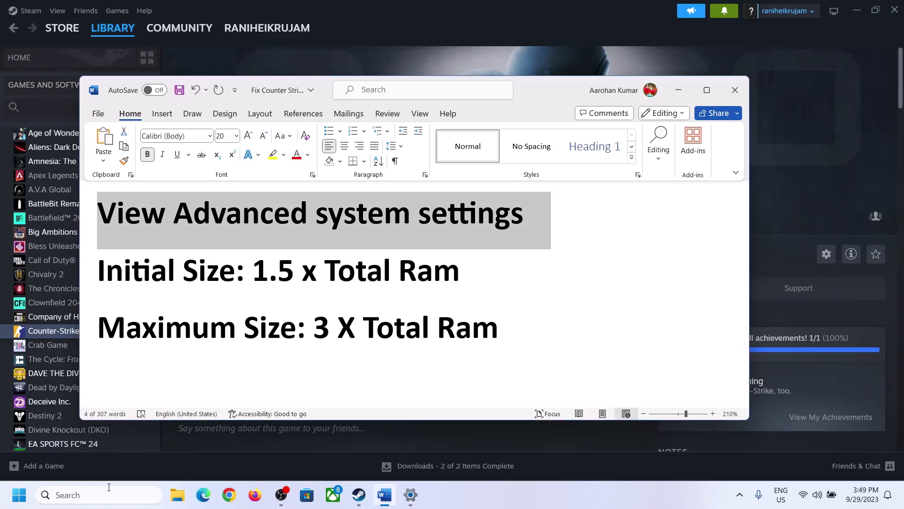
pyautogui.click(107, 494)
pyautogui.hotkey('ctrl', 'v')
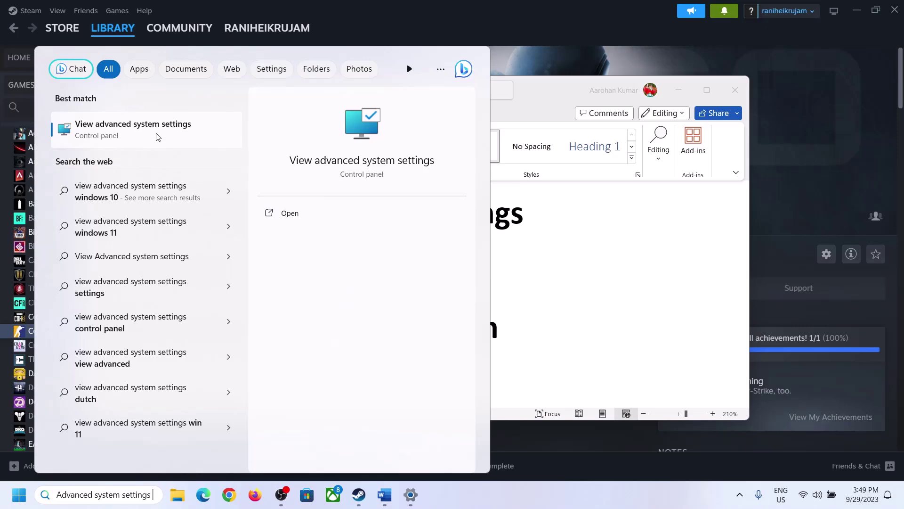
pyautogui.click(125, 137)
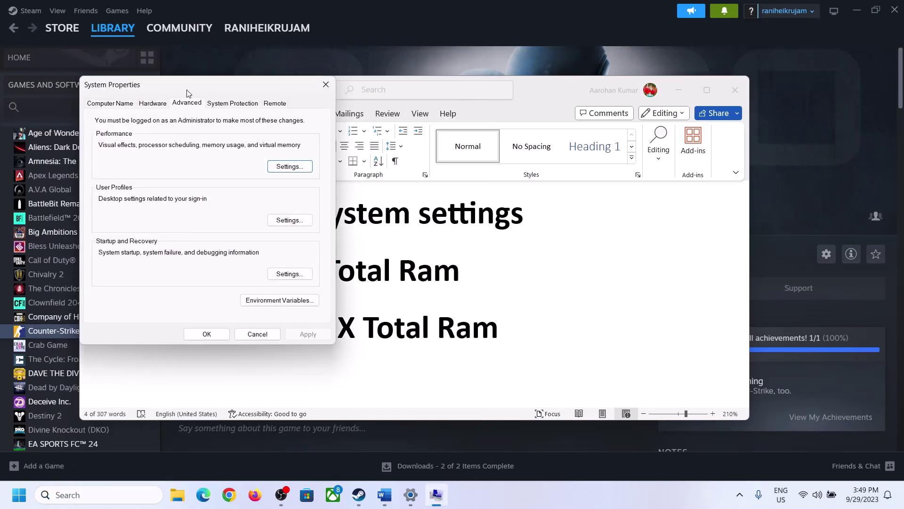
# Step: Move System Properties over the document and open the Virtual Memory dialog from the advanced performance options
pyautogui.moveTo(188, 91); pyautogui.dragTo(397, 153)
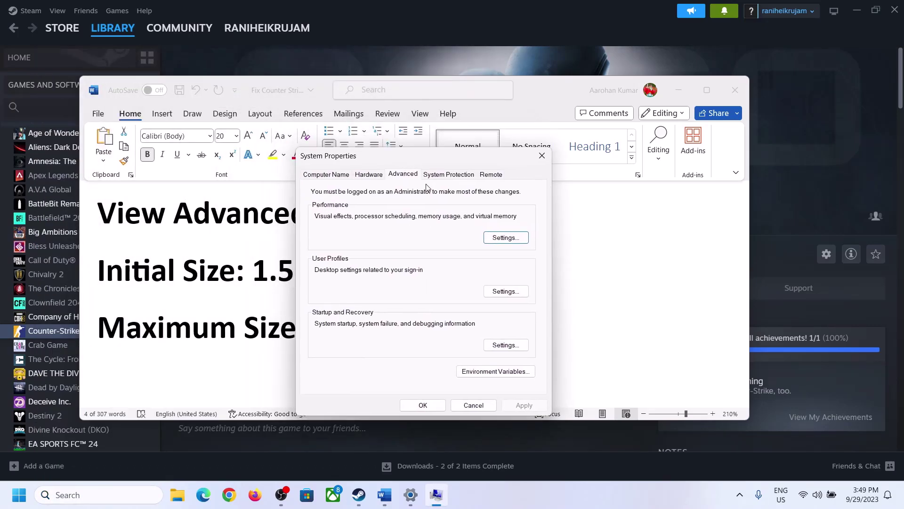
pyautogui.click(508, 241)
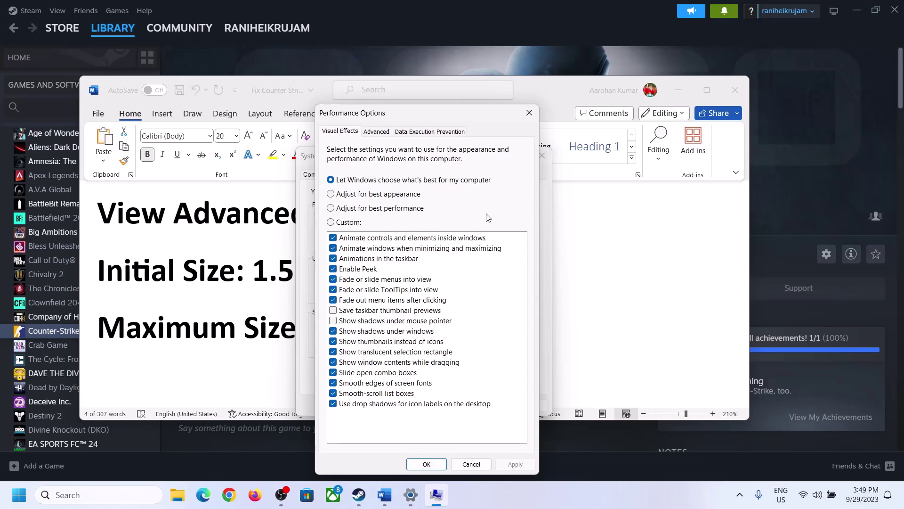
pyautogui.click(381, 138)
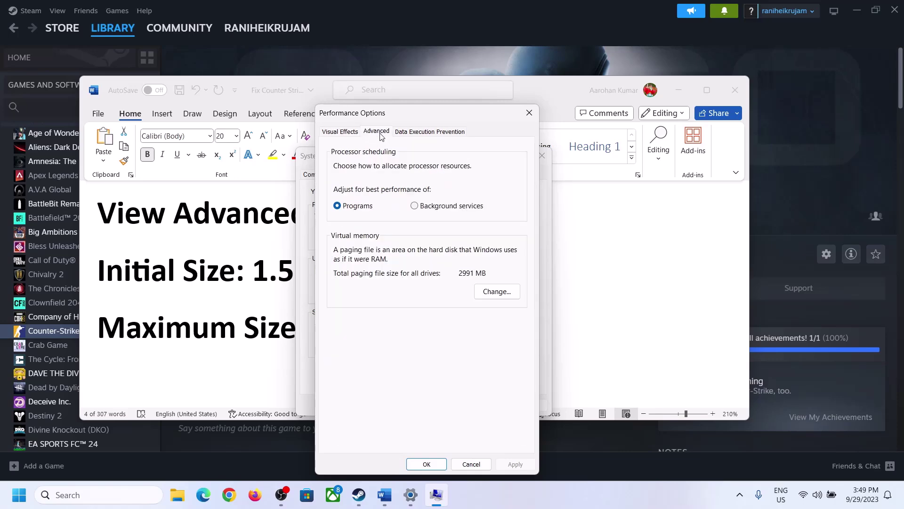
pyautogui.click(500, 292)
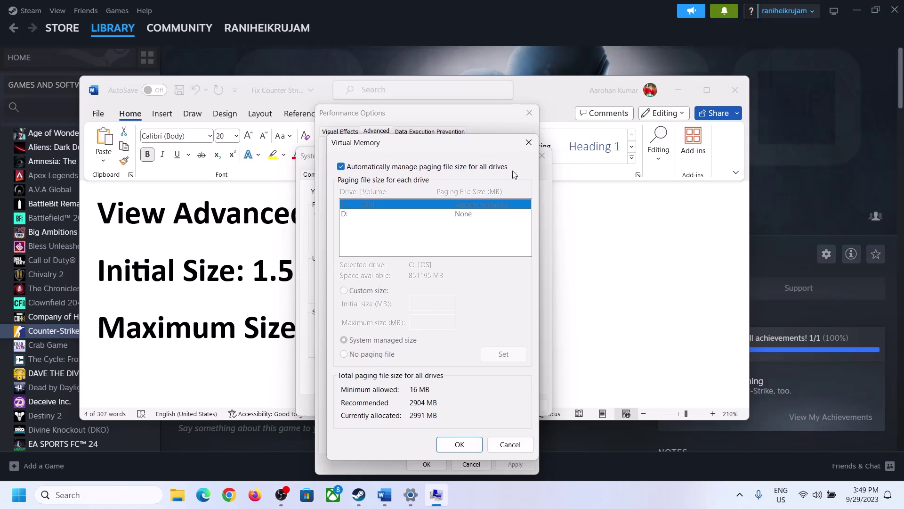
# Step: Turn off automatic paging file management for all drives and choose a custom size for drive C:
pyautogui.click(340, 167)
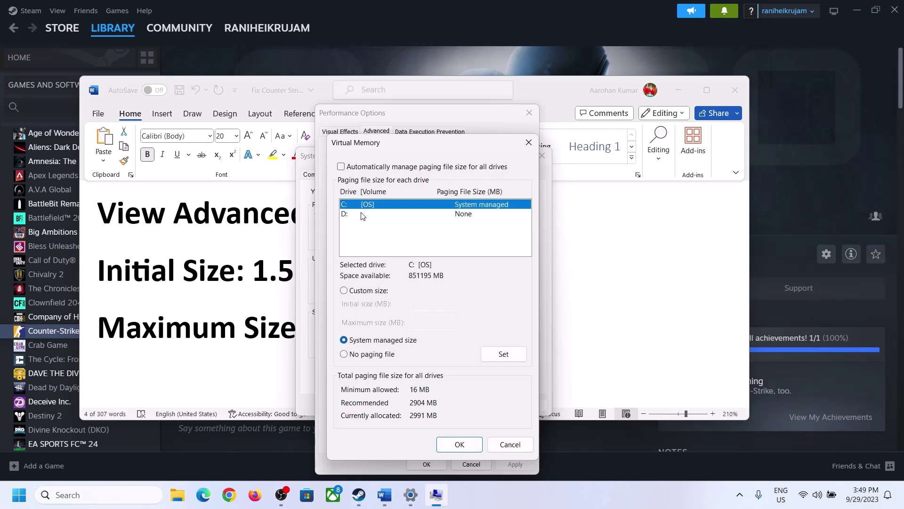
pyautogui.click(355, 208)
pyautogui.click(345, 291)
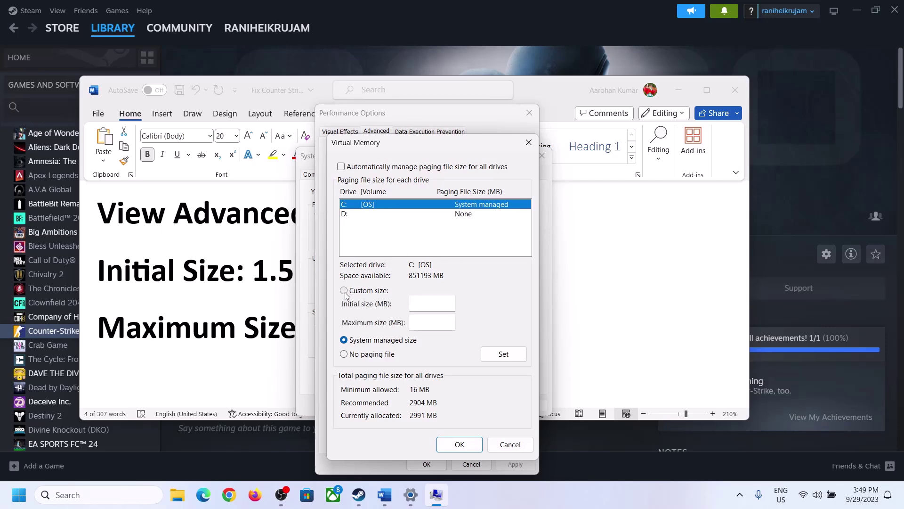
pyautogui.click(434, 303)
# Step: Highlight "1.5 x Total Ram" in the Word document and open the About page of the System settings
pyautogui.click(254, 285)
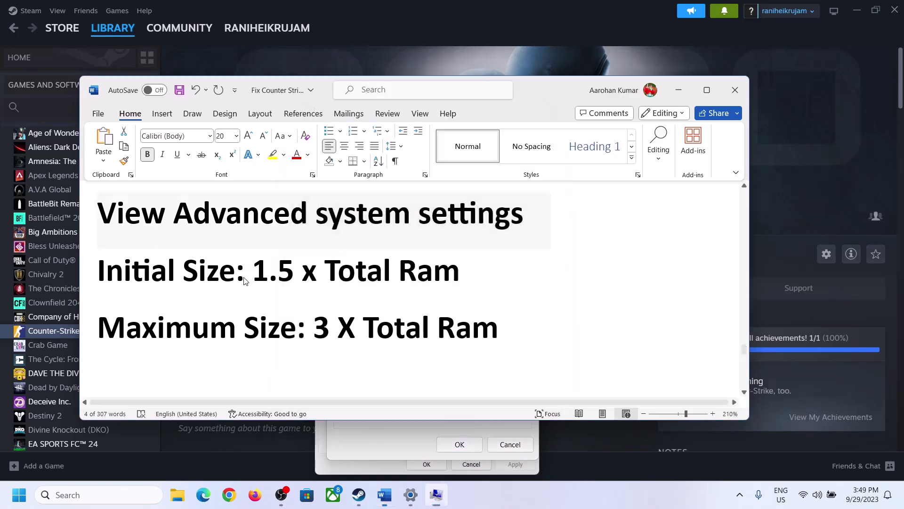
pyautogui.moveTo(260, 273); pyautogui.dragTo(419, 281)
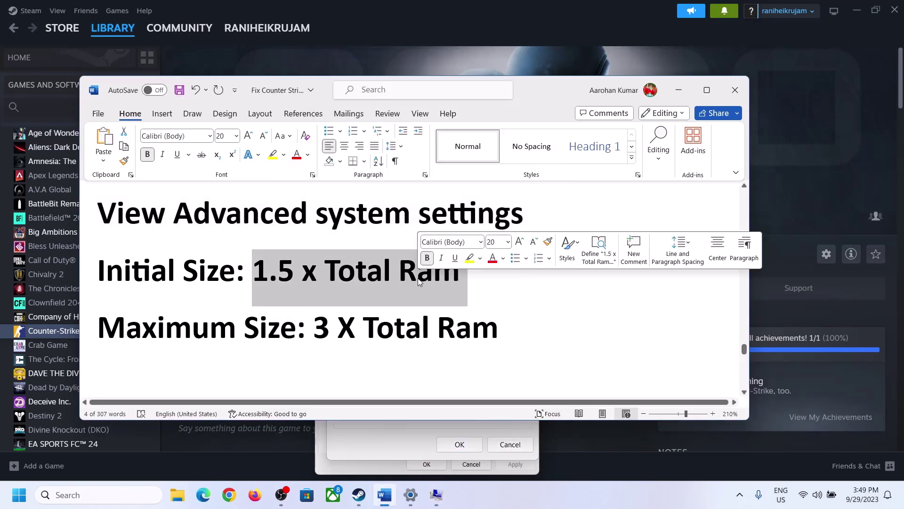
pyautogui.click(411, 496)
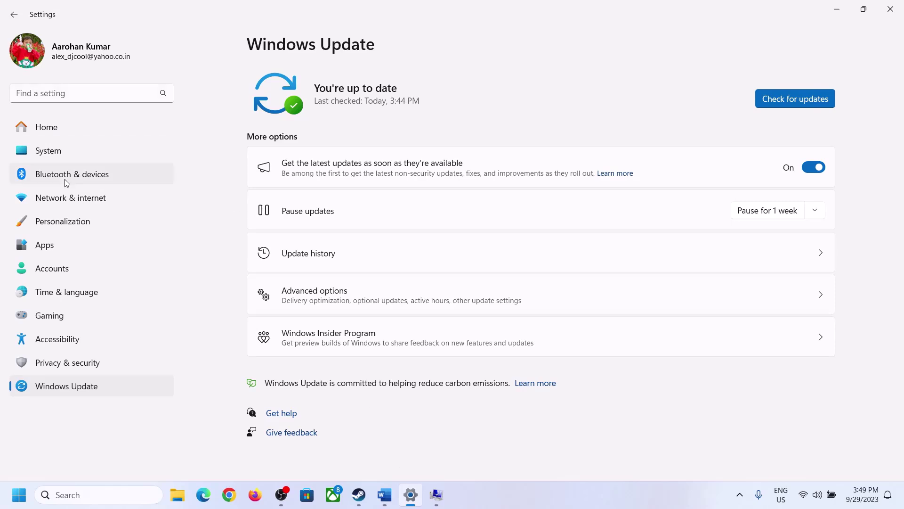
pyautogui.click(41, 157)
pyautogui.scroll(-8, 333, 338)
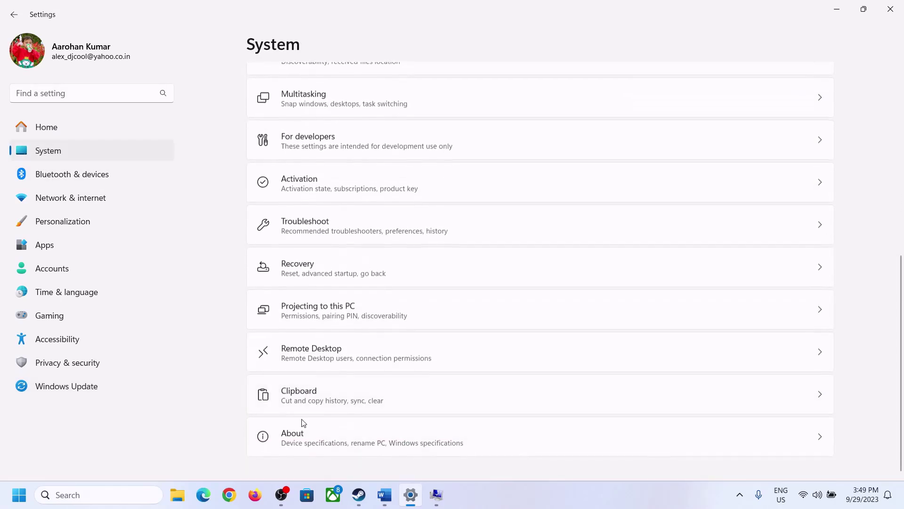
pyautogui.click(299, 448)
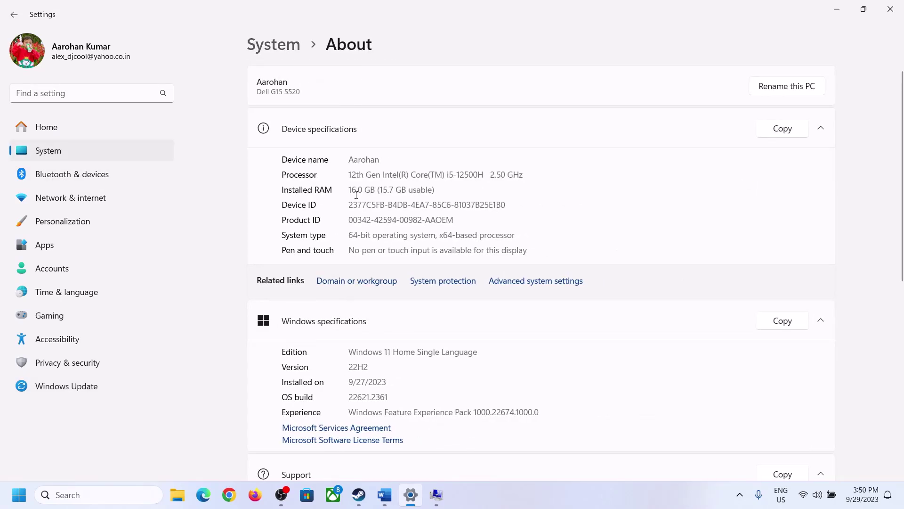
# Step: Highlight the installed RAM amount in the device specifications and return to the Virtual Memory dialog
pyautogui.moveTo(358, 189); pyautogui.dragTo(350, 189)
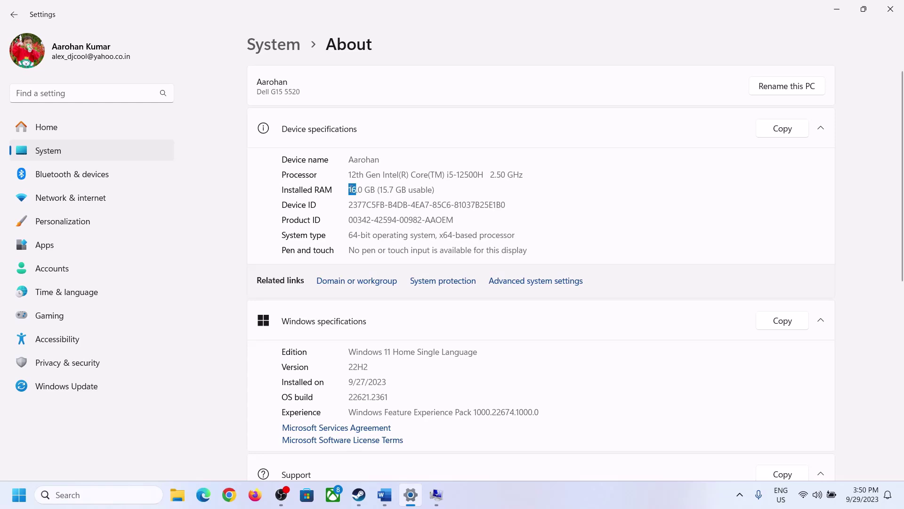
pyautogui.click(355, 189)
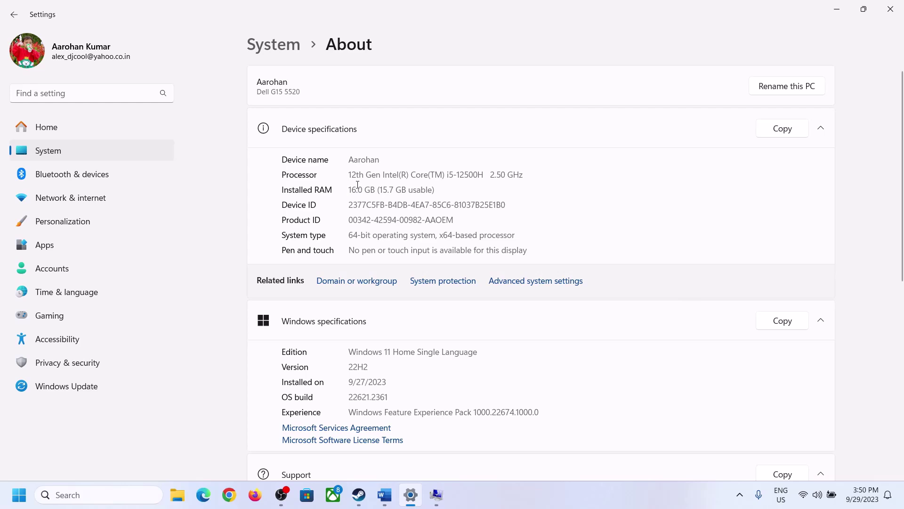
pyautogui.moveTo(357, 189); pyautogui.dragTo(345, 189)
pyautogui.click(436, 494)
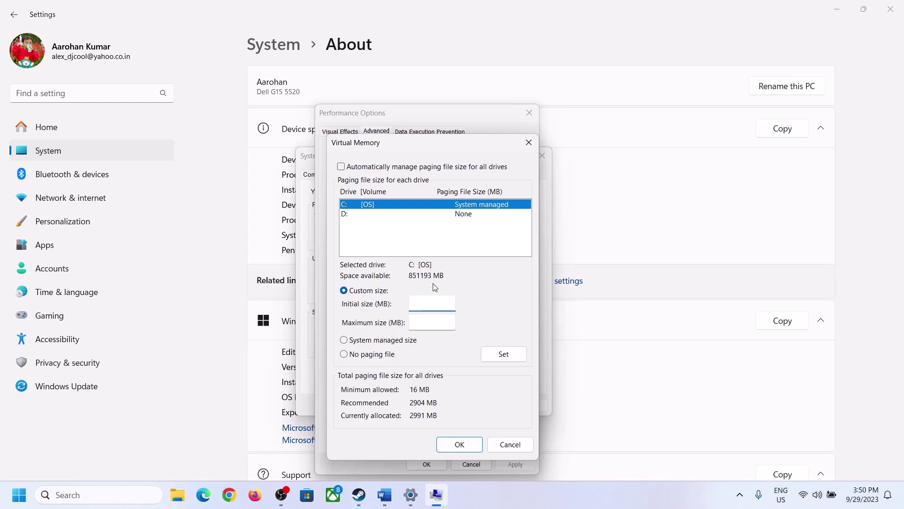
# Step: Run calc to open Calculator, place it beside the Virtual Memory dialog and bring up the Word document with the size formulas
pyautogui.moveTo(405, 499)
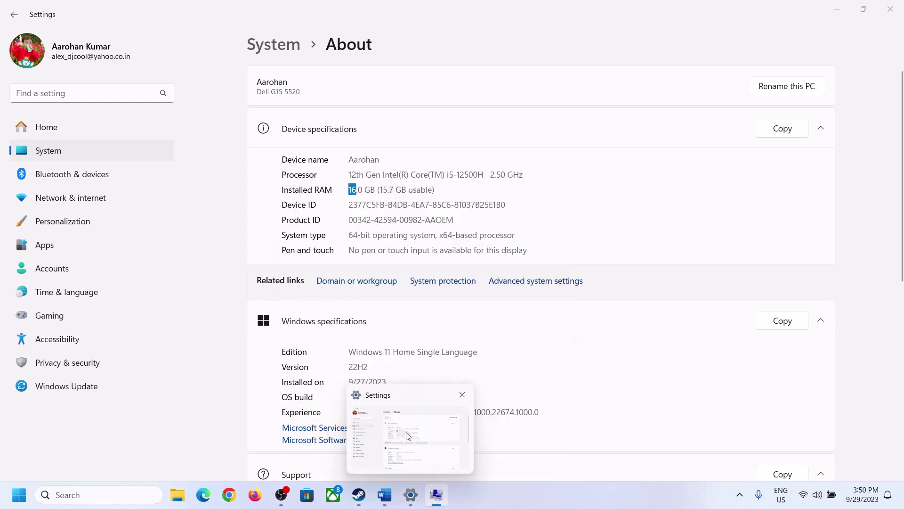
pyautogui.click(408, 435)
pyautogui.press('super+r')
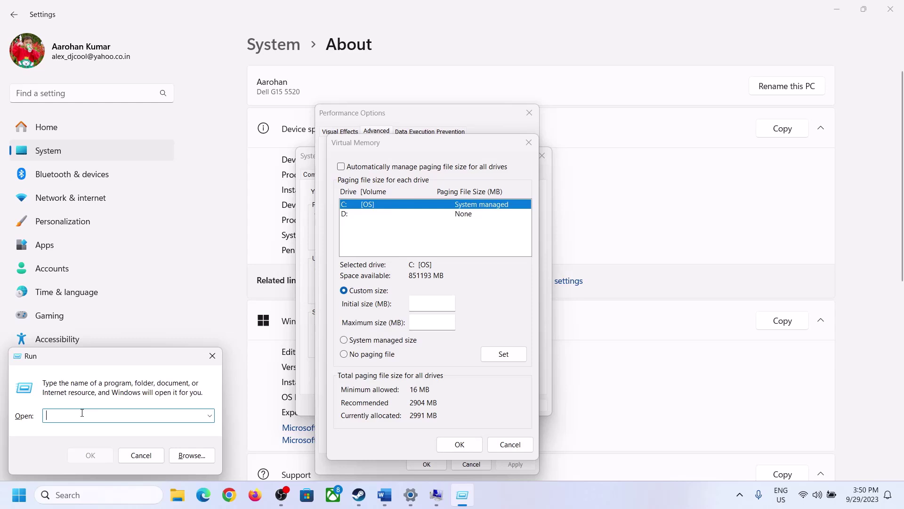
pyautogui.write('calc')
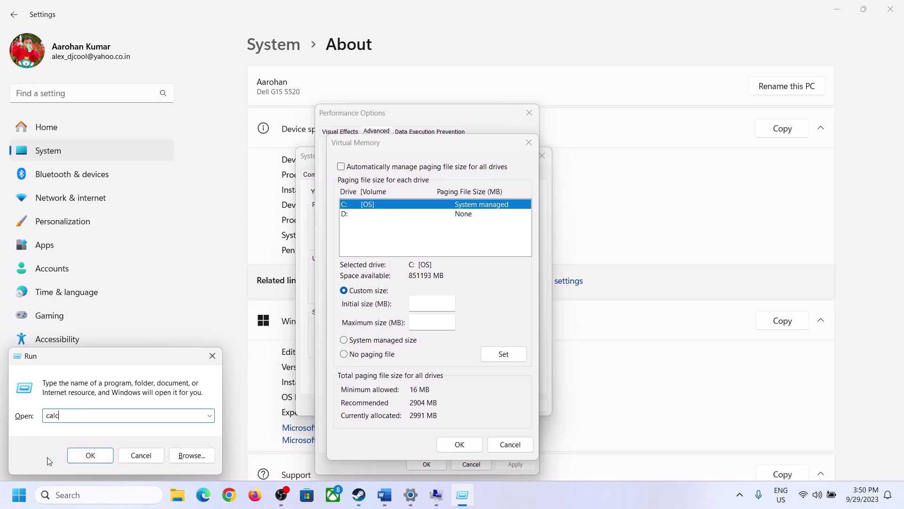
pyautogui.click(90, 455)
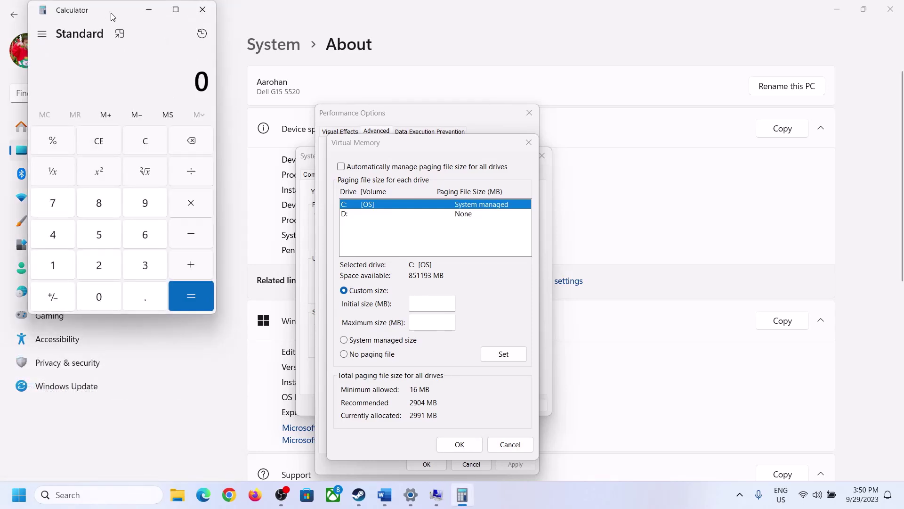
pyautogui.moveTo(113, 14); pyautogui.dragTo(660, 154)
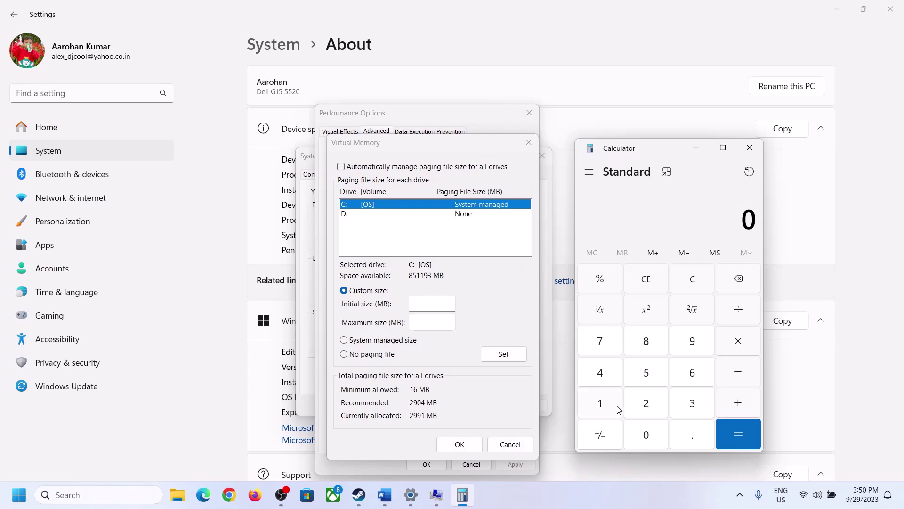
pyautogui.click(385, 495)
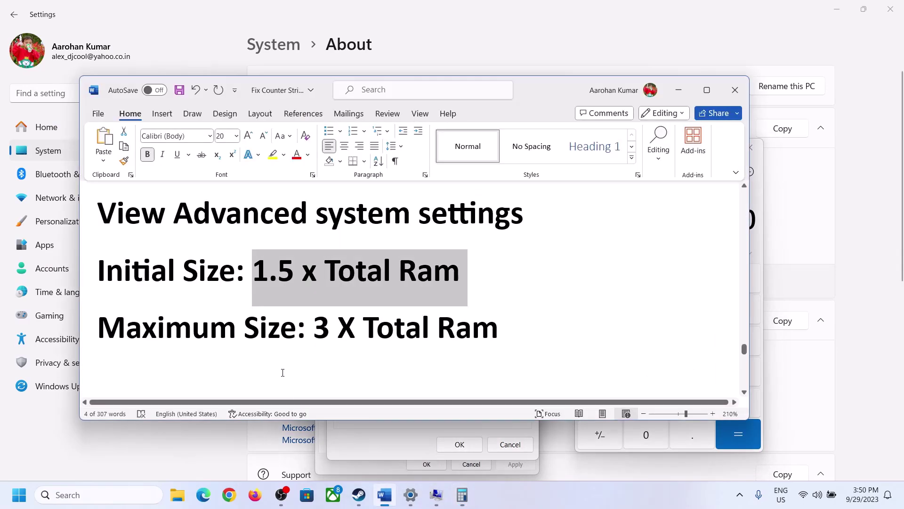
pyautogui.click(462, 494)
pyautogui.click(600, 403)
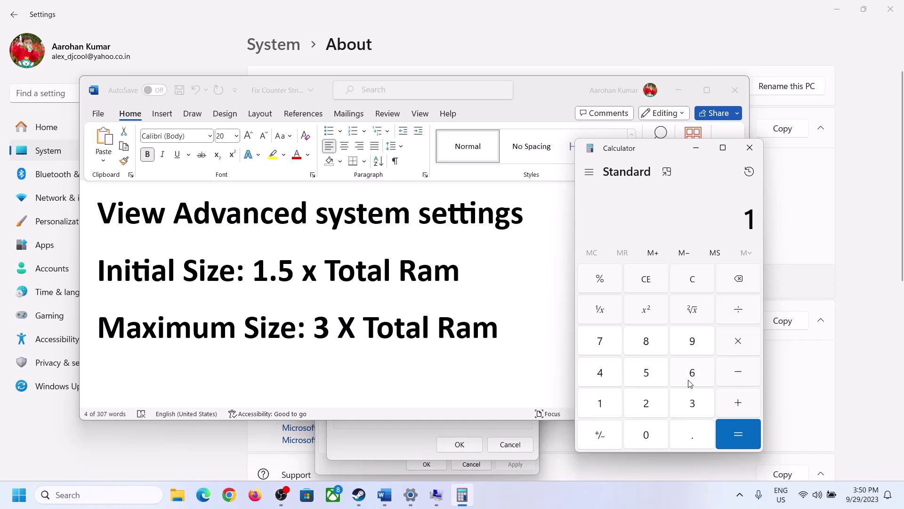
pyautogui.click(689, 379)
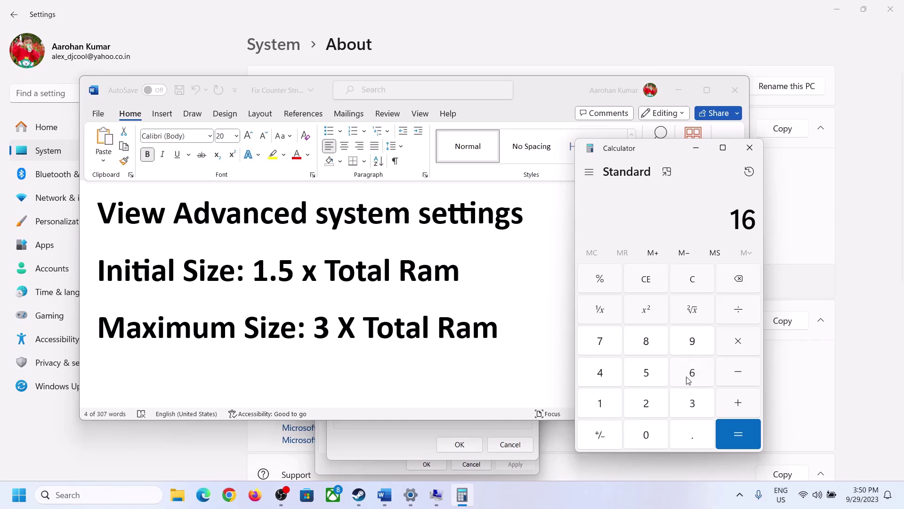
pyautogui.click(694, 282)
# Step: Convert the 16 GB of RAM to megabytes in Calculator by multiplying 16 by 1024
pyautogui.click(606, 404)
pyautogui.click(691, 375)
pyautogui.click(738, 340)
pyautogui.click(600, 405)
pyautogui.click(646, 430)
pyautogui.click(646, 404)
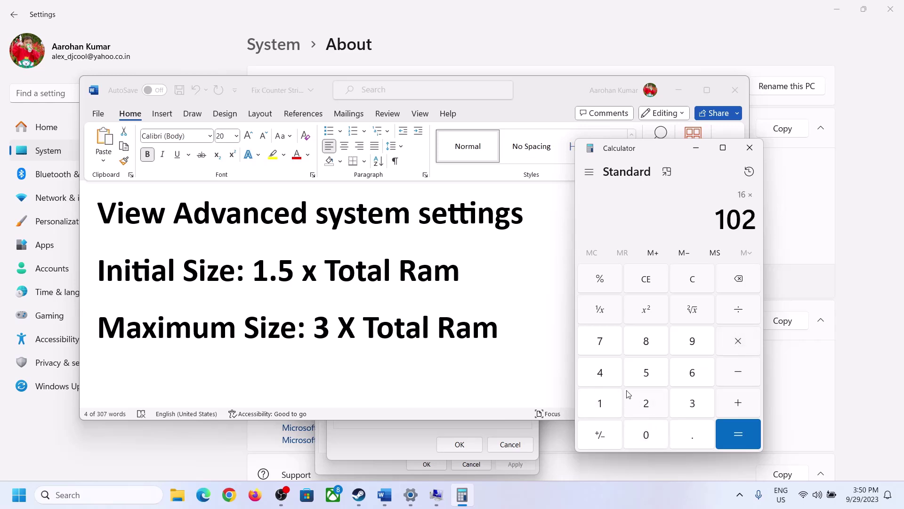
pyautogui.click(602, 374)
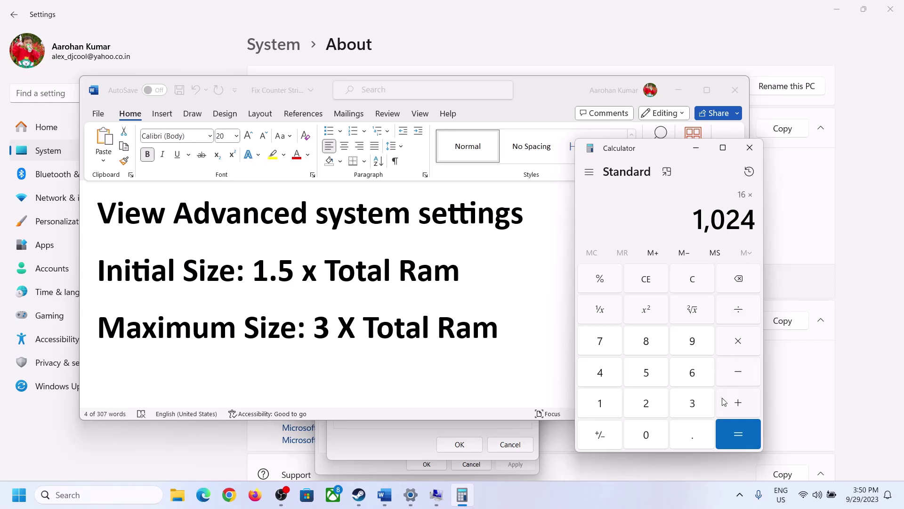
pyautogui.click(738, 434)
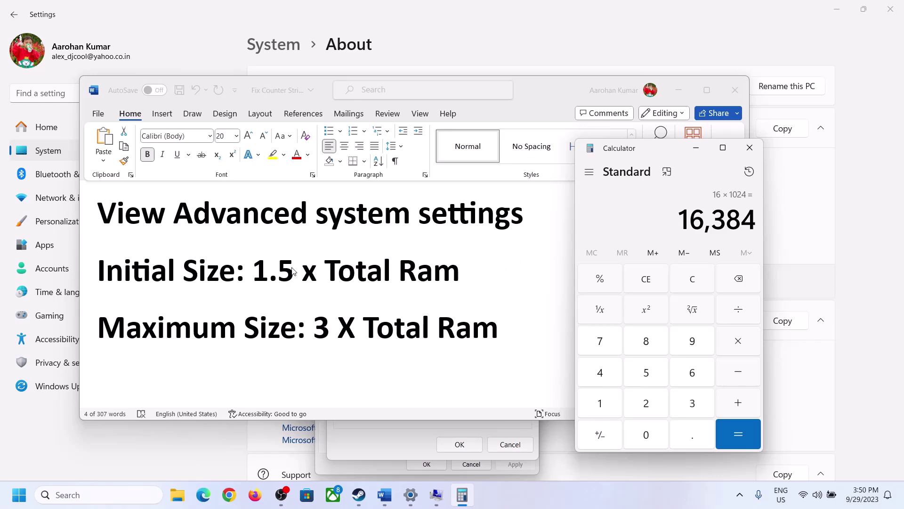
# Step: Multiply the converted RAM amount by 1.5 in Calculator to work out the initial paging file size
pyautogui.click(741, 345)
pyautogui.click(613, 408)
pyautogui.click(690, 445)
pyautogui.click(651, 376)
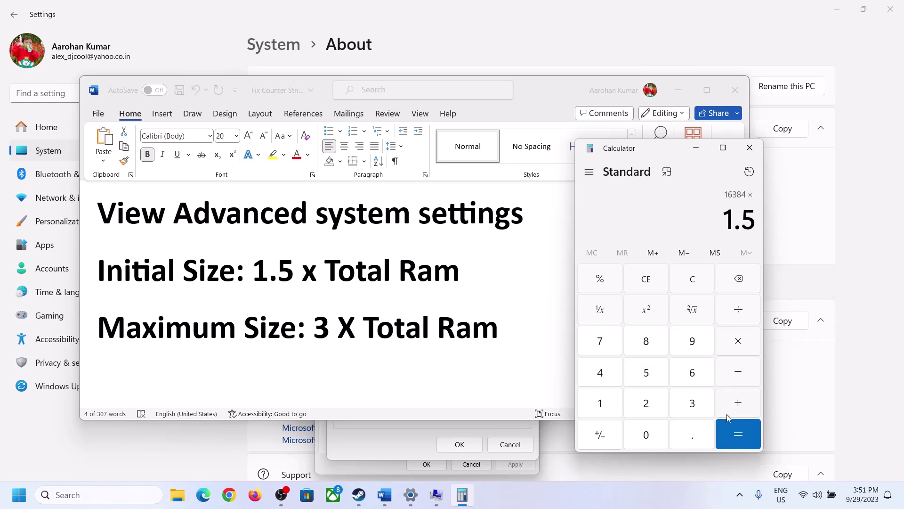
pyautogui.click(737, 430)
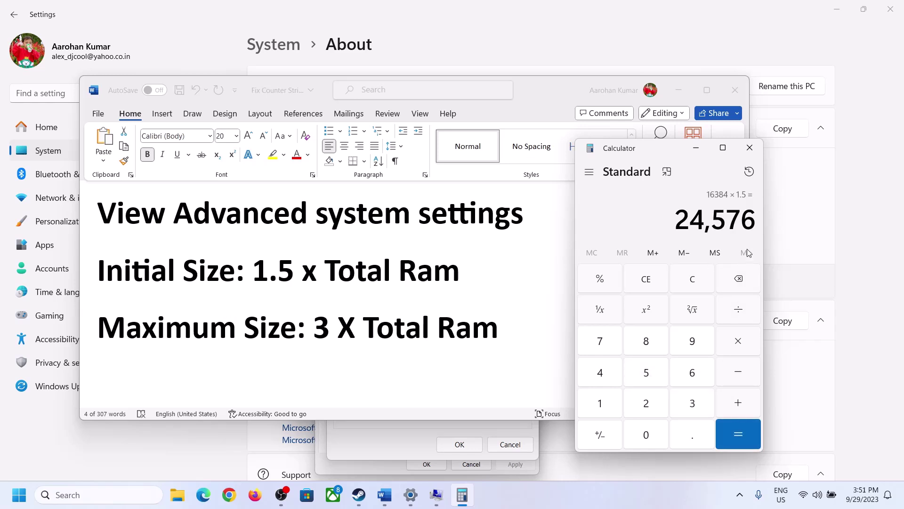
# Step: Set the initial paging file size for drive C: to 24576 MB in the Virtual Memory dialog
pyautogui.click(400, 439)
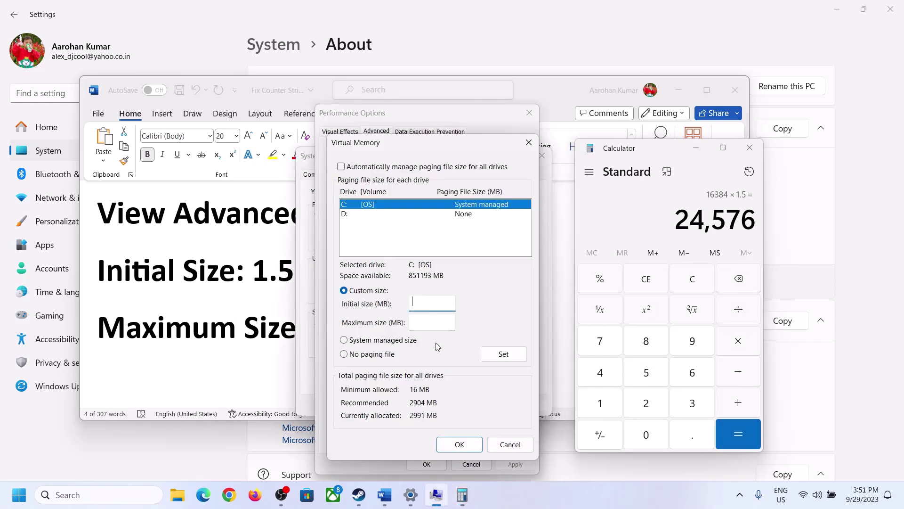
pyautogui.write('24576')
pyautogui.click(453, 322)
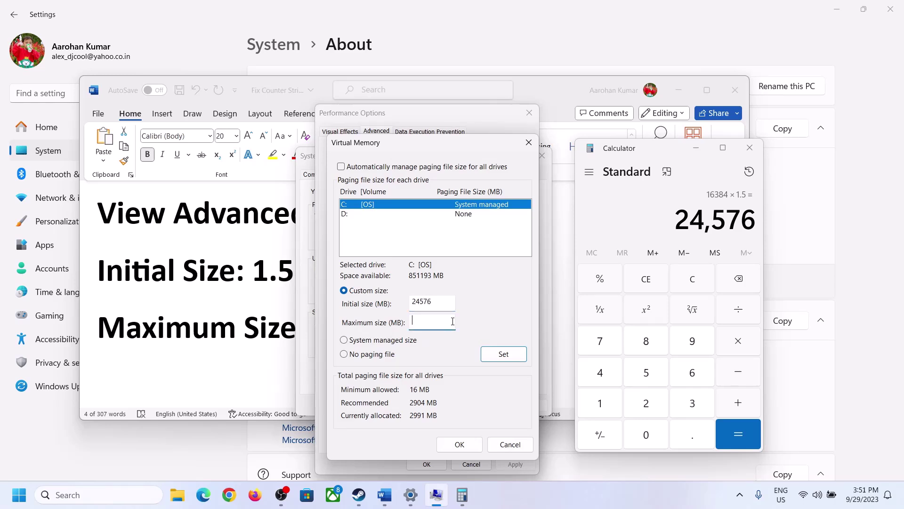
# Step: Clear the Calculator result and bring up the installed RAM in the Settings device specifications behind Calculator
pyautogui.hotkey('alt', 'Tab')
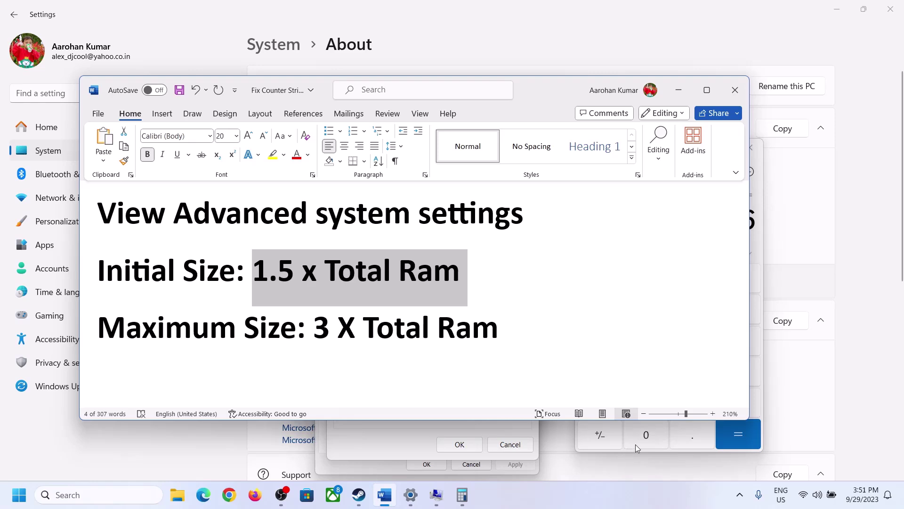
pyautogui.click(759, 244)
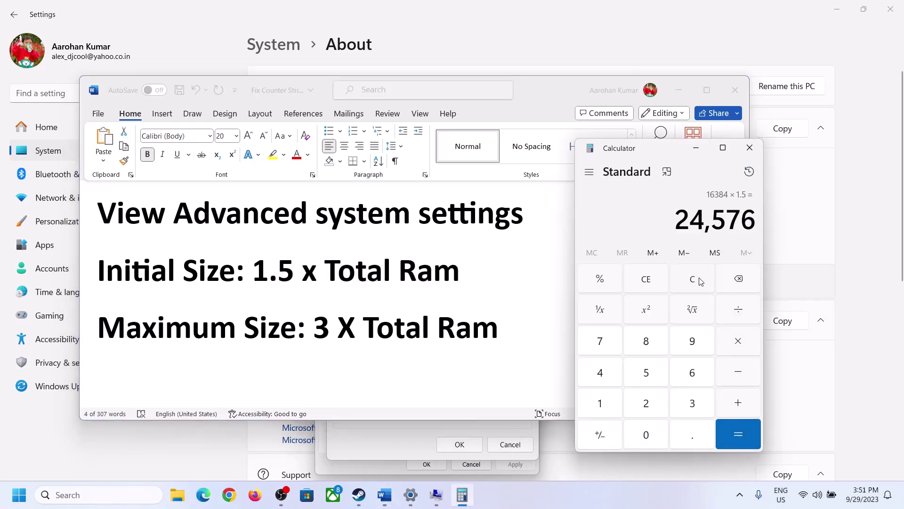
pyautogui.click(702, 280)
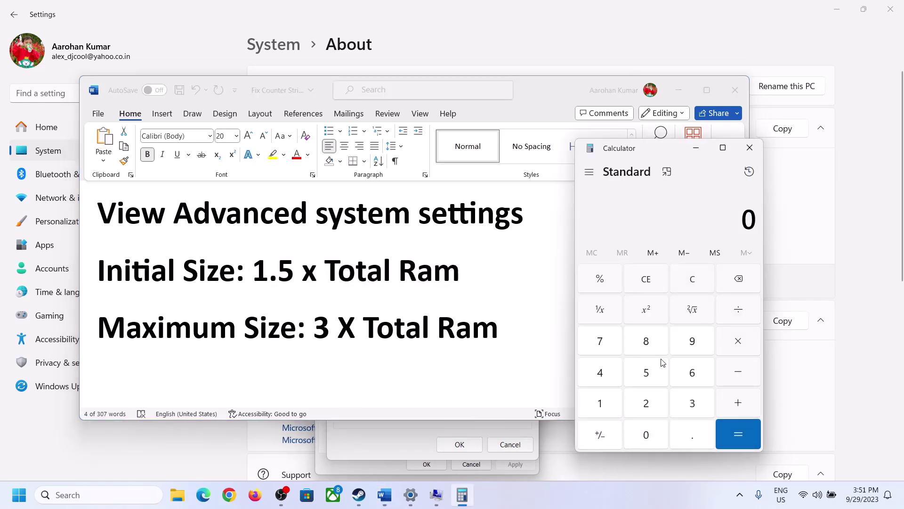
pyautogui.click(410, 495)
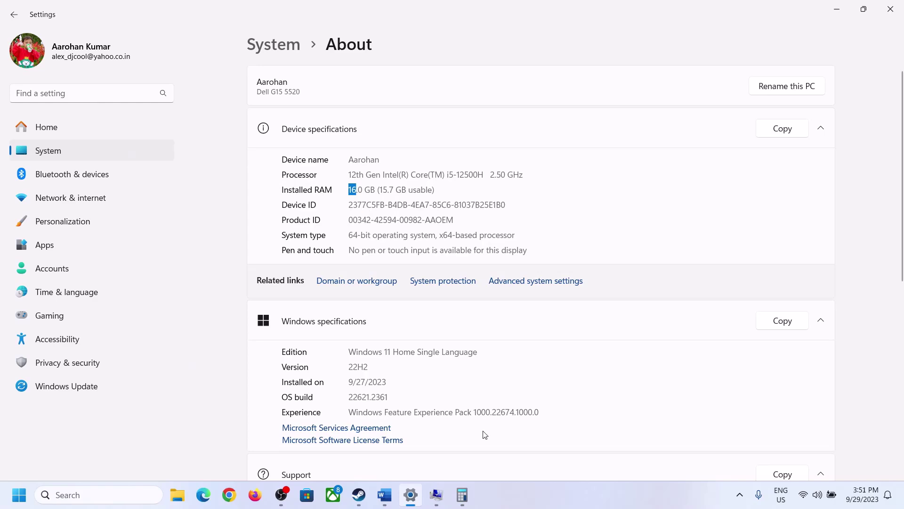
pyautogui.click(462, 494)
# Step: Multiply 16 by 1024 in Calculator again as the base for the maximum paging file size
pyautogui.click(609, 401)
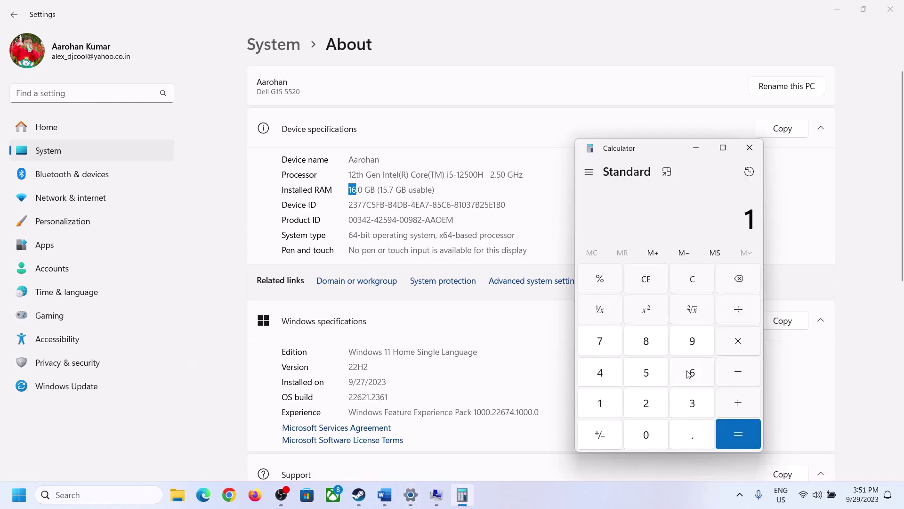
pyautogui.click(689, 373)
pyautogui.click(737, 342)
pyautogui.click(607, 400)
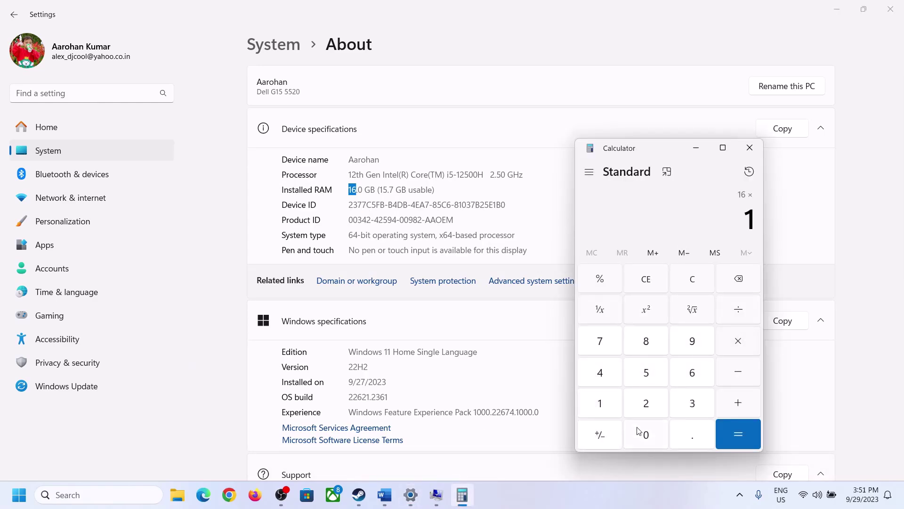
pyautogui.click(639, 430)
pyautogui.click(645, 400)
pyautogui.click(603, 377)
pyautogui.click(729, 436)
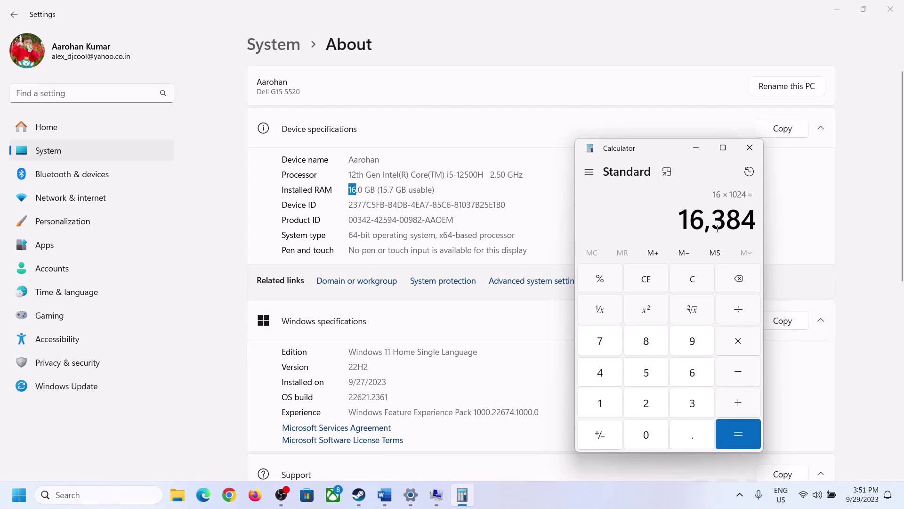
# Step: Check the maximum size formula in the Word document and multiply the Calculator result by 3
pyautogui.click(378, 502)
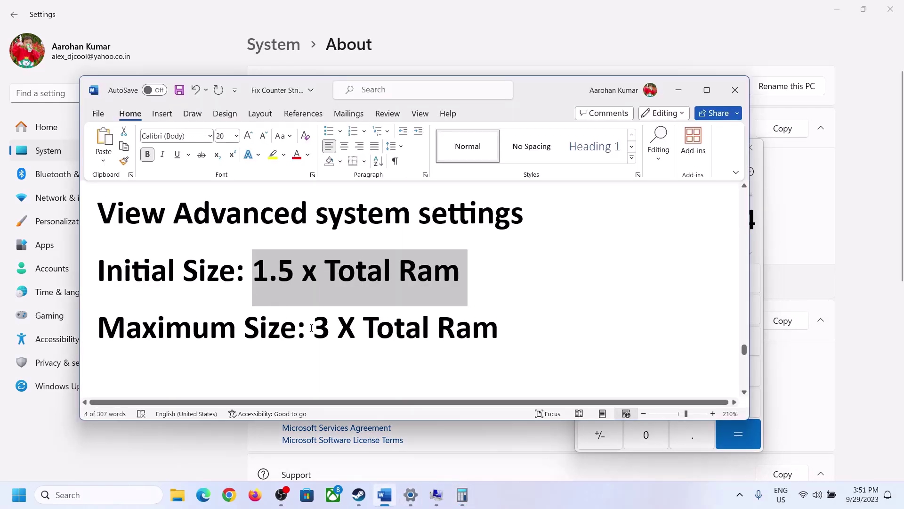
pyautogui.click(462, 494)
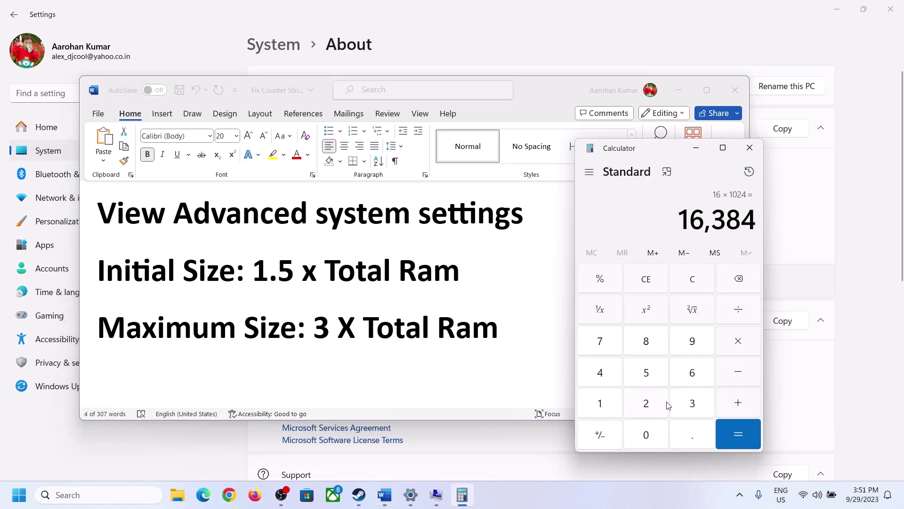
pyautogui.click(738, 341)
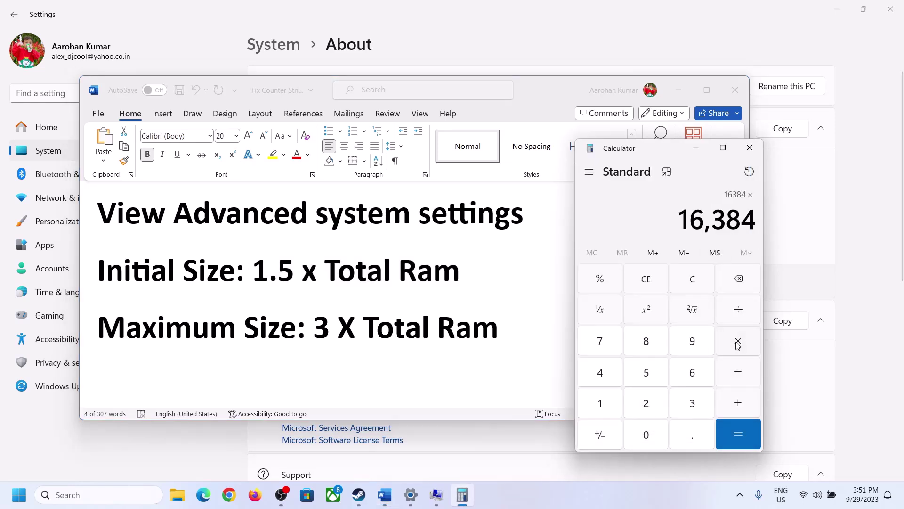
pyautogui.click(692, 403)
pyautogui.click(746, 433)
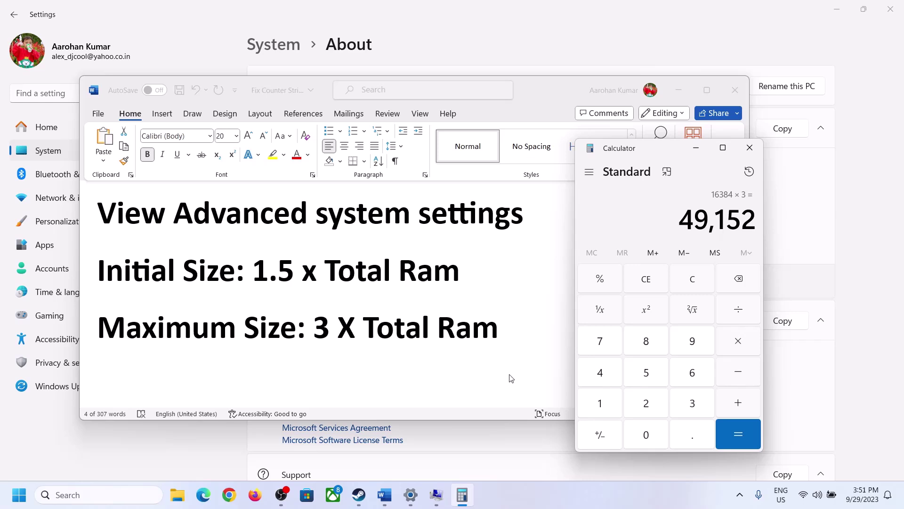
# Step: Set the maximum paging file size to 49152 MB, apply the custom size to drive C: and confirm the Virtual Memory dialog
pyautogui.click(436, 494)
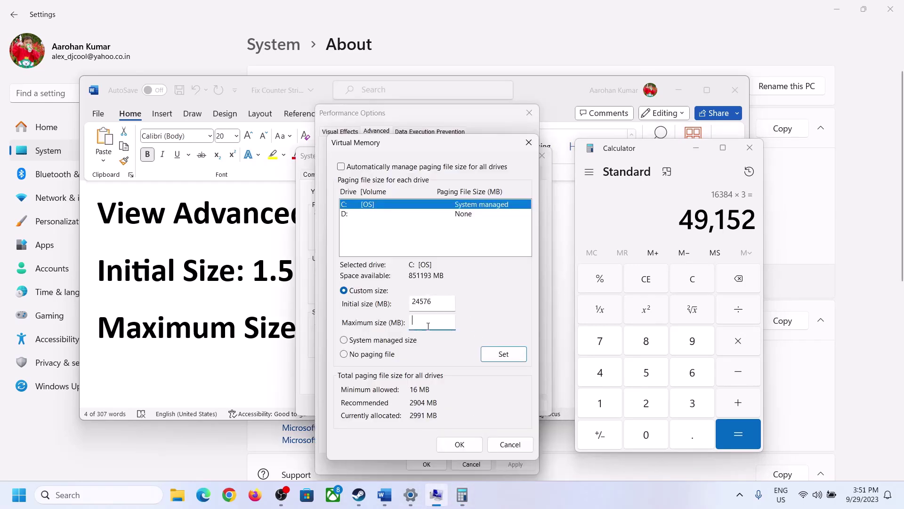
pyautogui.write('4')
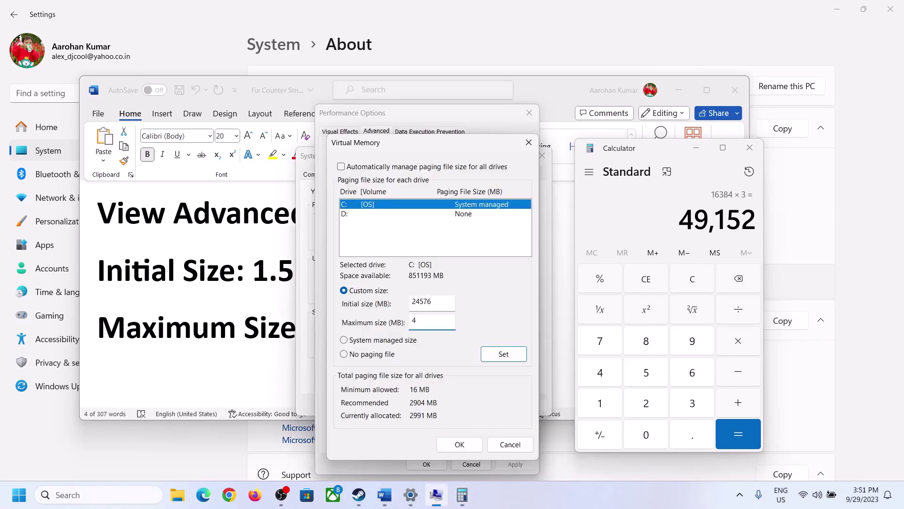
pyautogui.write('9152')
pyautogui.click(503, 355)
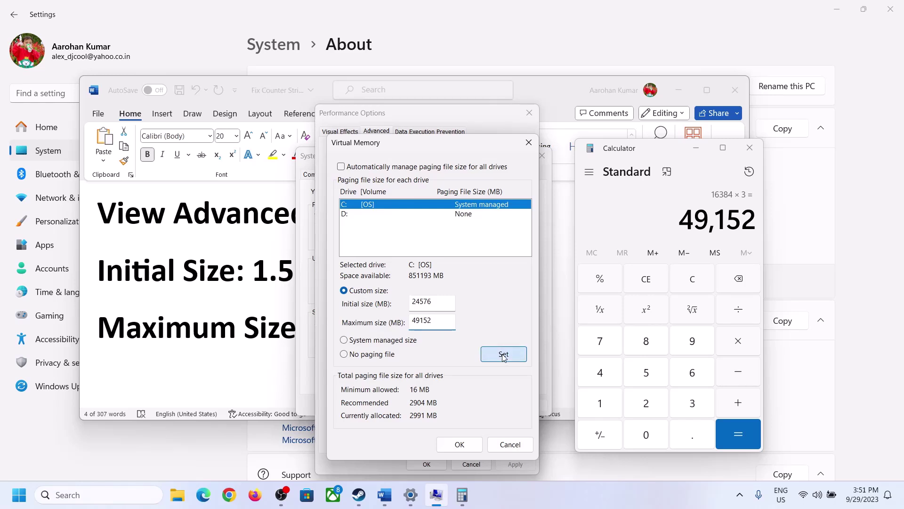
pyautogui.click(459, 444)
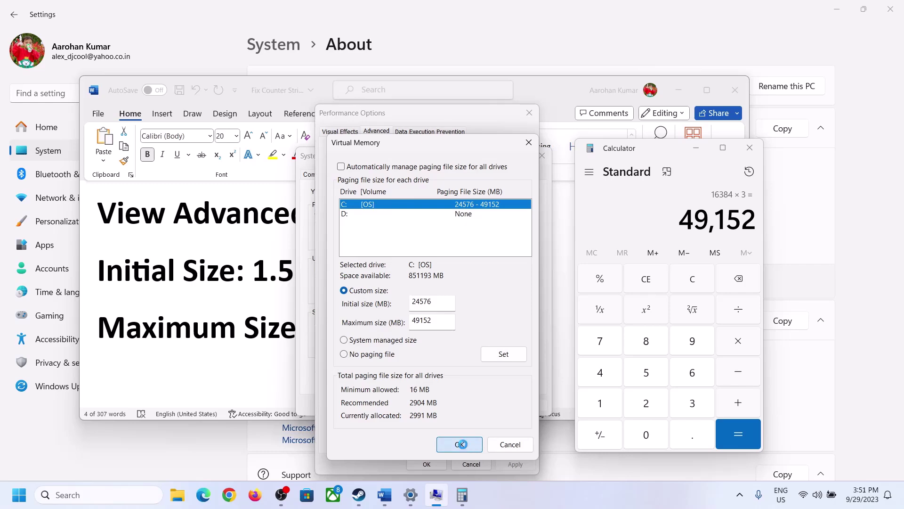
pyautogui.click(560, 291)
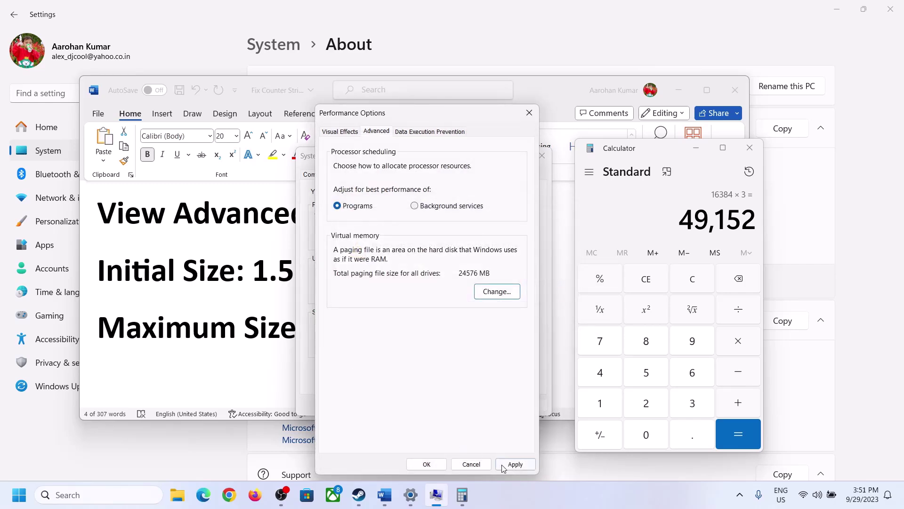
# Step: Confirm Performance Options and System Properties, and dismiss the restart prompt without restarting
pyautogui.click(429, 464)
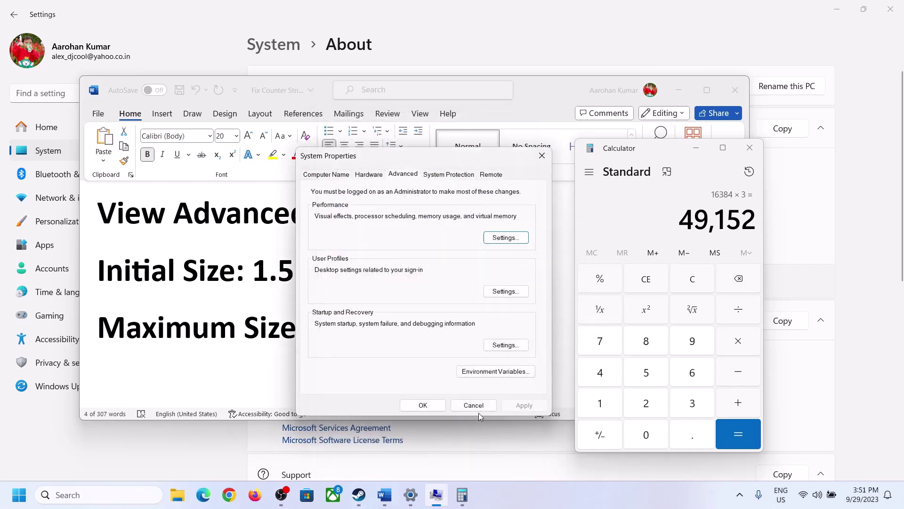
pyautogui.click(426, 403)
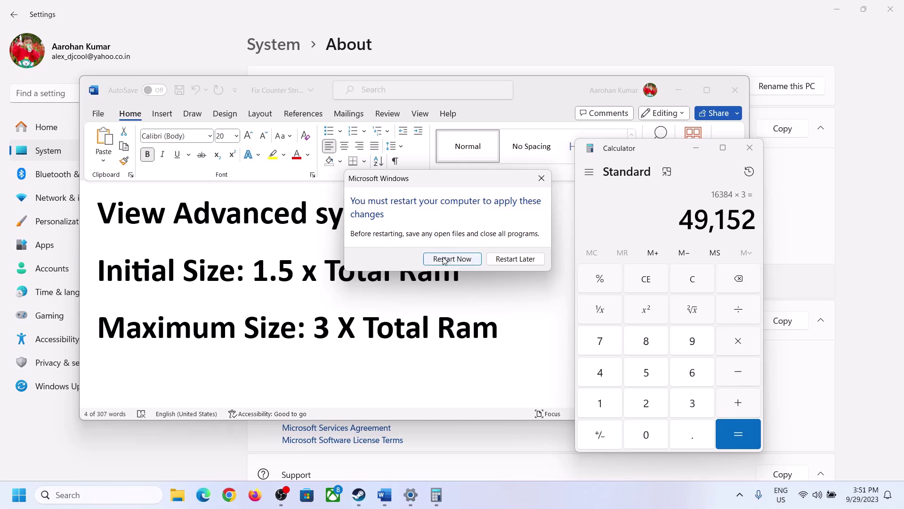
pyautogui.click(541, 178)
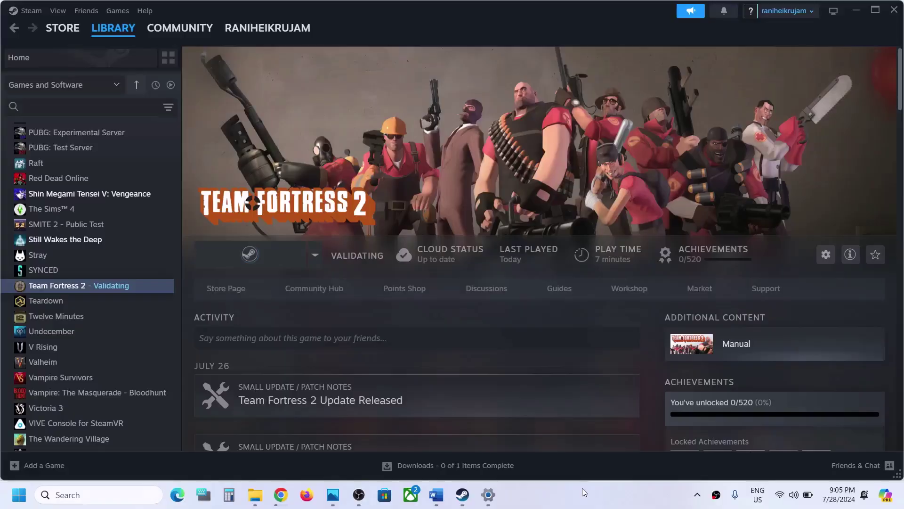
# Step: Switch to the Word document, enlarge its window and highlight the Step 10 instructions on unplugging external devices and controllers and disabling overlays
pyautogui.click(436, 494)
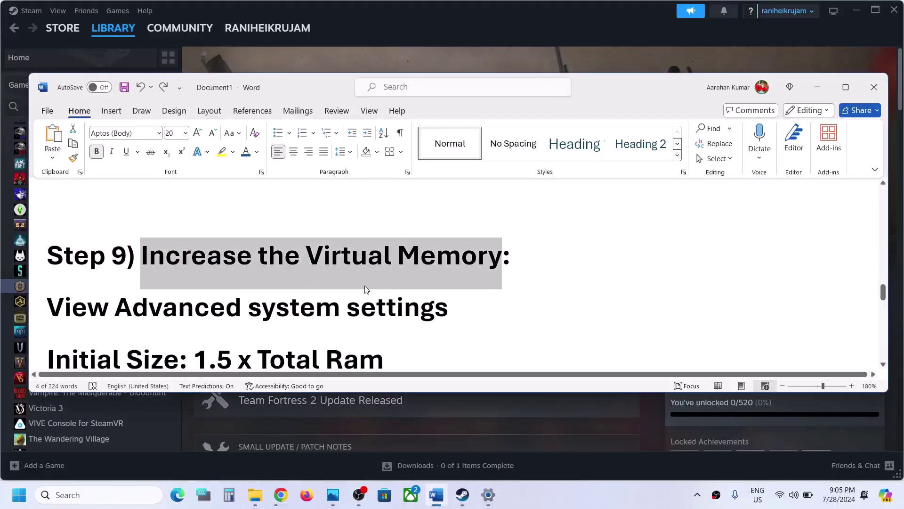
pyautogui.scroll(-5, 365, 286)
pyautogui.scroll(-1, 365, 286)
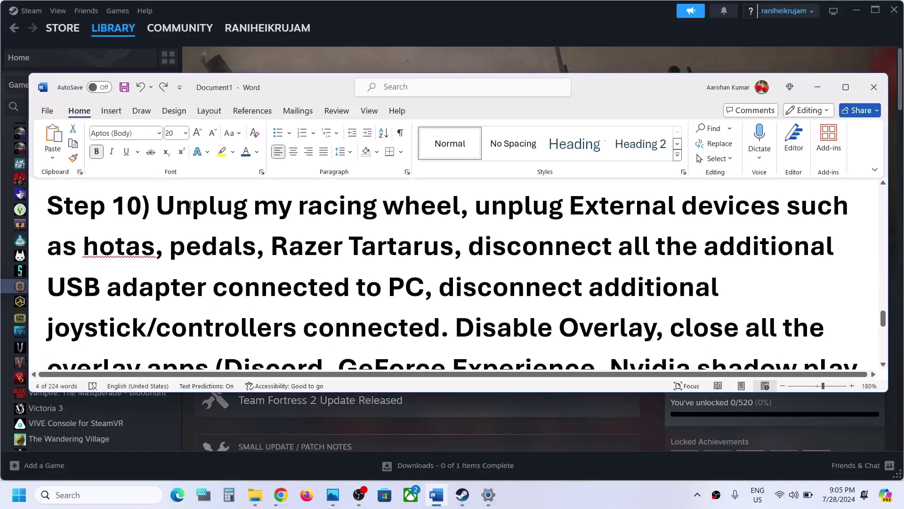
pyautogui.moveTo(160, 205); pyautogui.dragTo(424, 282)
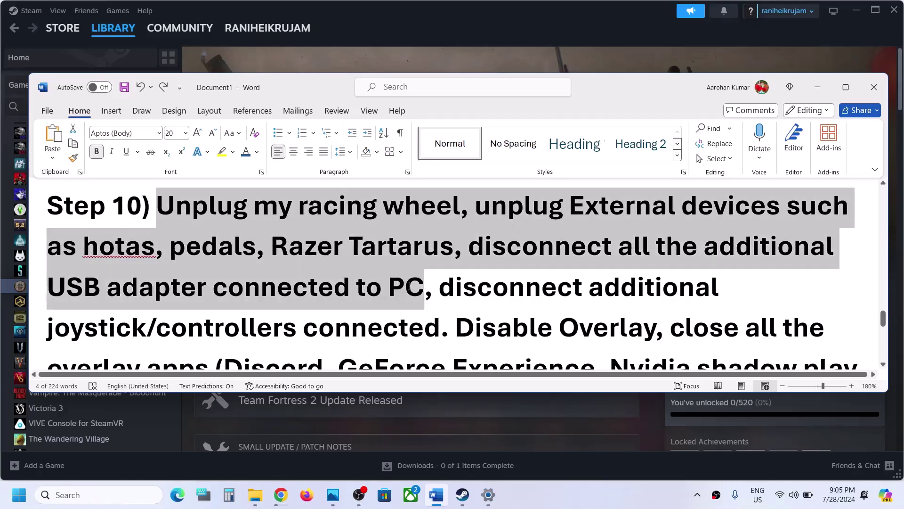
pyautogui.click(845, 87)
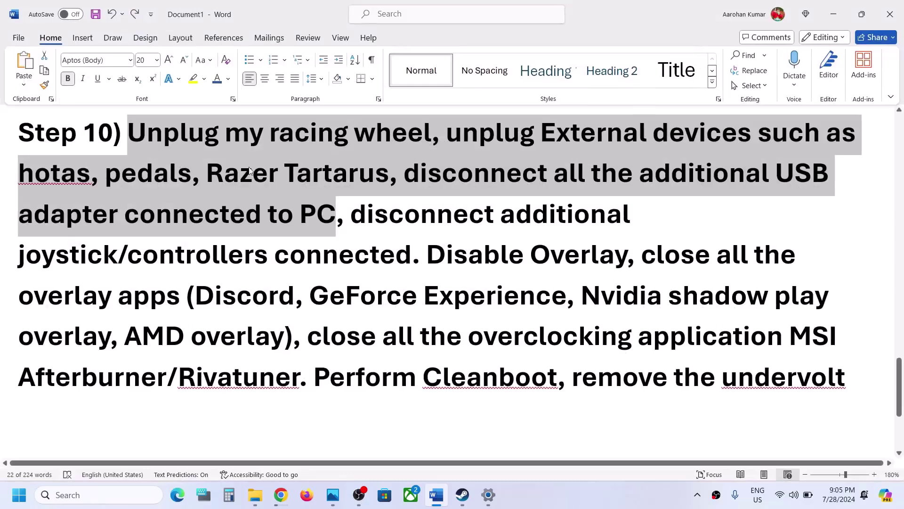
pyautogui.moveTo(353, 216); pyautogui.dragTo(626, 254)
# Step: Switch to Steam, turn off the Steam Overlay while in-game in Team Fortress 2's properties, and close the properties window
pyautogui.click(463, 494)
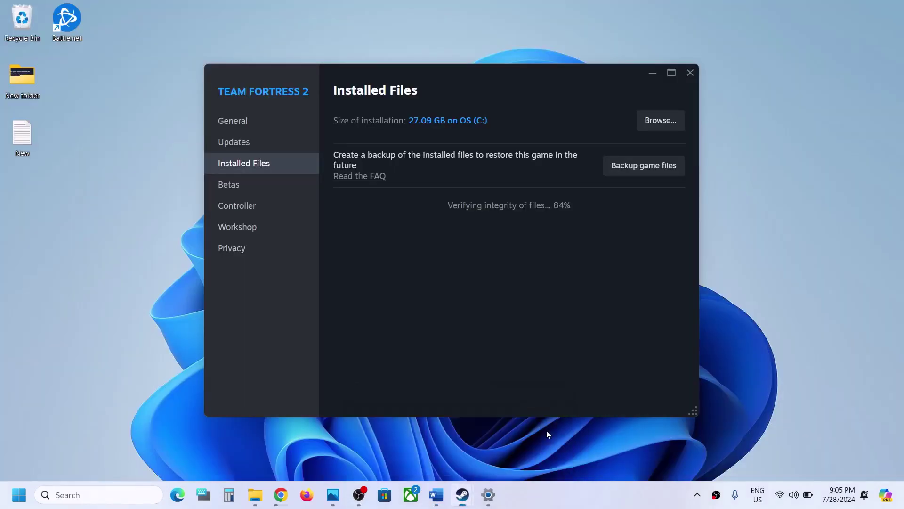
pyautogui.click(546, 431)
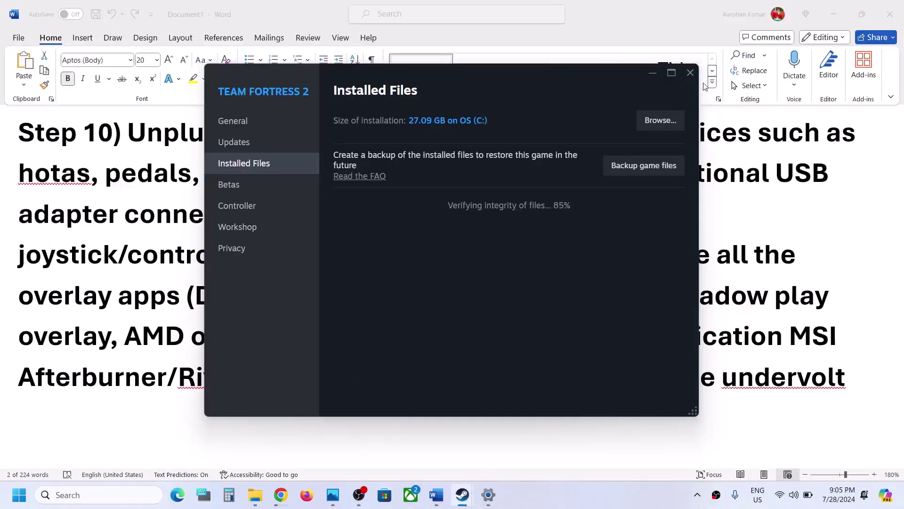
pyautogui.click(652, 74)
pyautogui.click(462, 494)
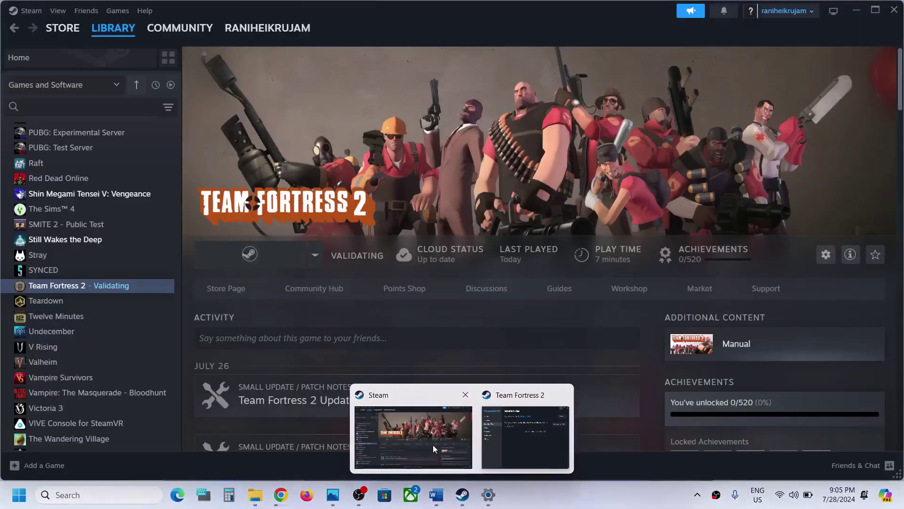
pyautogui.click(434, 445)
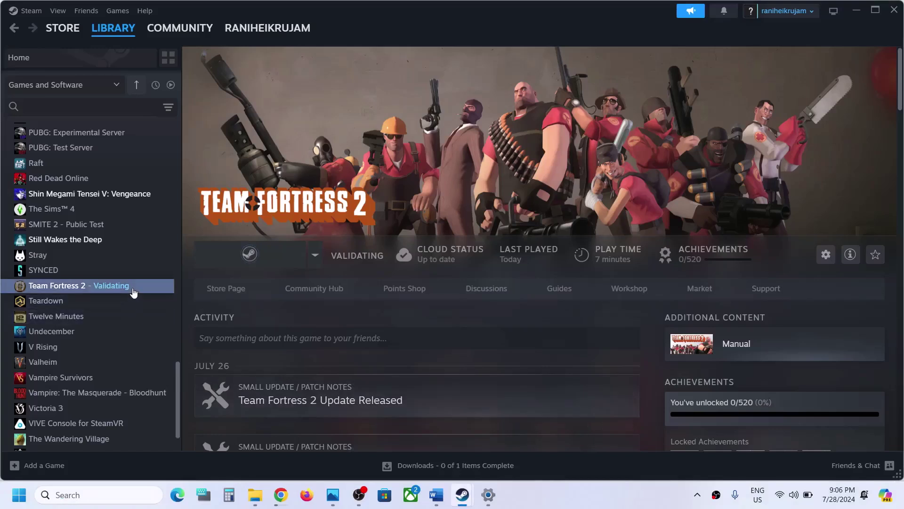
pyautogui.rightClick(134, 292)
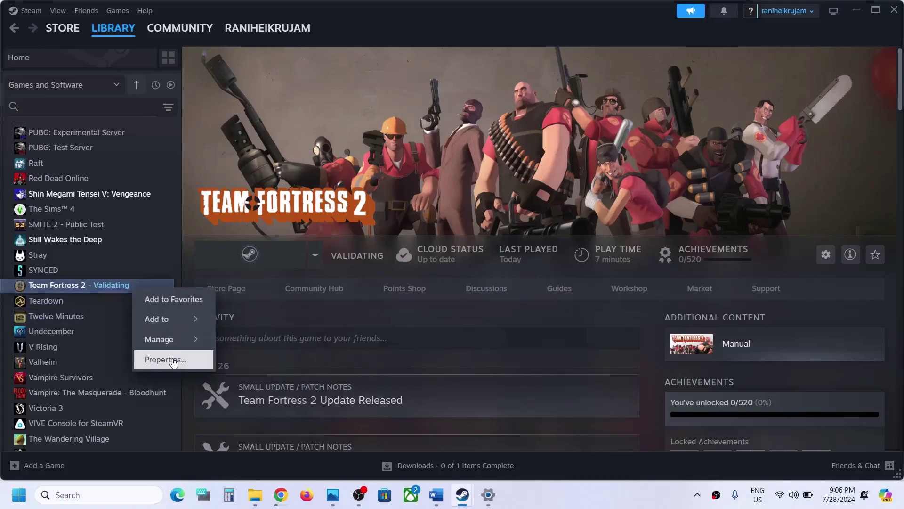
pyautogui.click(172, 360)
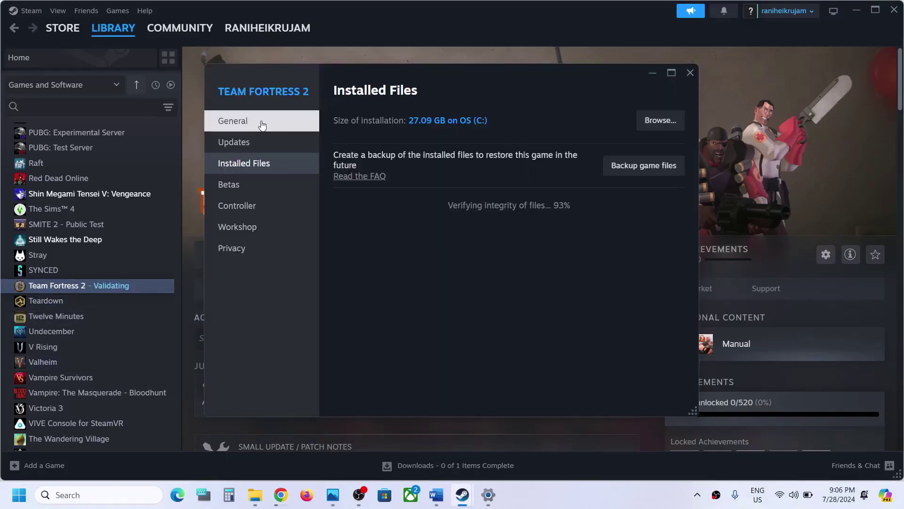
pyautogui.click(262, 124)
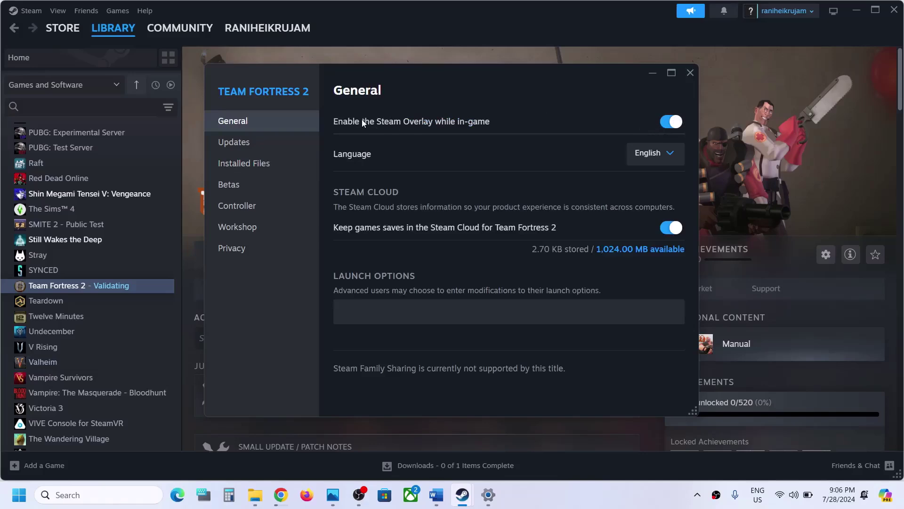
pyautogui.click(661, 121)
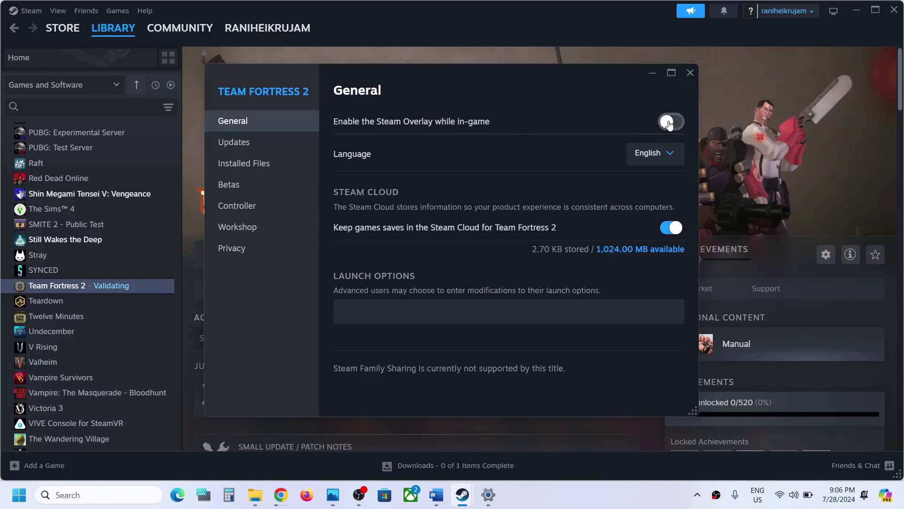
pyautogui.click(690, 72)
# Step: Return to the Word document and highlight the Step 10 instruction on closing overlay apps such as Discord and GeForce Experience
pyautogui.click(439, 500)
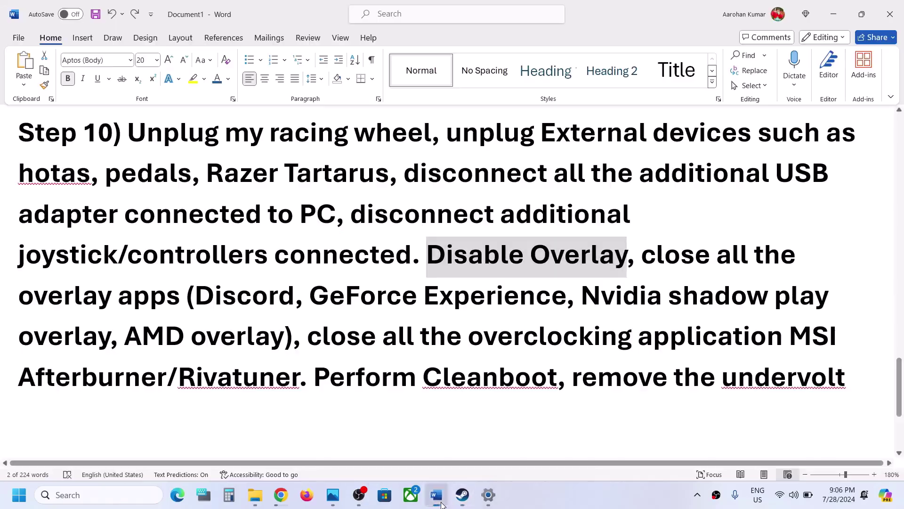
pyautogui.moveTo(643, 254); pyautogui.dragTo(166, 297)
pyautogui.click(211, 320)
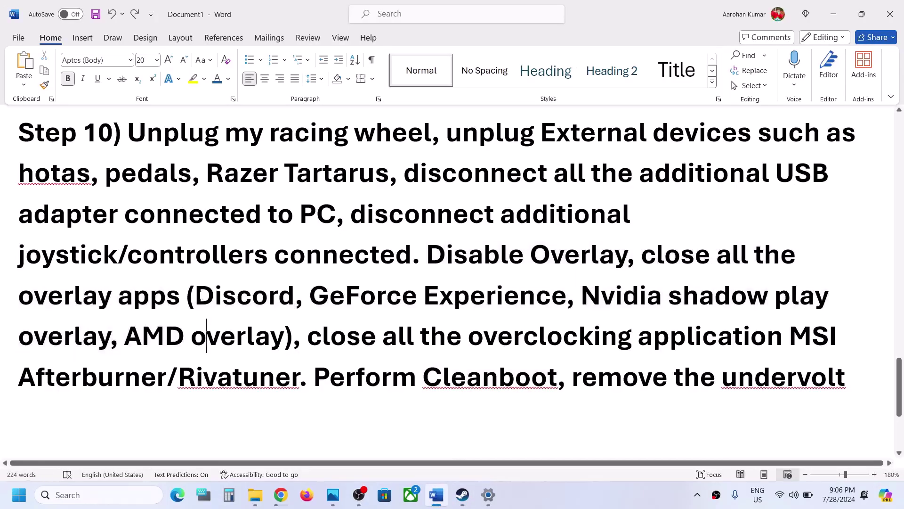
pyautogui.doubleClick(198, 294)
pyautogui.moveTo(311, 295); pyautogui.dragTo(455, 296)
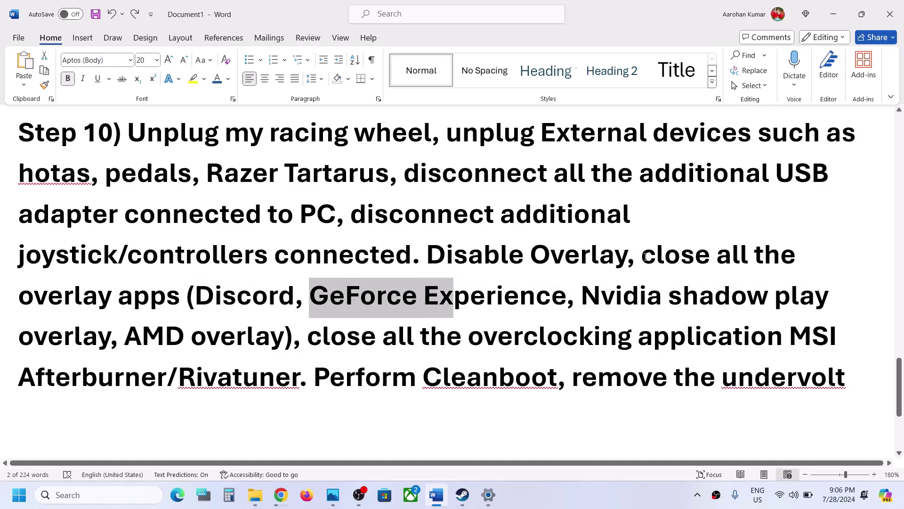
pyautogui.moveTo(645, 257); pyautogui.dragTo(186, 295)
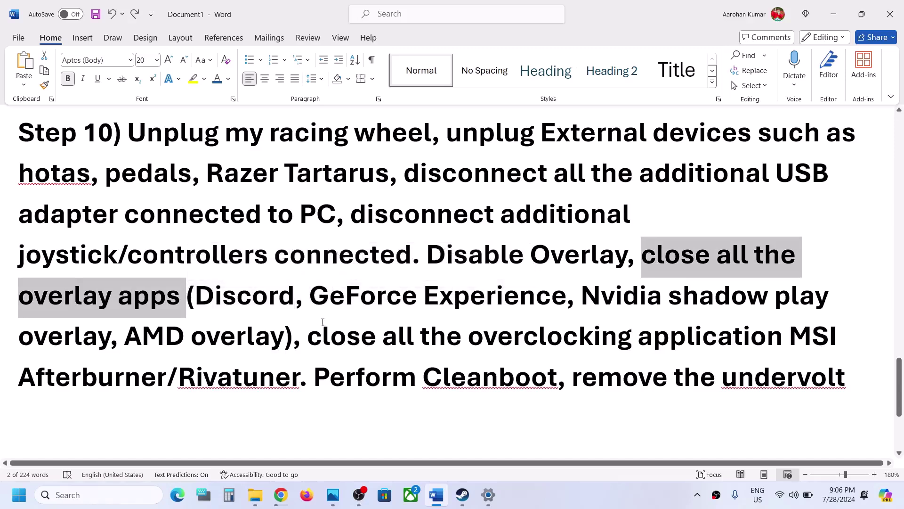
# Step: Highlight the Step 10 instructions on closing overclocking applications such as MSI Afterburner/Rivatuner and performing a clean boot
pyautogui.moveTo(311, 336); pyautogui.dragTo(298, 376)
pyautogui.click(283, 377)
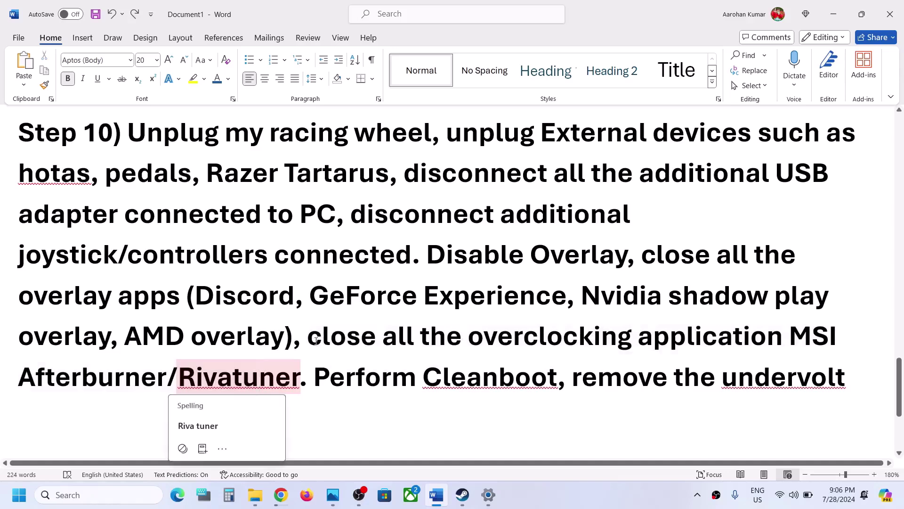
pyautogui.moveTo(316, 340); pyautogui.dragTo(606, 327)
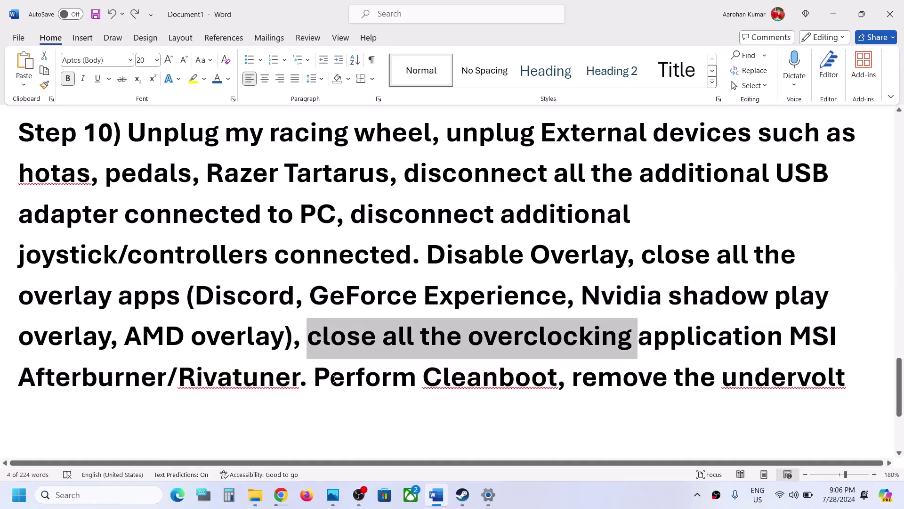
pyautogui.moveTo(333, 379); pyautogui.dragTo(556, 375)
# Step: Search Windows for System Configuration and open it
pyautogui.click(85, 503)
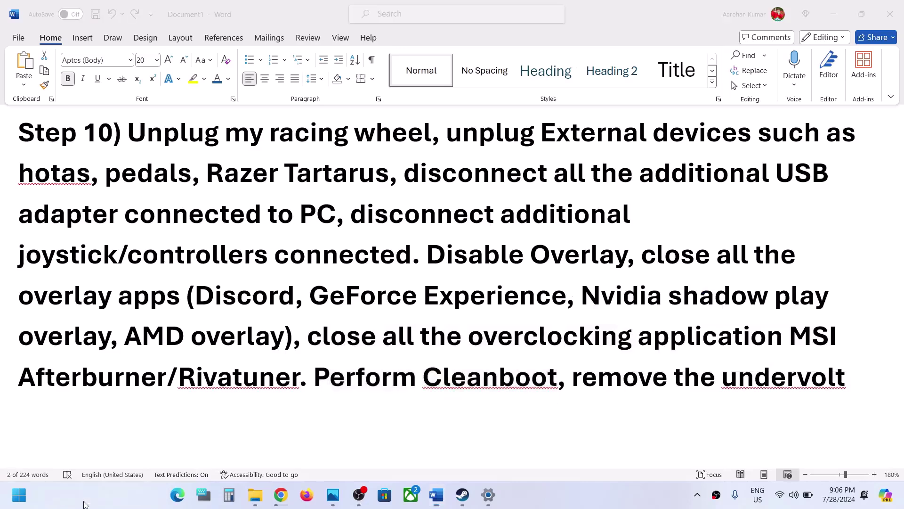
pyautogui.write('system')
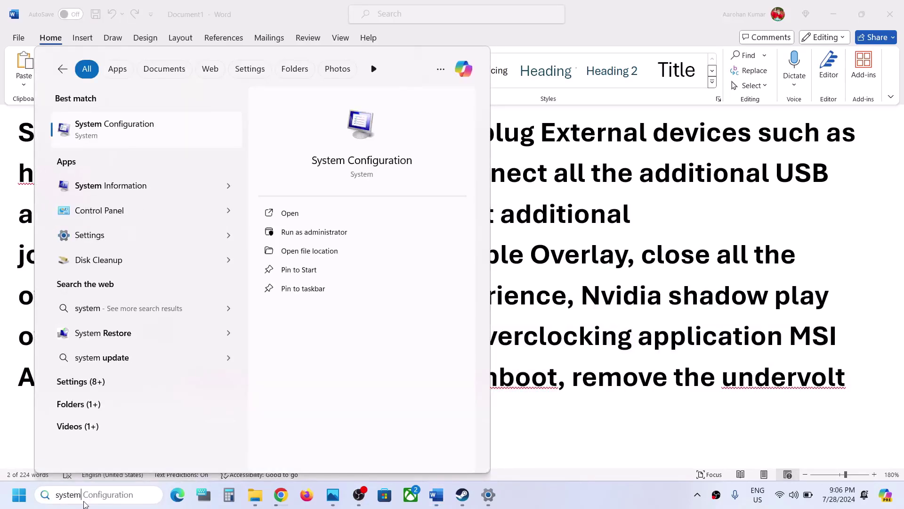
pyautogui.press('Right')
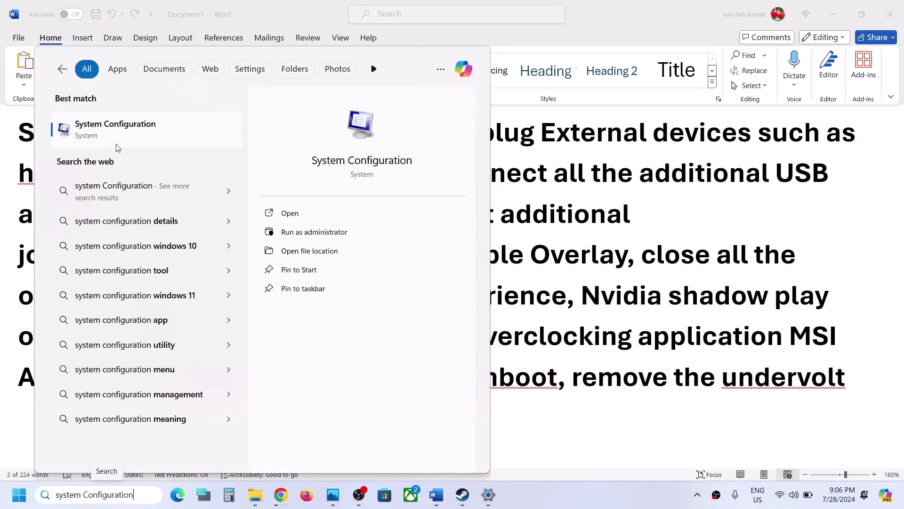
pyautogui.click(115, 132)
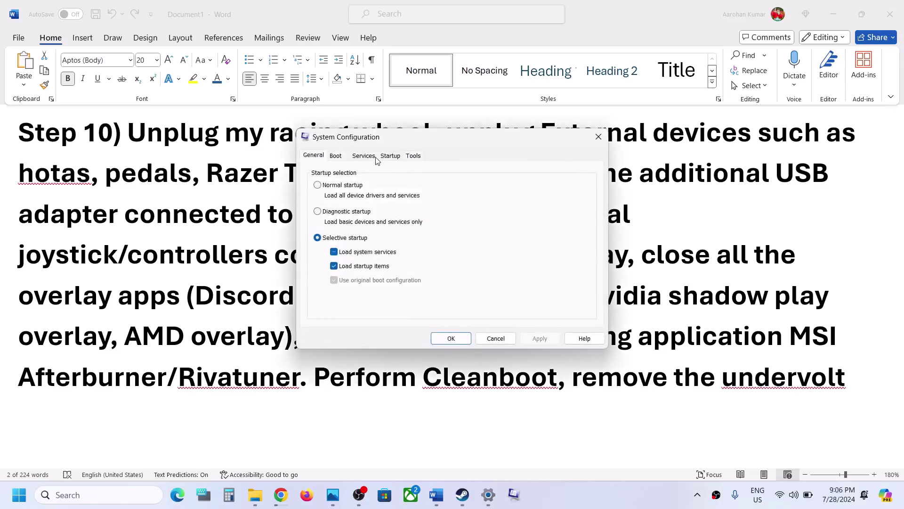
# Step: Hide all Microsoft services, disable all remaining services, confirm System Configuration and dismiss the restart prompt without restarting
pyautogui.click(364, 156)
pyautogui.click(328, 319)
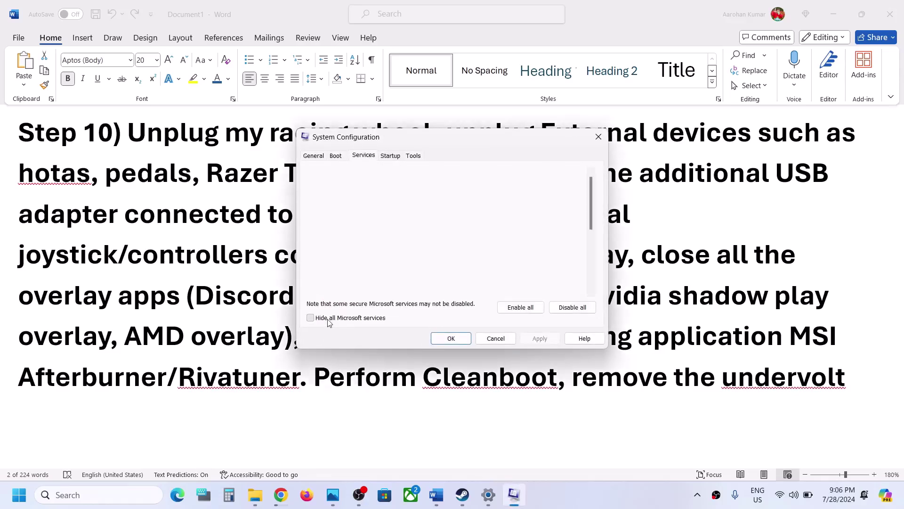
pyautogui.click(576, 308)
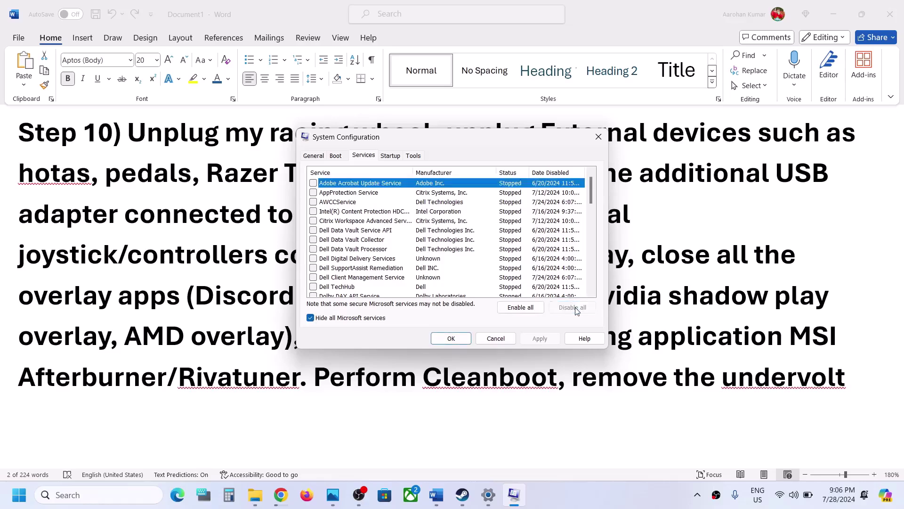
pyautogui.click(467, 338)
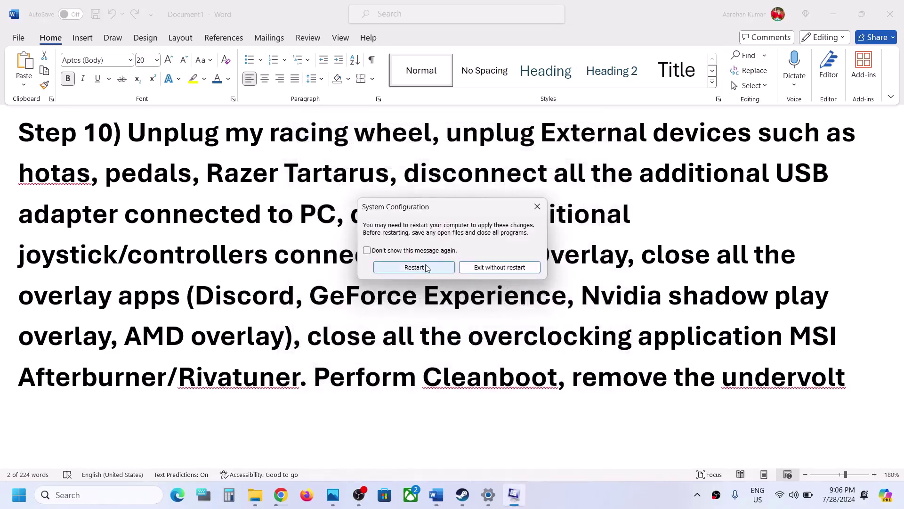
pyautogui.click(537, 206)
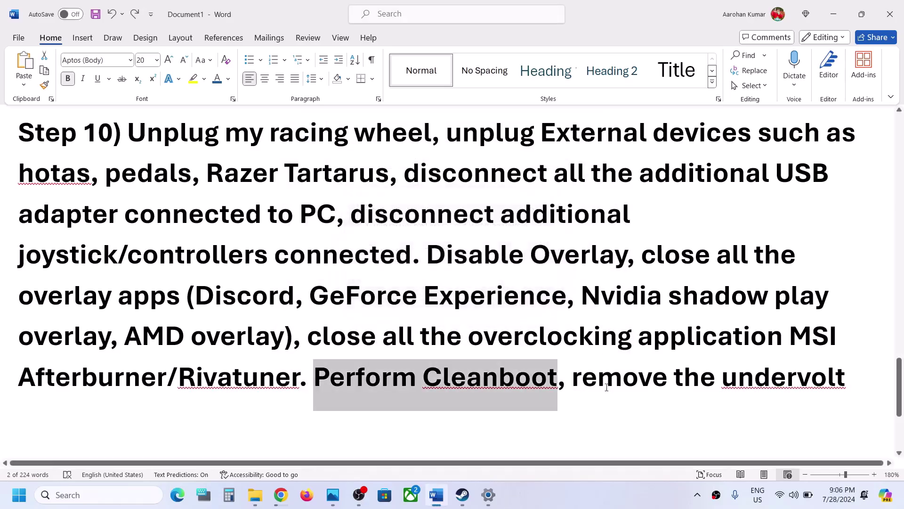
# Step: Highlight the Step 10 instruction on removing the undervolt in the Word document
pyautogui.click(582, 379)
pyautogui.moveTo(573, 380); pyautogui.dragTo(791, 336)
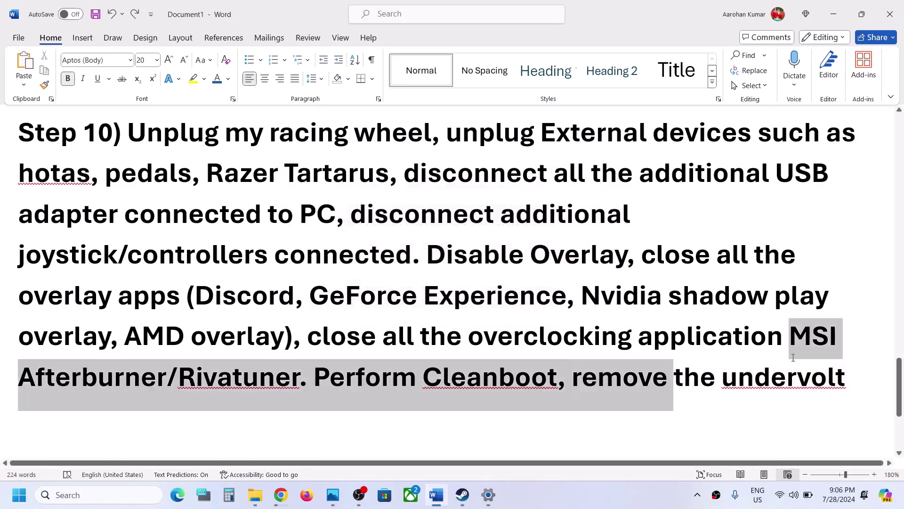
pyautogui.doubleClick(780, 376)
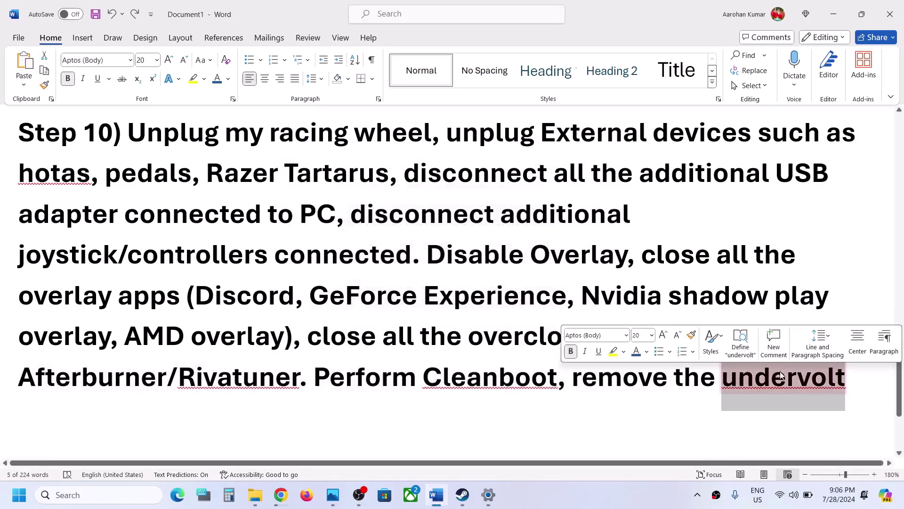
pyautogui.click(565, 378)
# Step: Go to Step 11 of the Word document and highlight the instructions on uninstalling and reinstalling the game
pyautogui.scroll(-3, 565, 382)
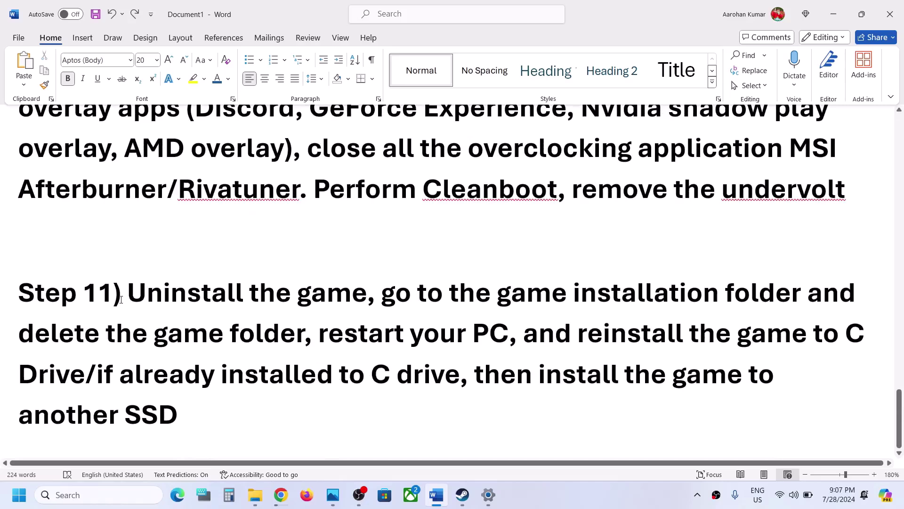
pyautogui.moveTo(125, 296); pyautogui.dragTo(307, 427)
pyautogui.click(307, 426)
# Step: Switch to Steam and locate the Uninstall option for Team Fortress 2 without running it
pyautogui.click(461, 493)
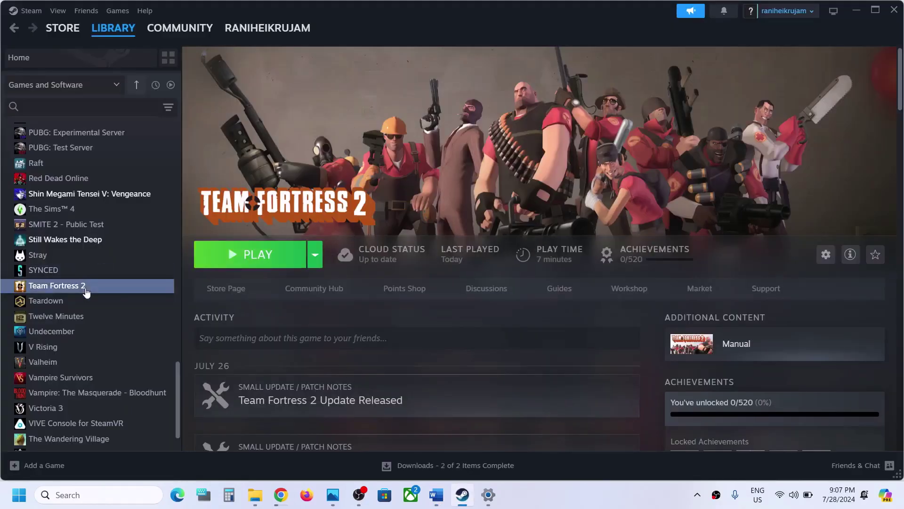
pyautogui.rightClick(112, 285)
pyautogui.moveTo(136, 357)
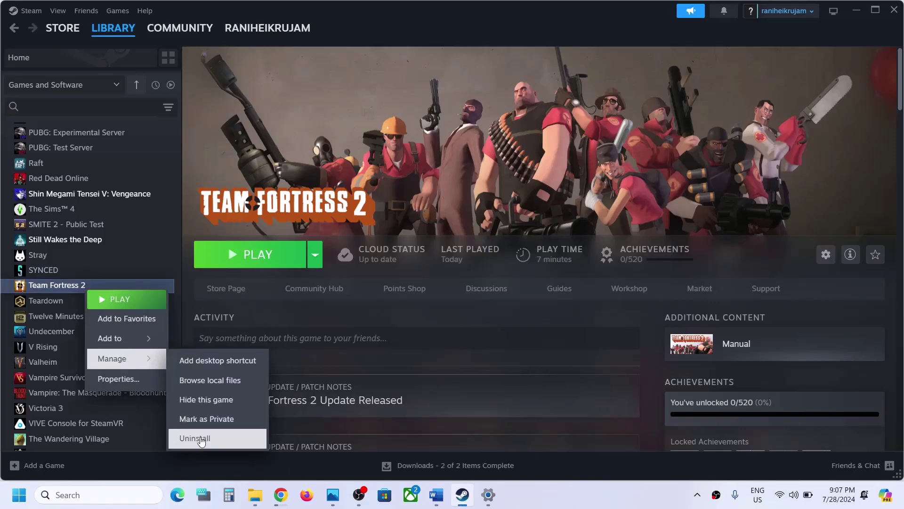
# Step: Return to the Word document and highlight the Step 11 part on deleting the game folder, restarting and reinstalling to the C drive
pyautogui.click(436, 494)
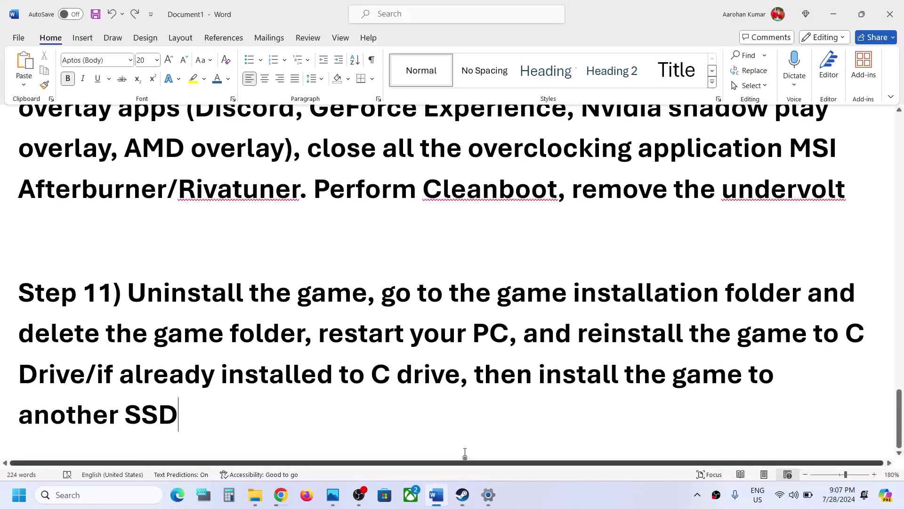
pyautogui.moveTo(382, 292); pyautogui.dragTo(310, 325)
pyautogui.moveTo(389, 332); pyautogui.dragTo(85, 374)
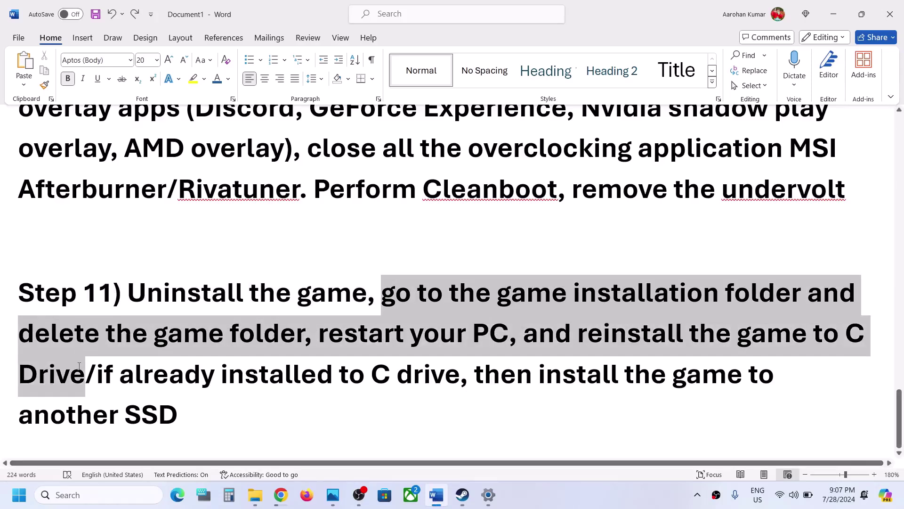
pyautogui.click(85, 374)
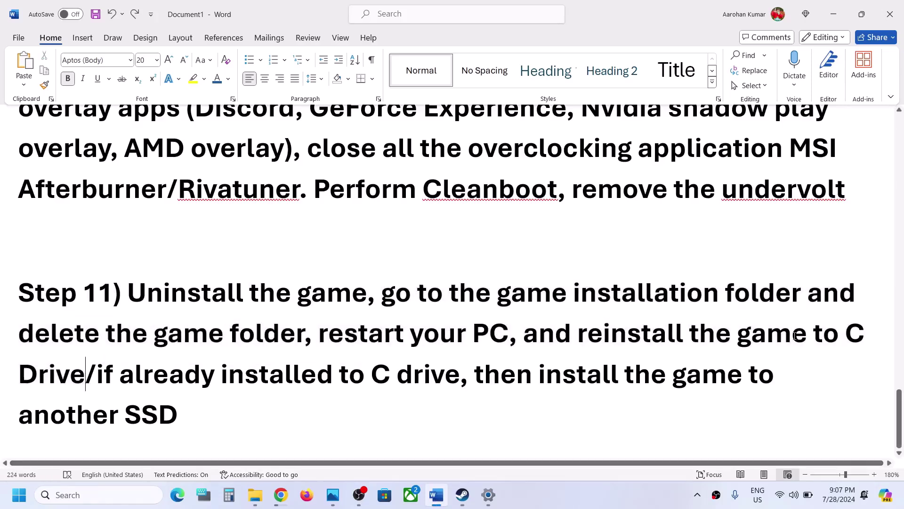